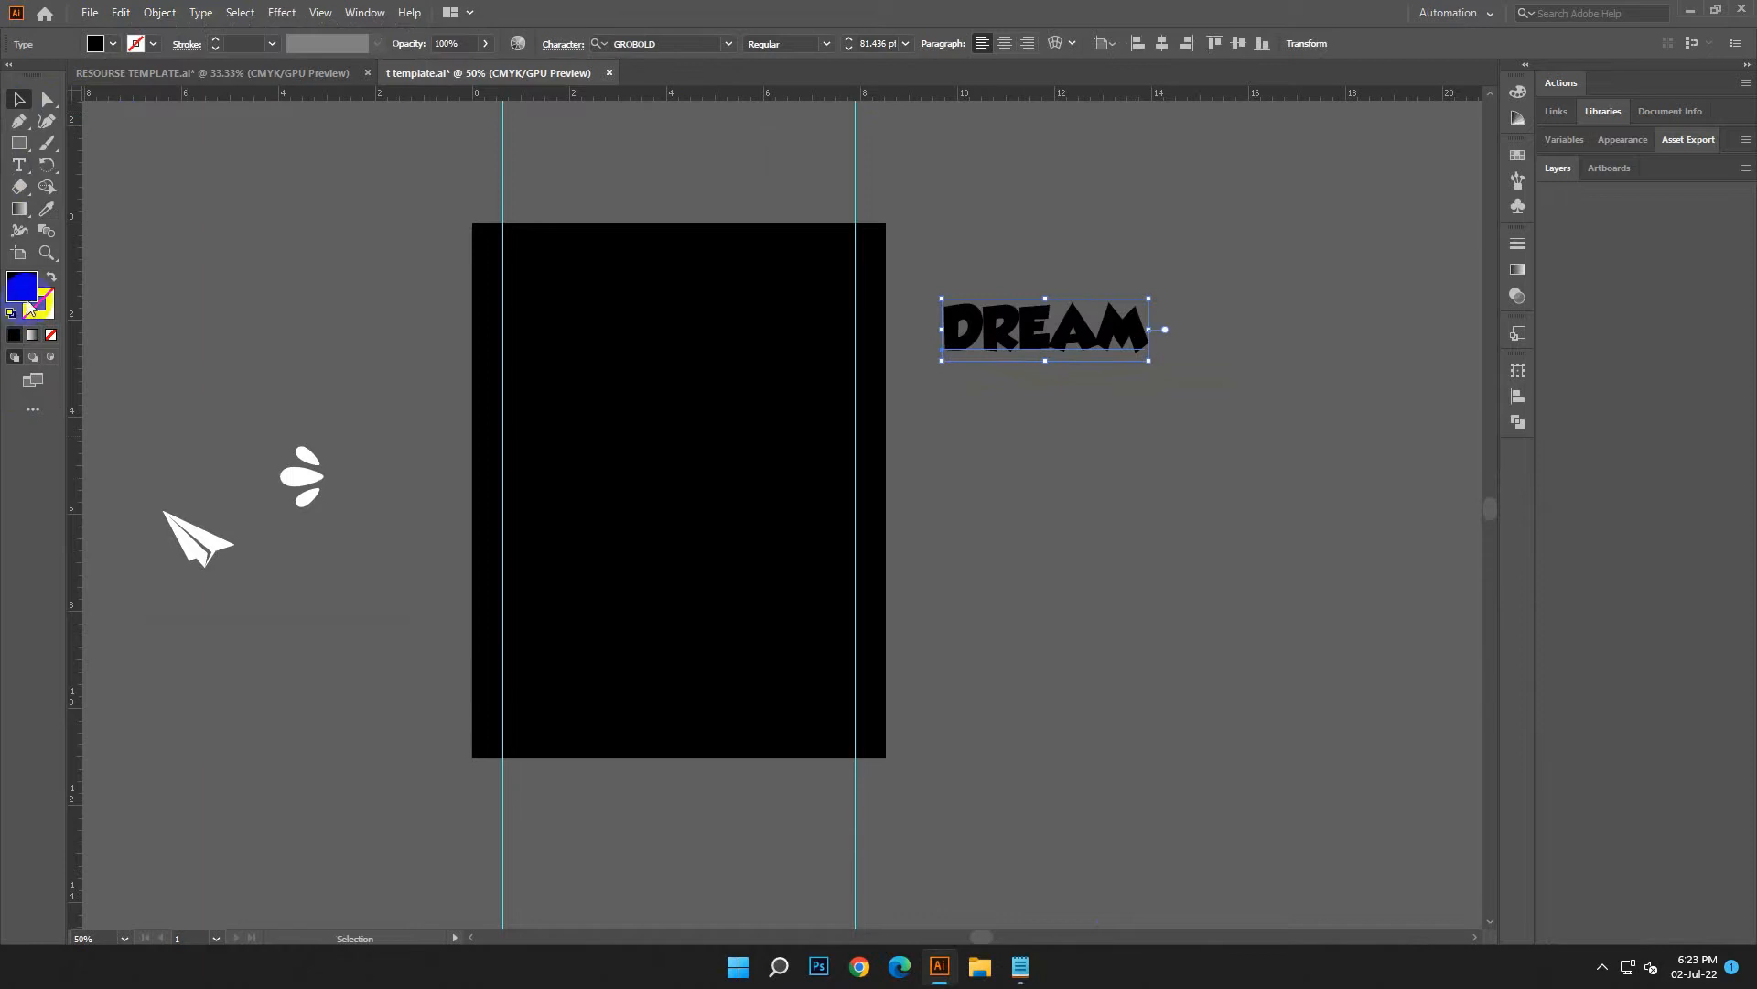
Set the fill colour of the DREAM text to white (FFFFFF).
double_click(28, 300)
left_click_drag(333, 408, 249, 357)
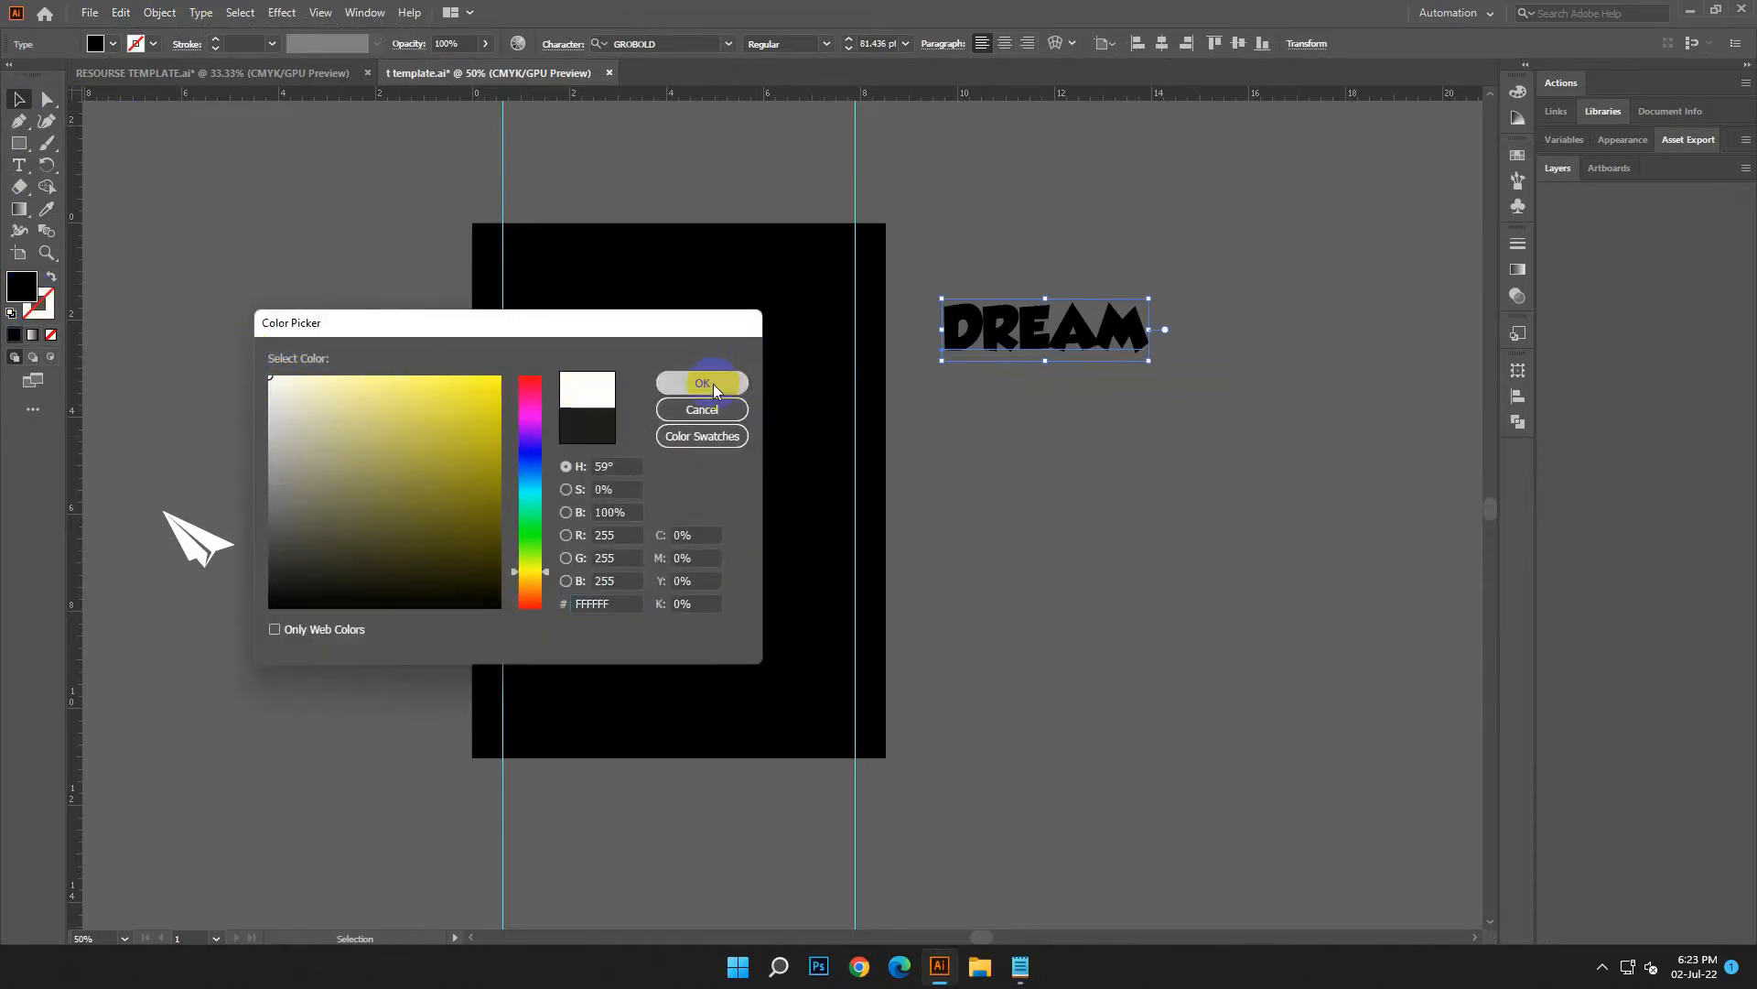
left_click(711, 385)
left_click(970, 412)
Place DREAM in the upper part of the black artboard, scale it to span the two vertical guides, and nudge it upward.
left_click_drag(1034, 343, 591, 363)
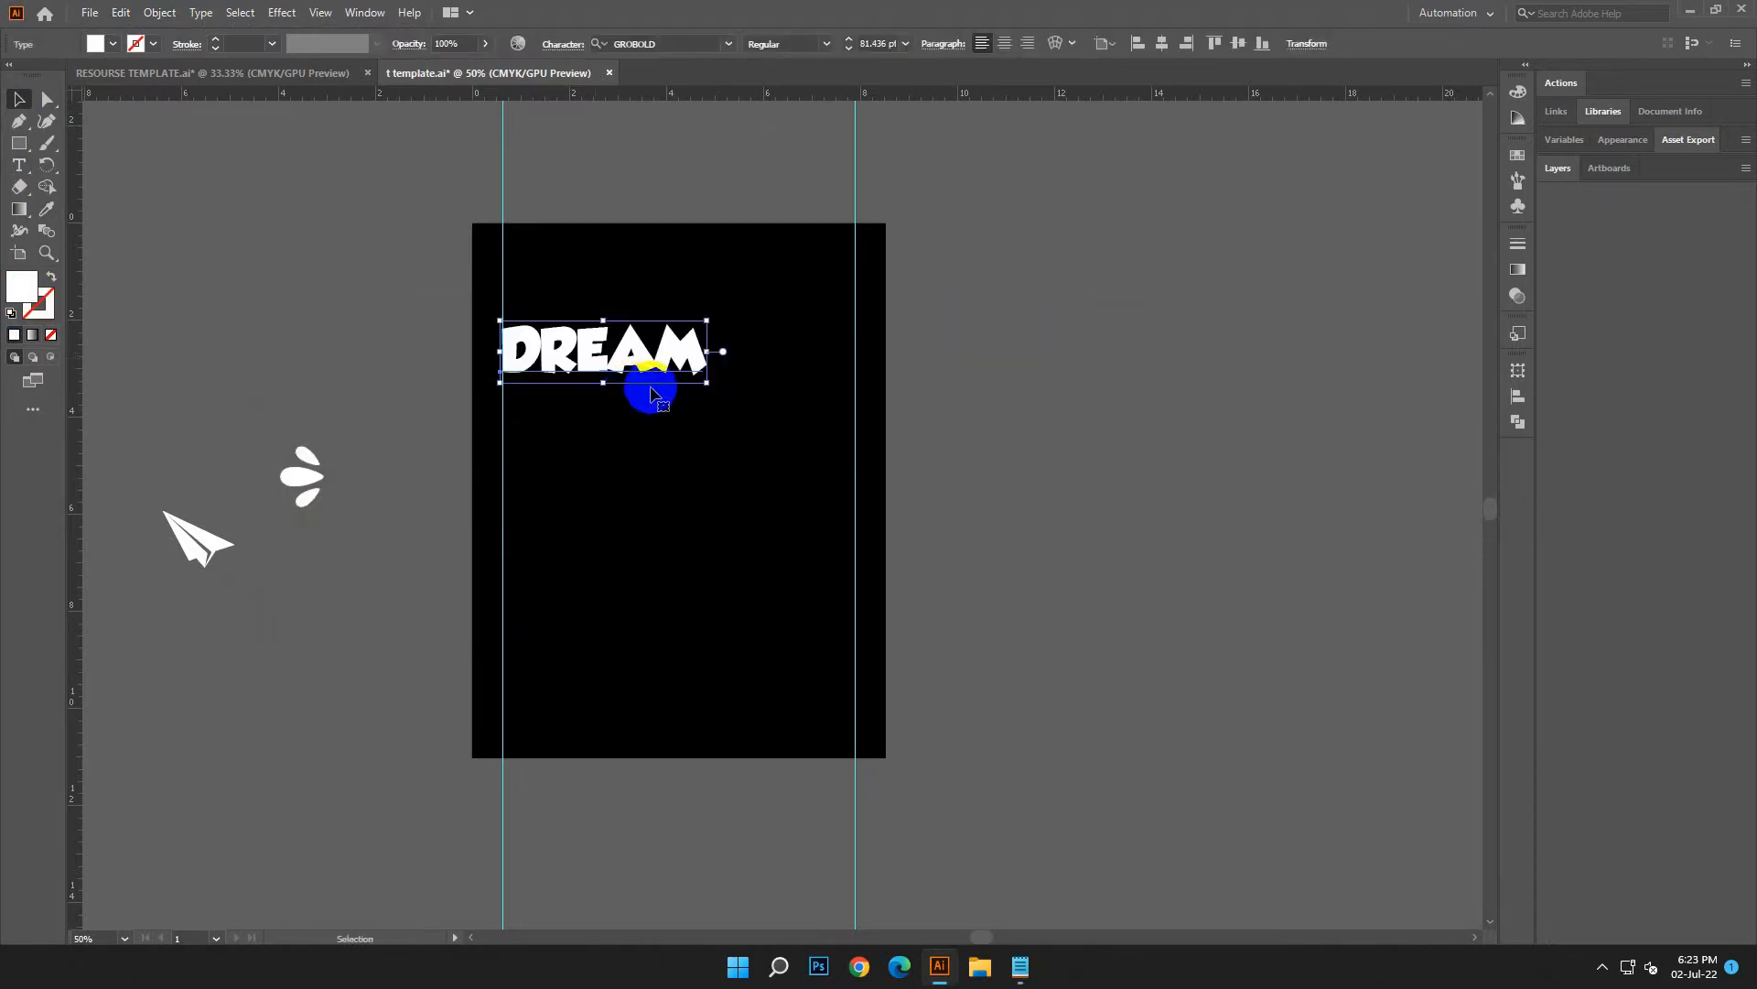
left_click_drag(706, 381, 853, 469)
key("Up")
key("Up")
key("Up")
key("Up")
key("Up")
key("Up")
key("Up")
key("Up")
key("Up")
key("Up")
key("Up")
key("Up")
key("Up")
key("Up")
key("Up")
key("Up")
key("Up")
key("Up")
key("Up")
key("Up")
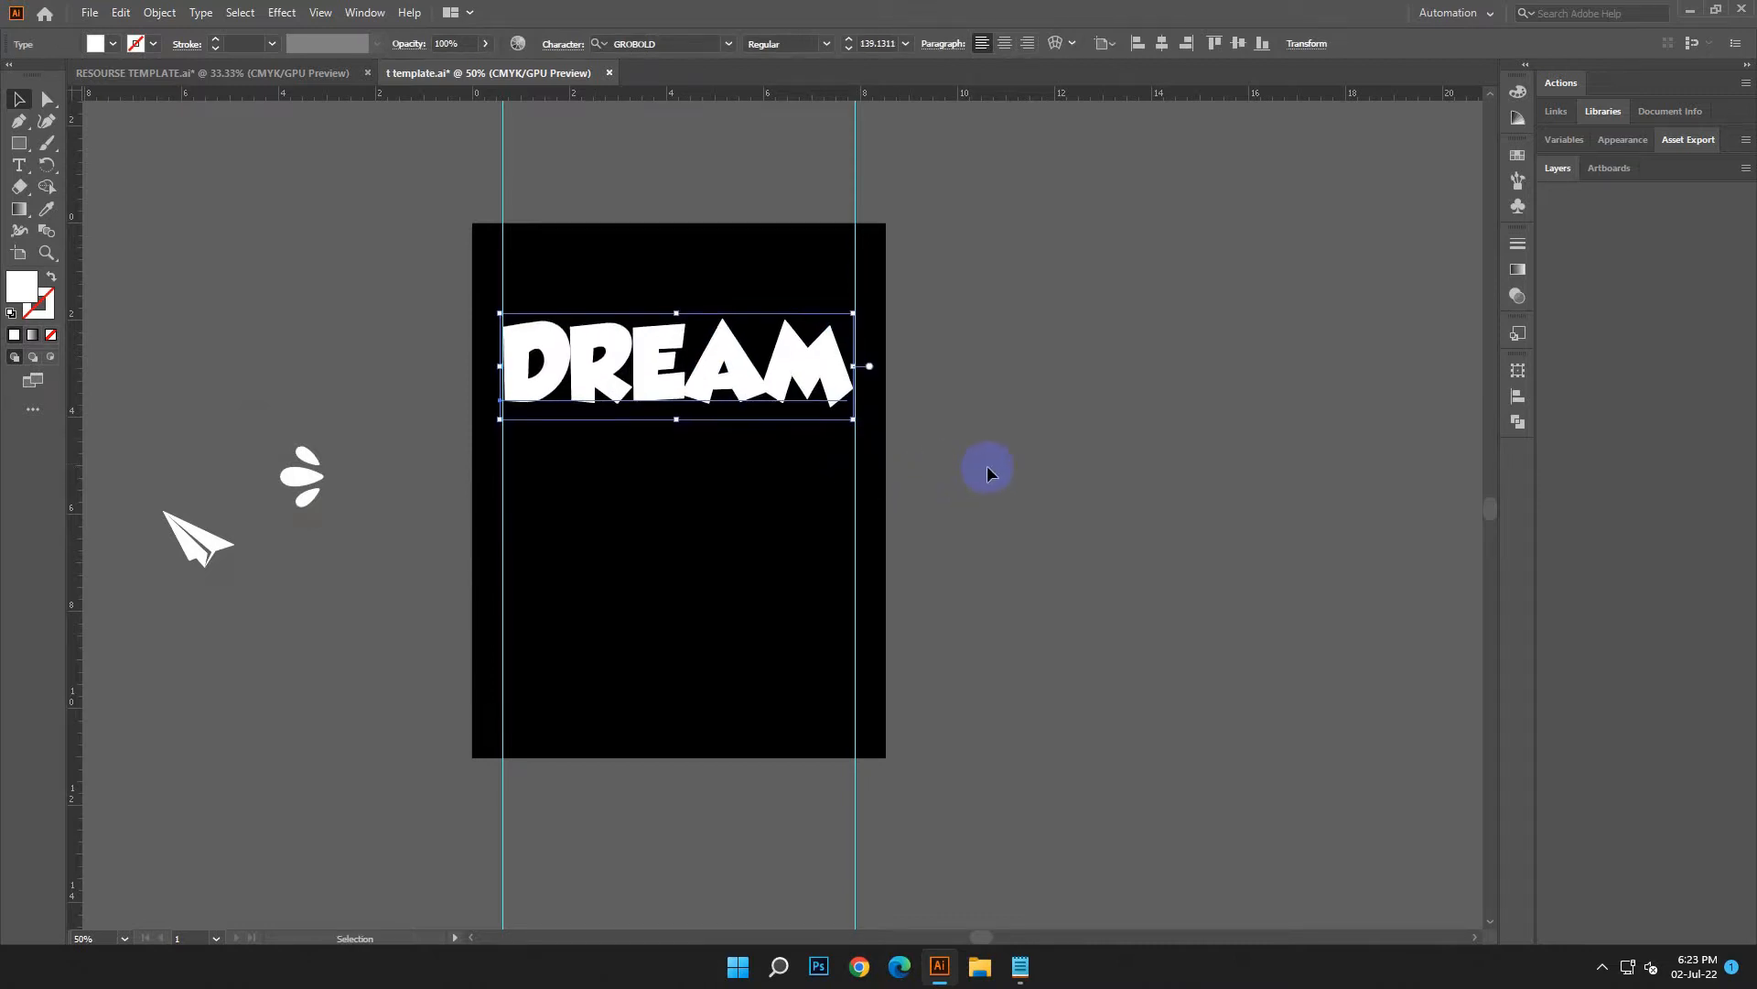
left_click(1114, 467)
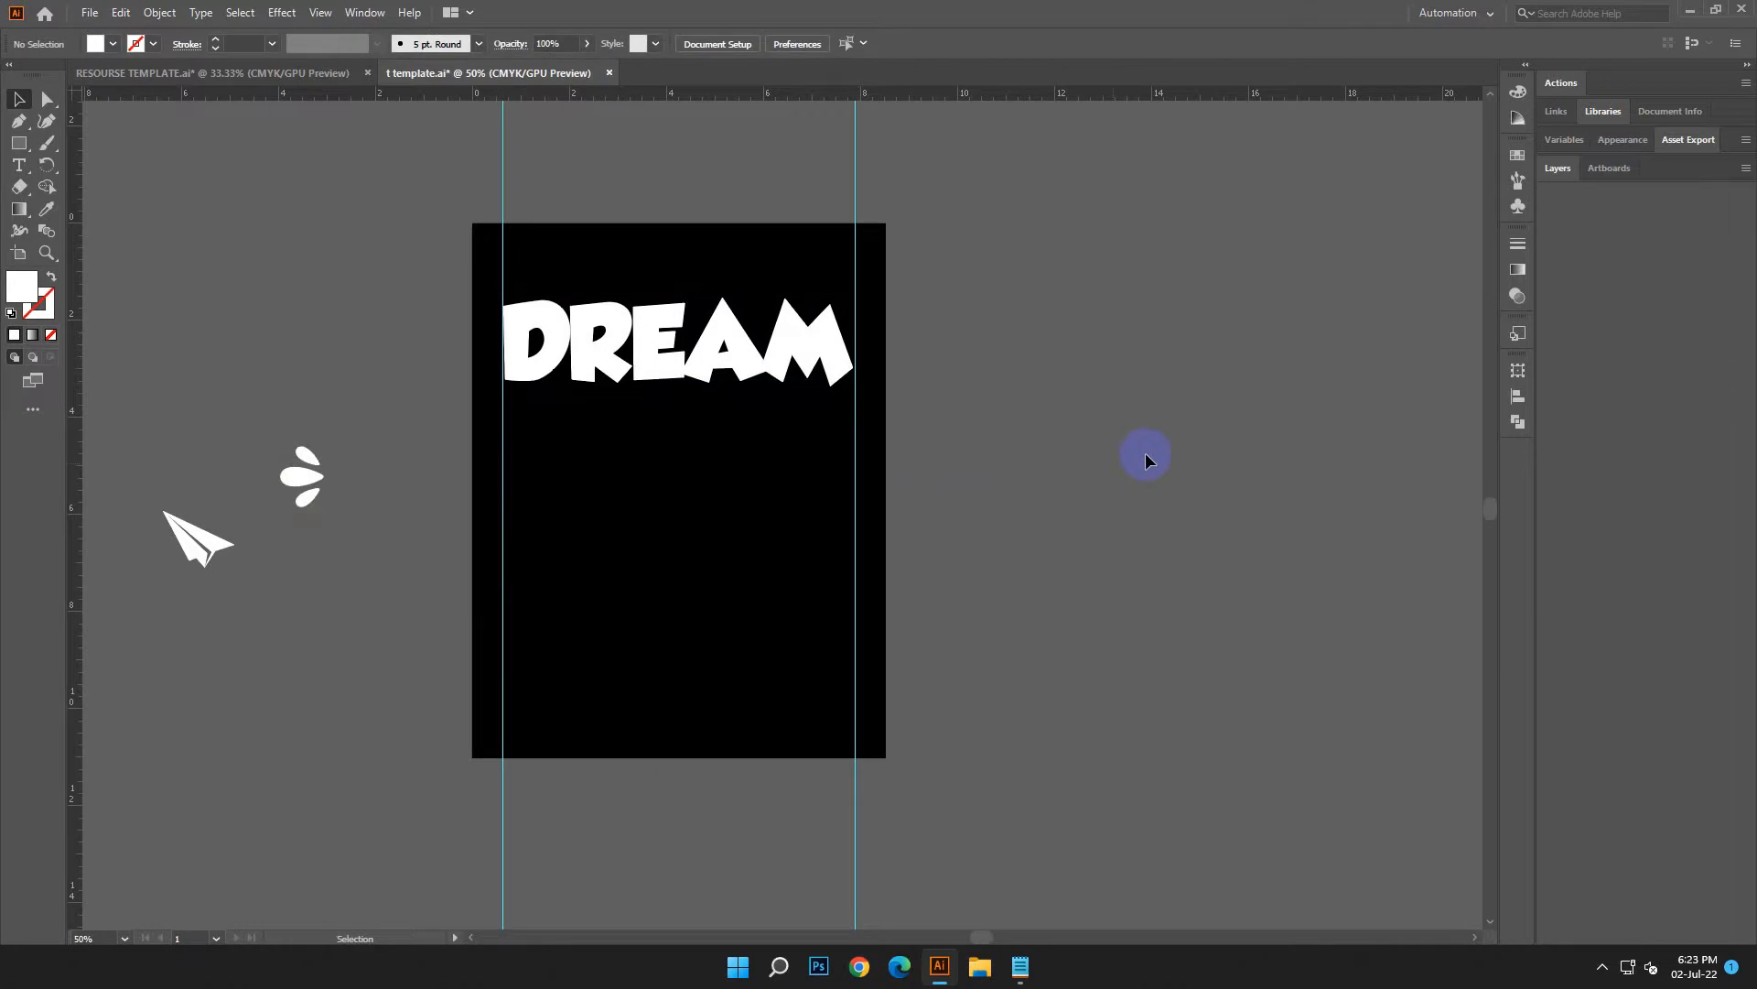
Copy the word TEAM from the design text in the Notepad notes, then return to Illustrator.
left_click(1018, 968)
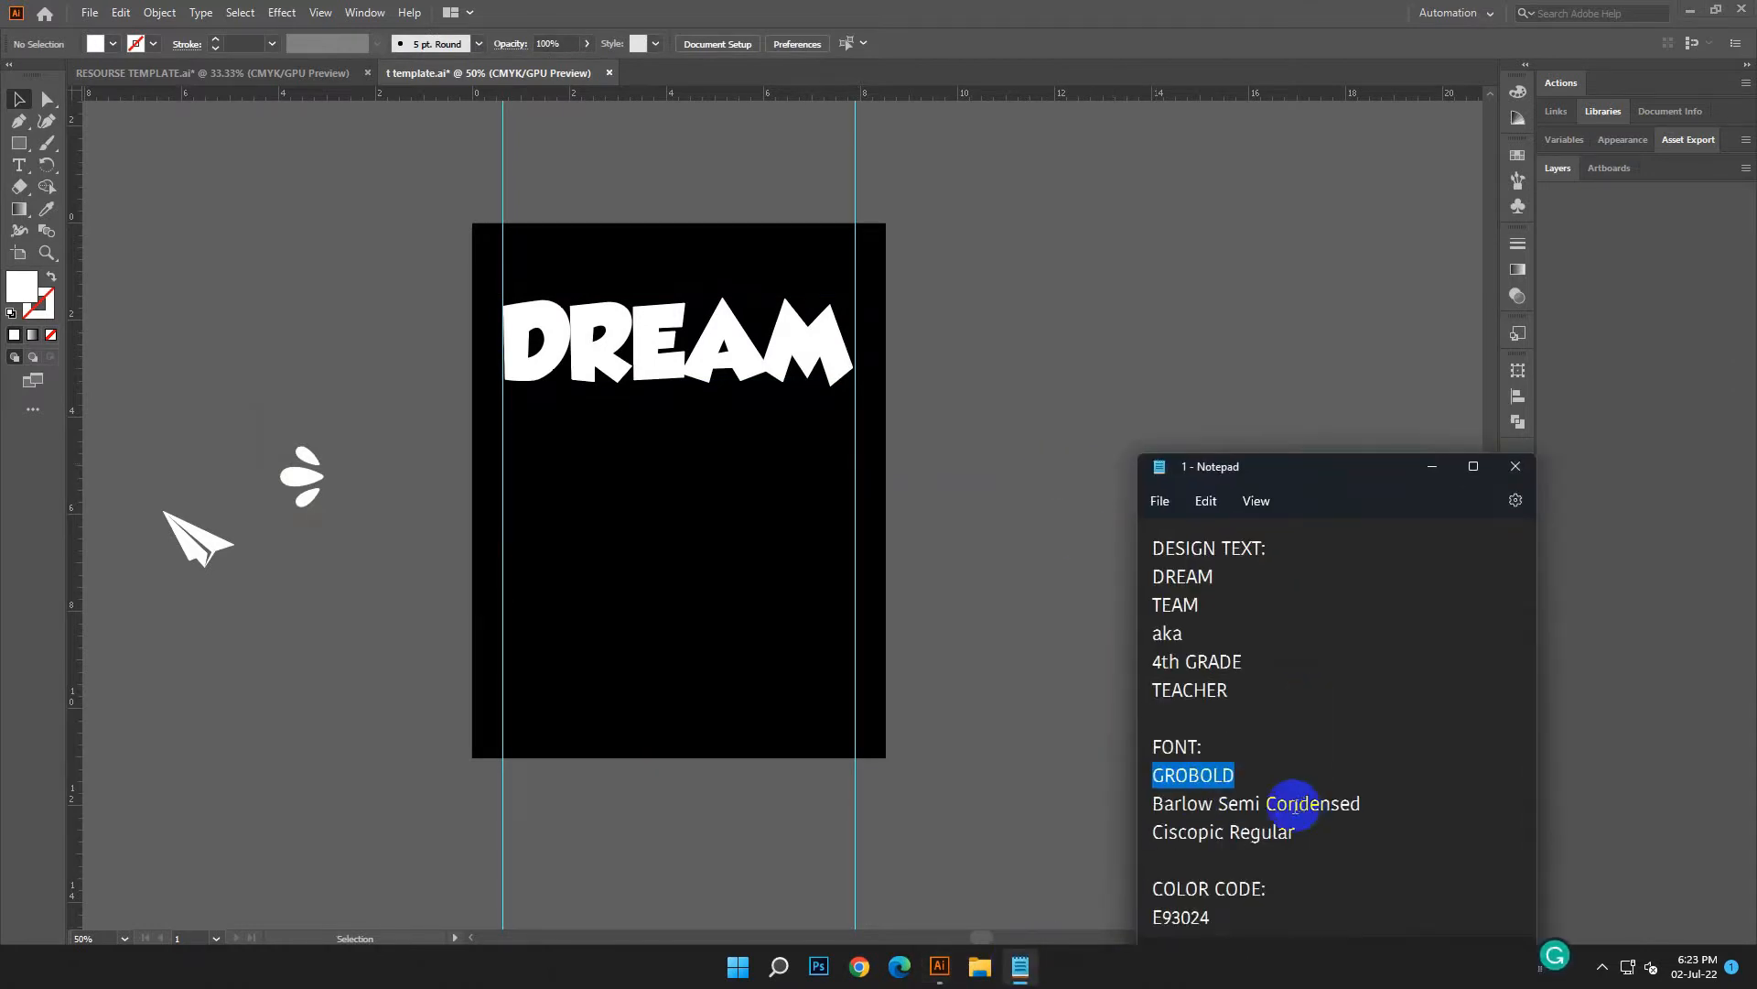
left_click(1342, 643)
left_click(1204, 605)
right_click(1190, 615)
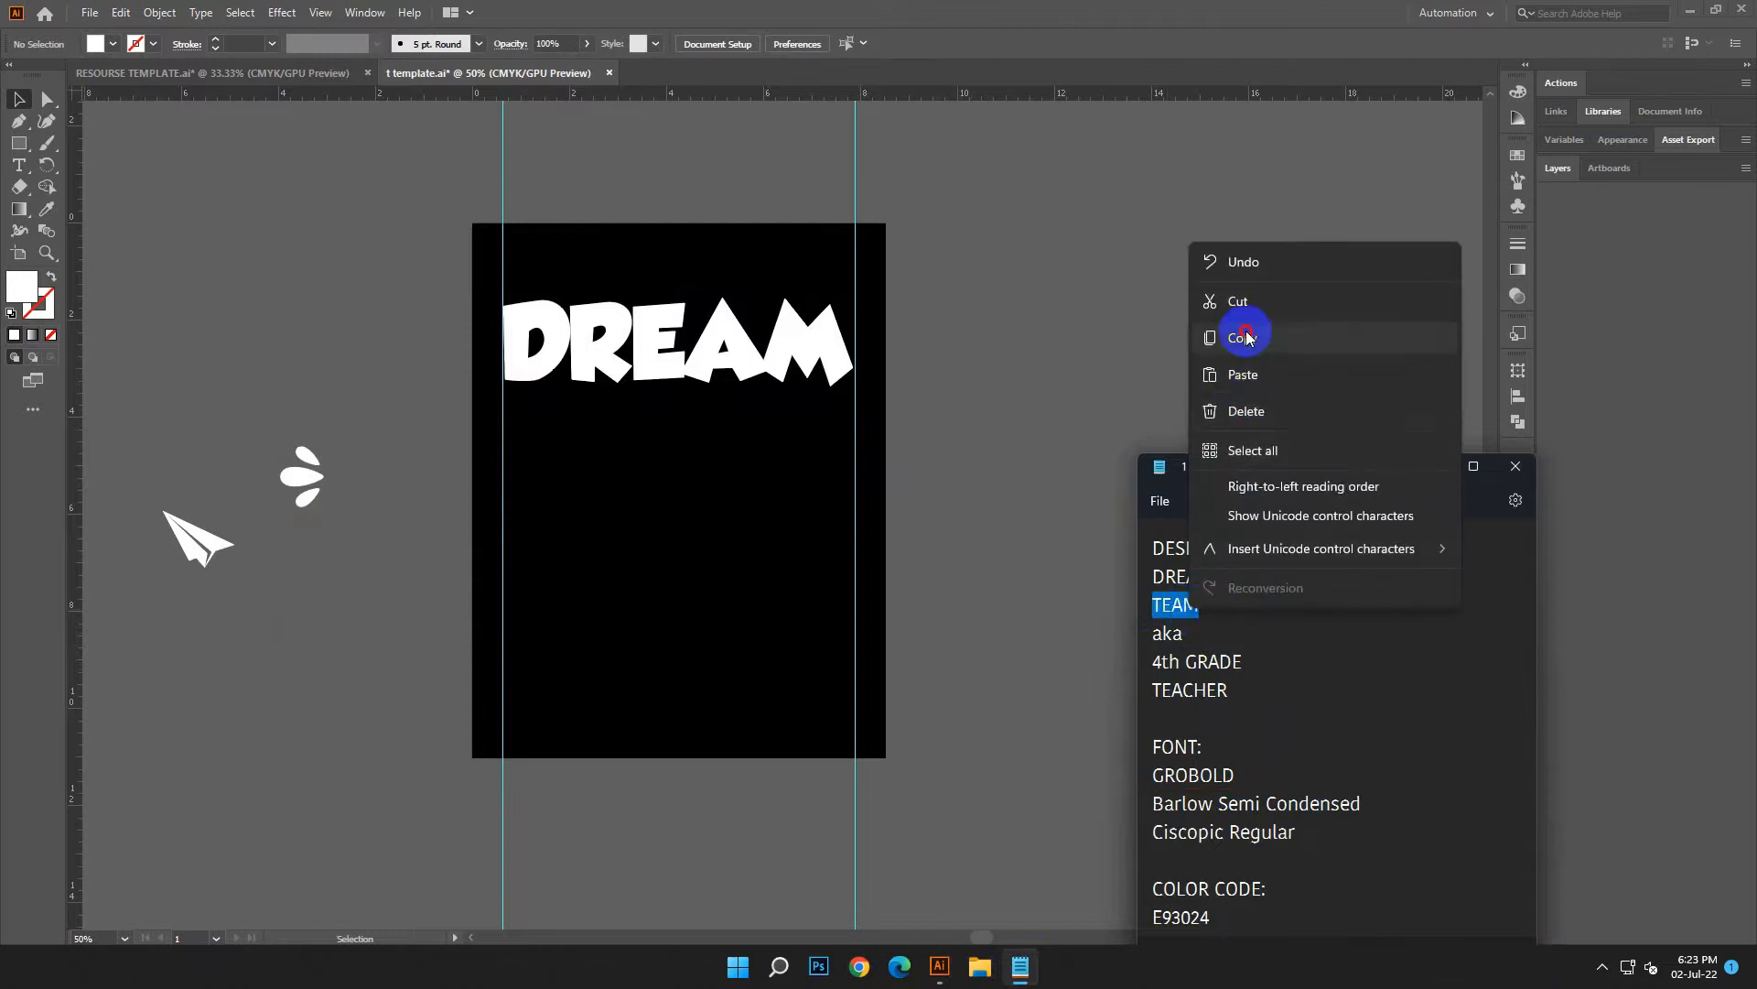
left_click(1228, 337)
left_click(1433, 466)
Add a text object beside the artboard, enlarge it to about 62 pt, and replace its placeholder with the copied word TEAM.
left_click(19, 165)
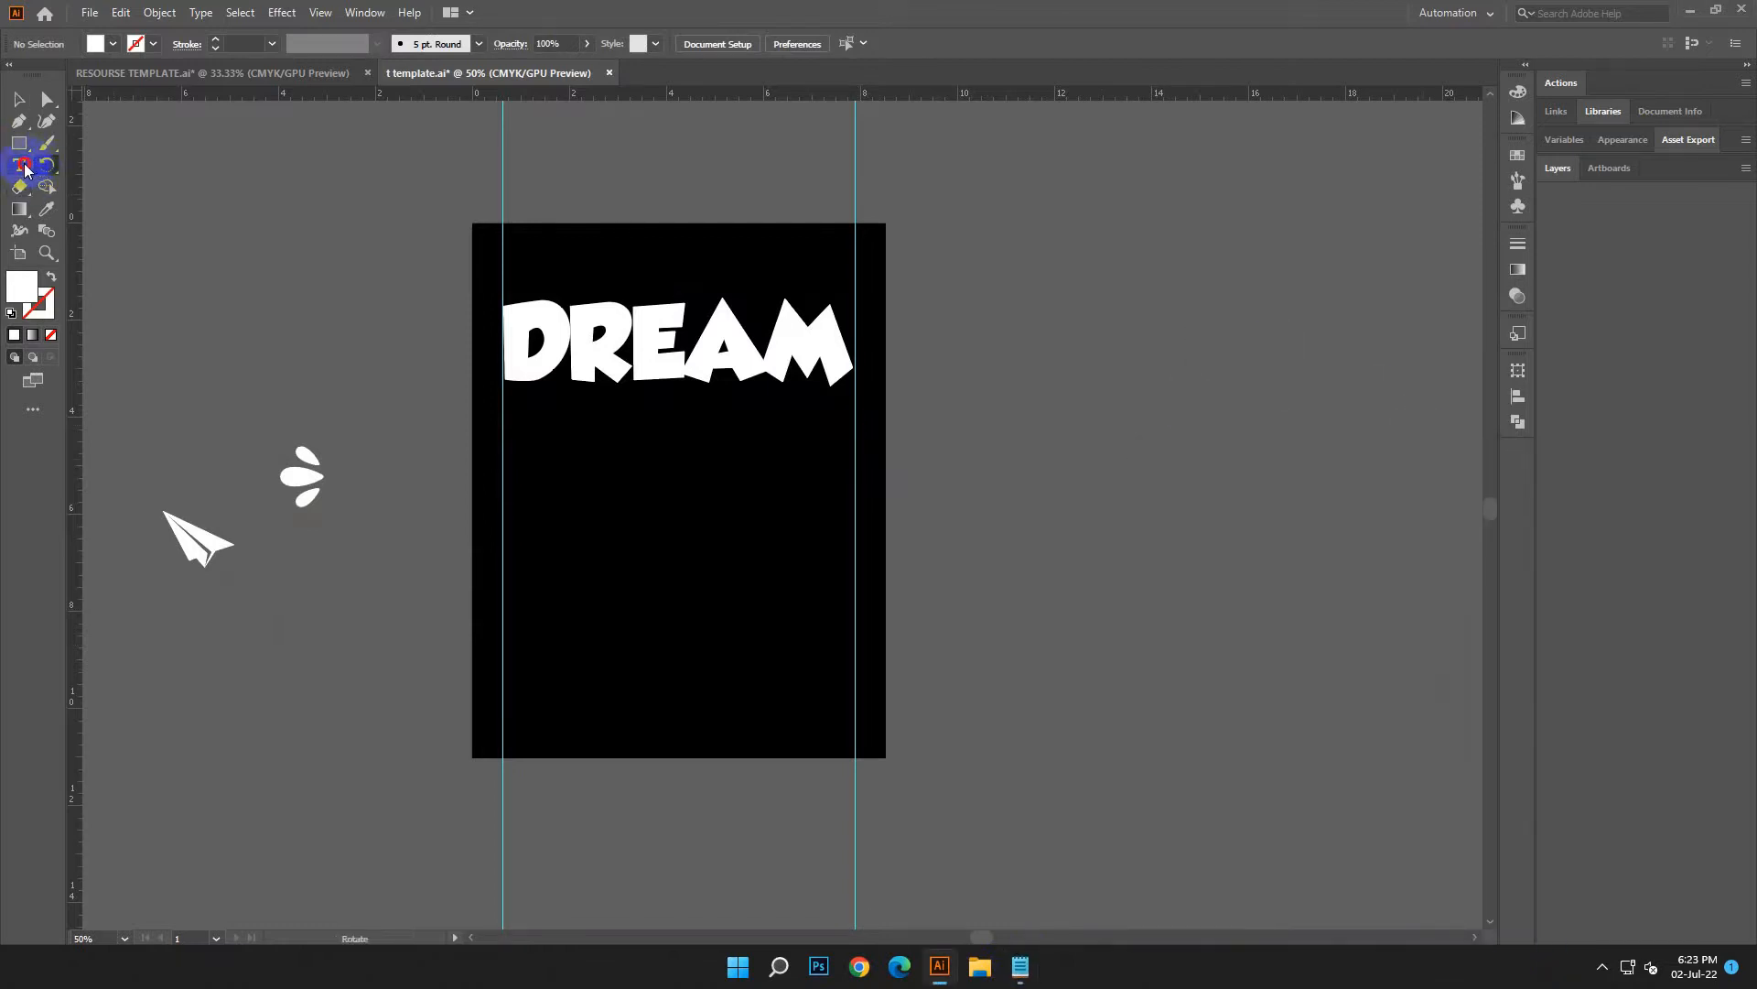
left_click(1011, 295)
left_click(20, 99)
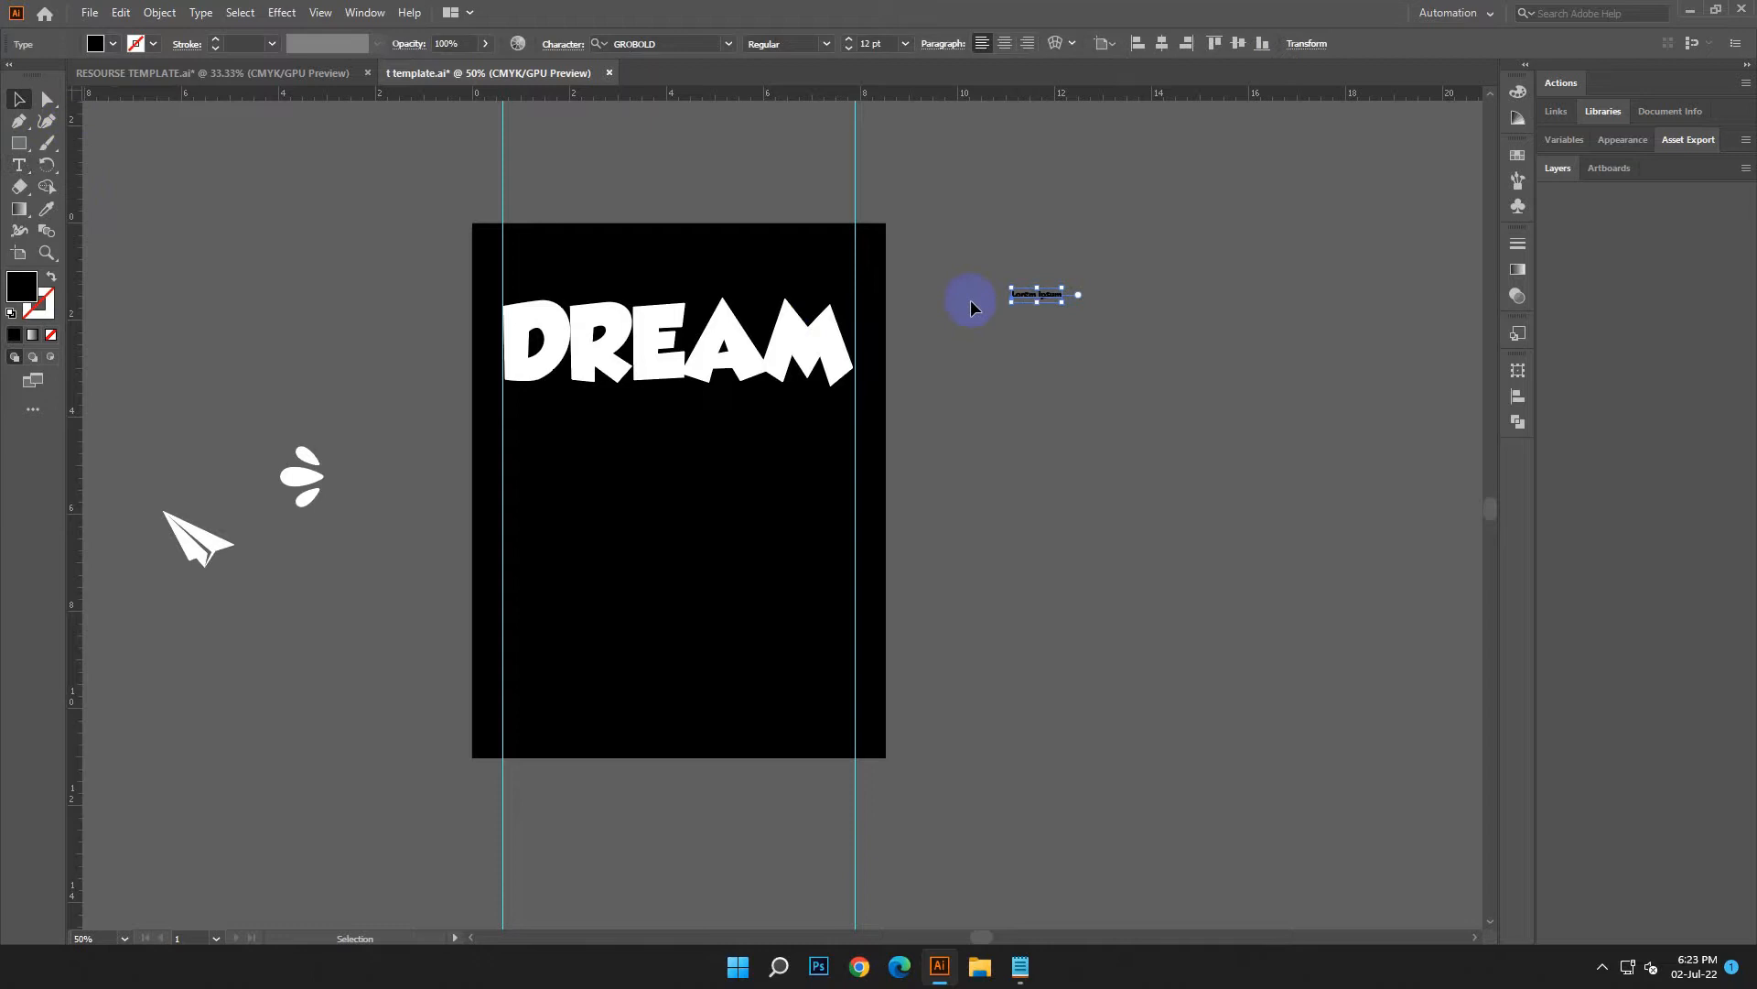
left_click_drag(1062, 304, 1282, 526)
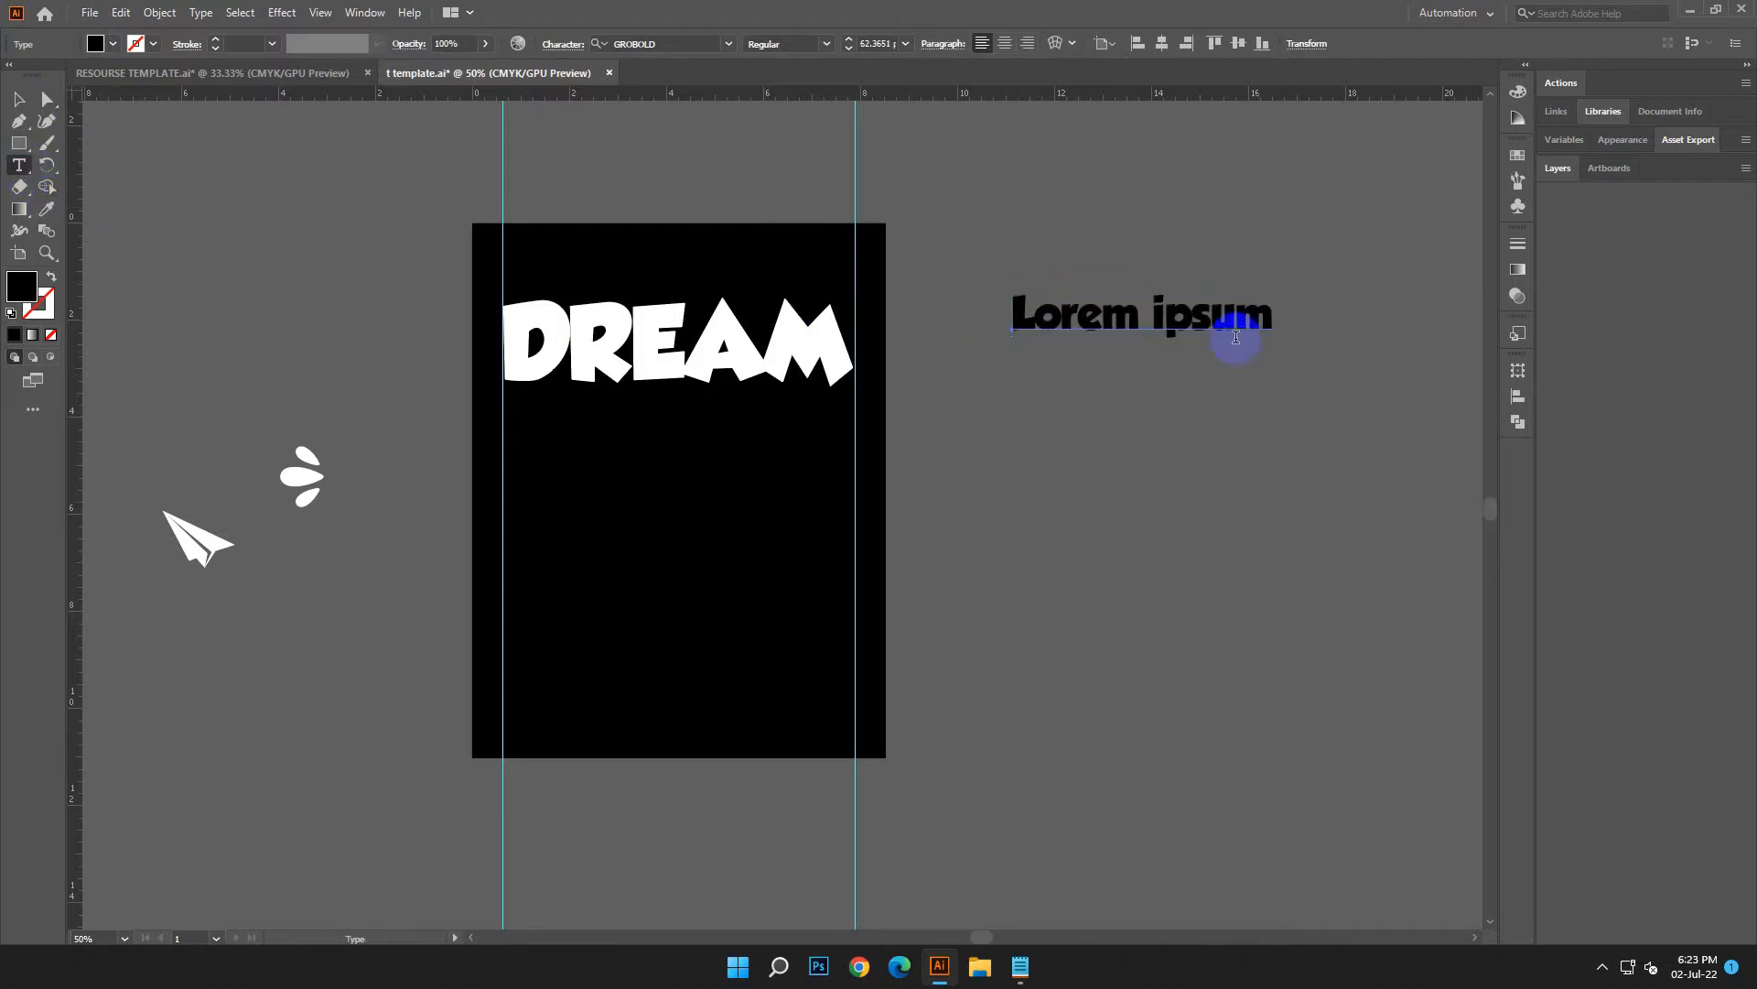
left_click_drag(1264, 319, 961, 314)
left_click(120, 12)
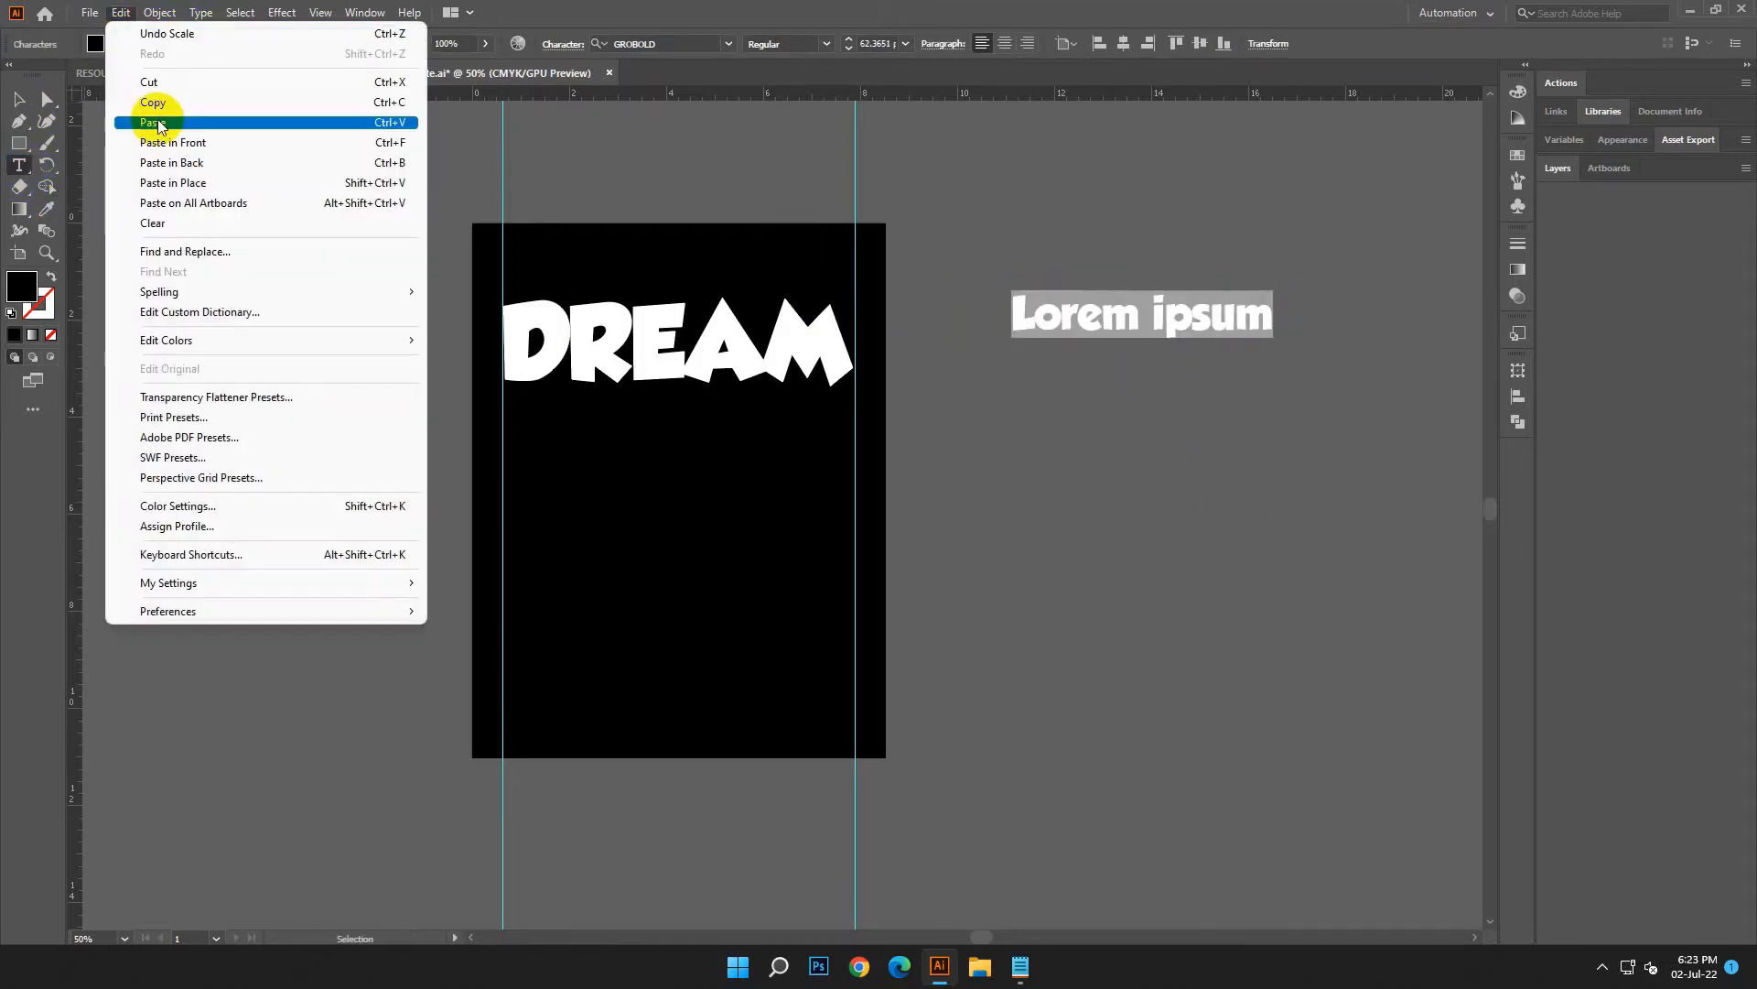
left_click(137, 119)
left_click(26, 105)
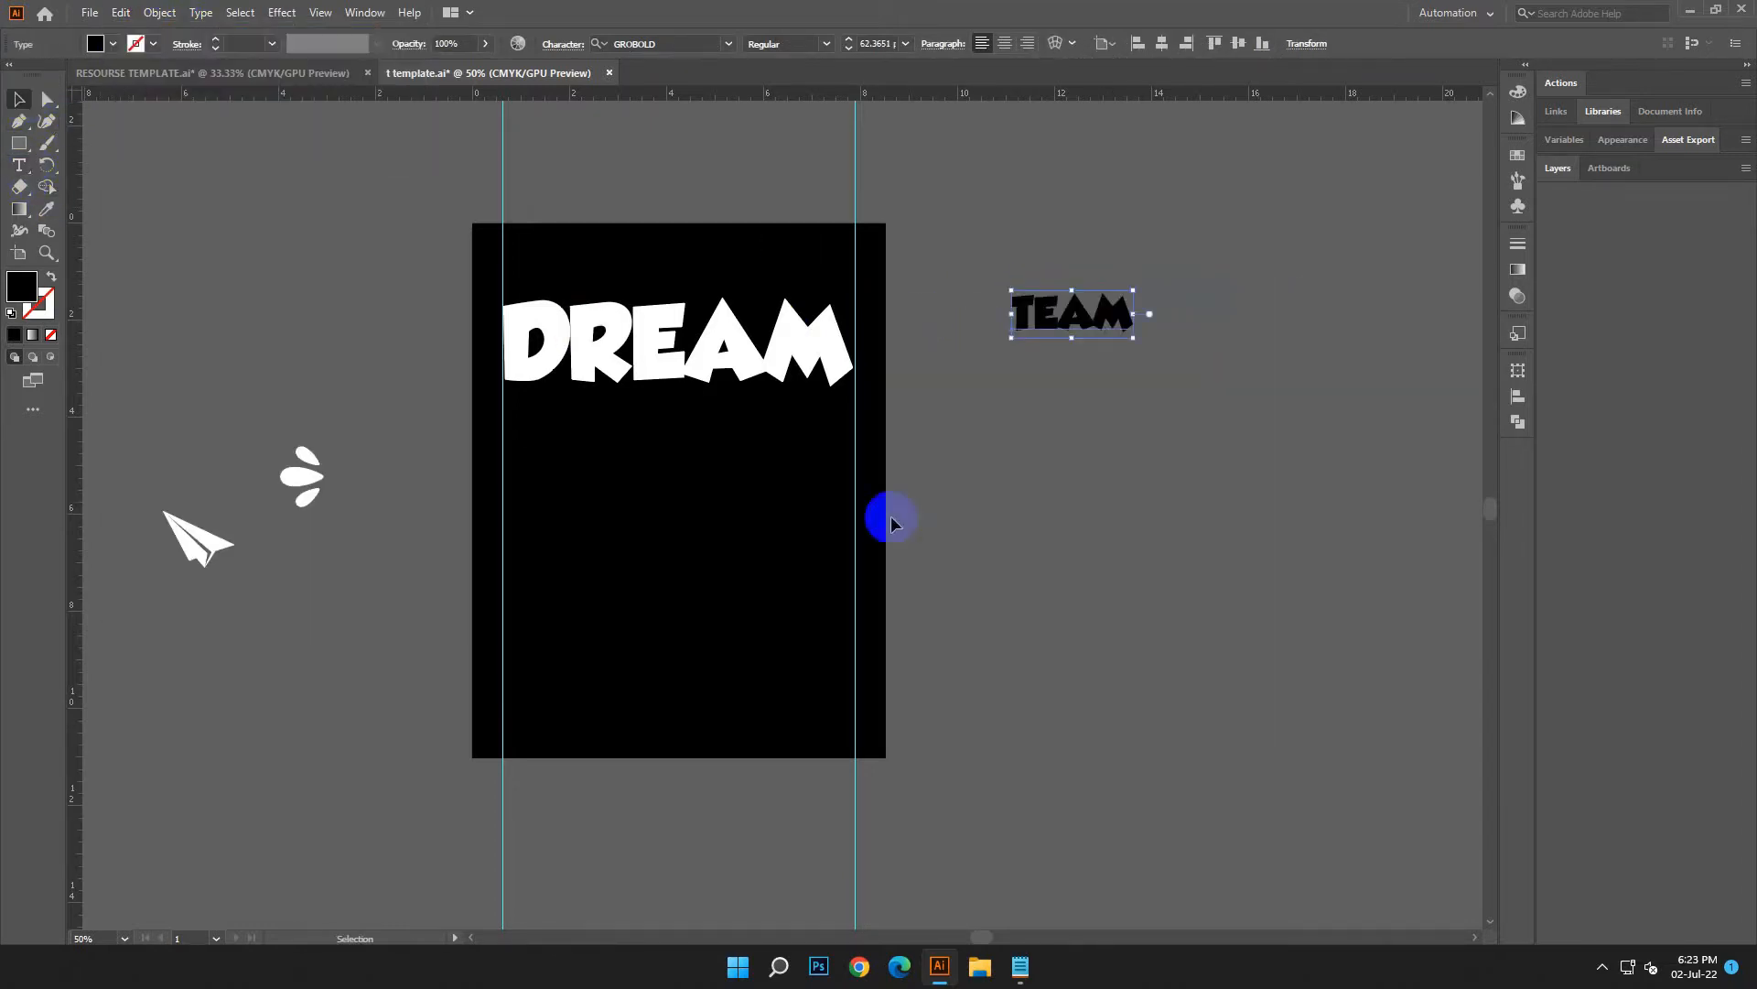
Copy the font name Barlow Semi Condensed from the Notepad notes and set the TEAM text to Barlow Semi Condensed ExtraBold.
left_click(1020, 966)
left_click_drag(1363, 804, 1126, 803)
right_click(1243, 812)
left_click(1327, 549)
left_click(1432, 466)
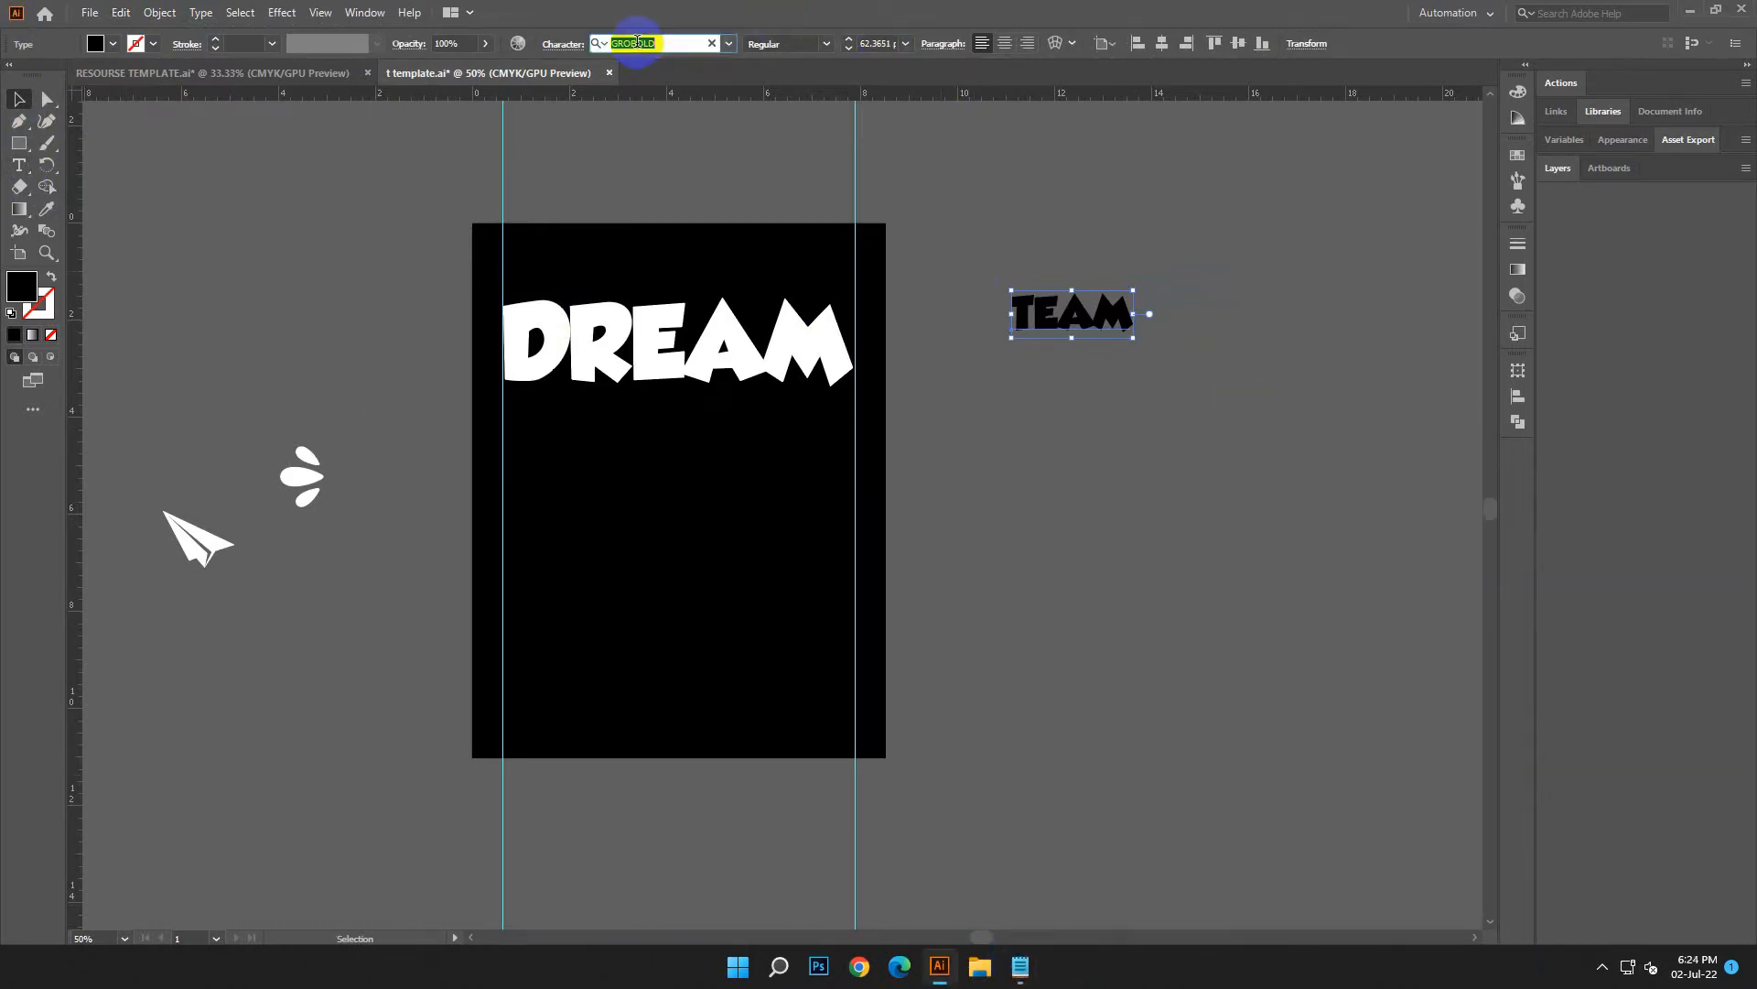
right_click(637, 41)
left_click(691, 115)
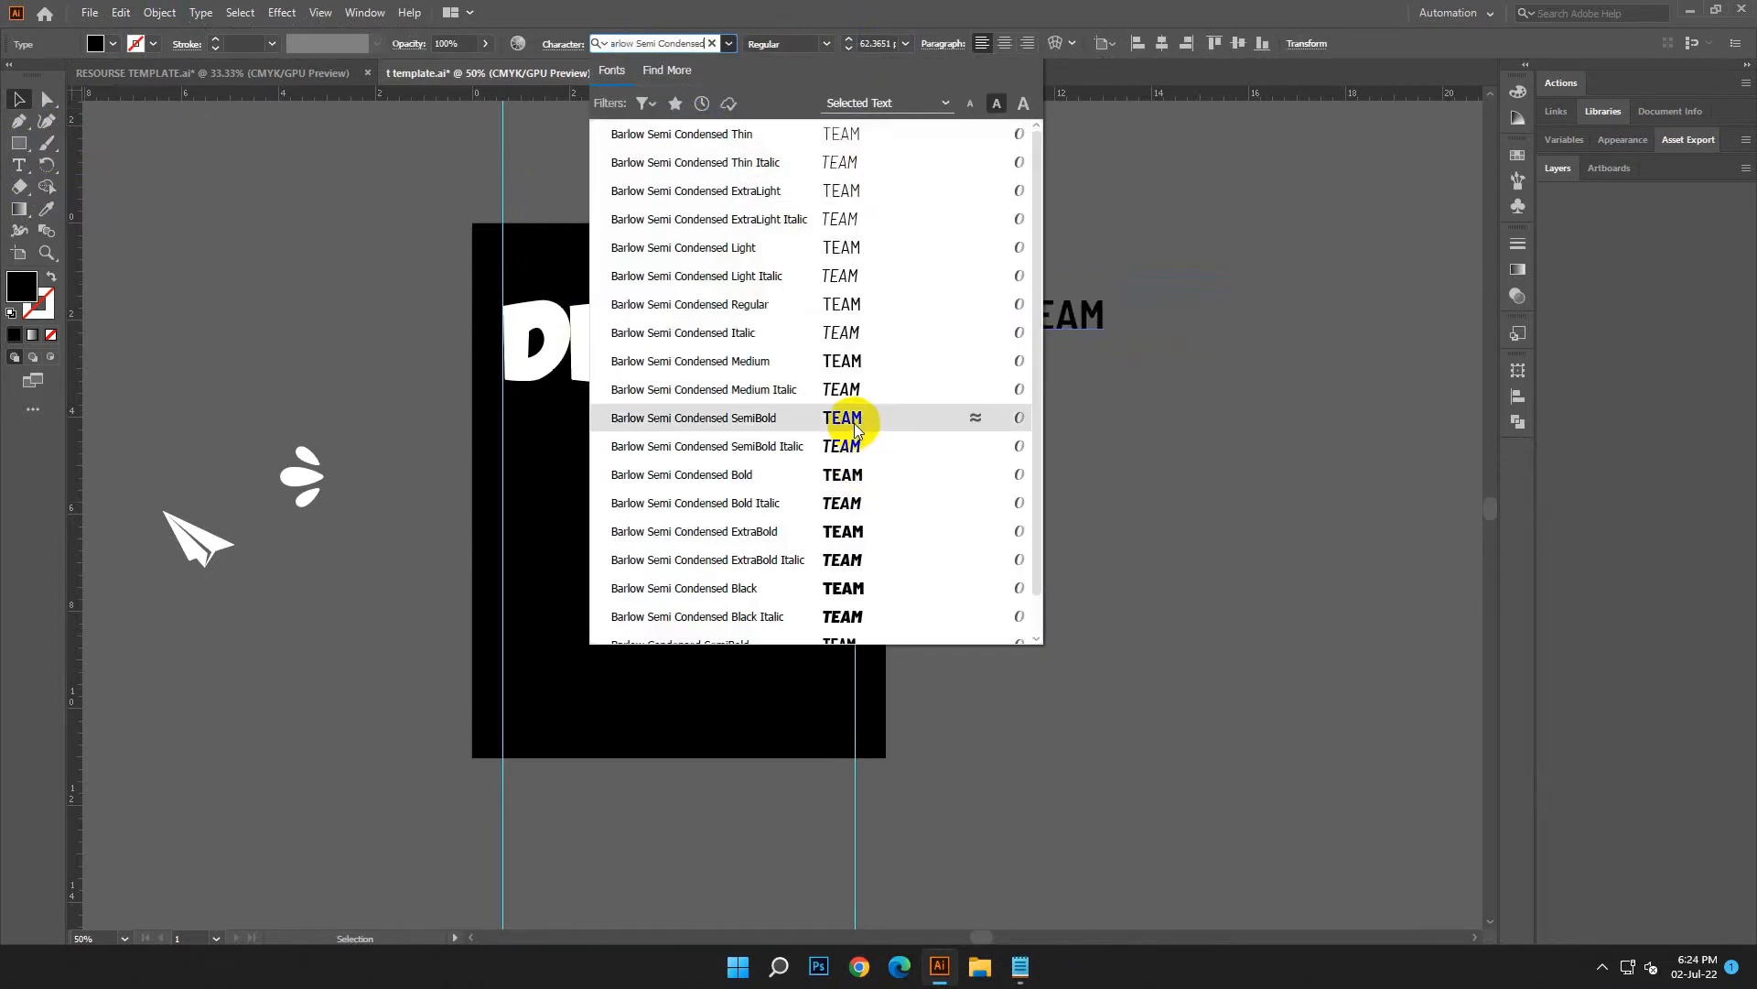
left_click(875, 529)
Fill the TEAM text with white and place it on the artboard below DREAM, enlarged to about 124 pt.
double_click(19, 287)
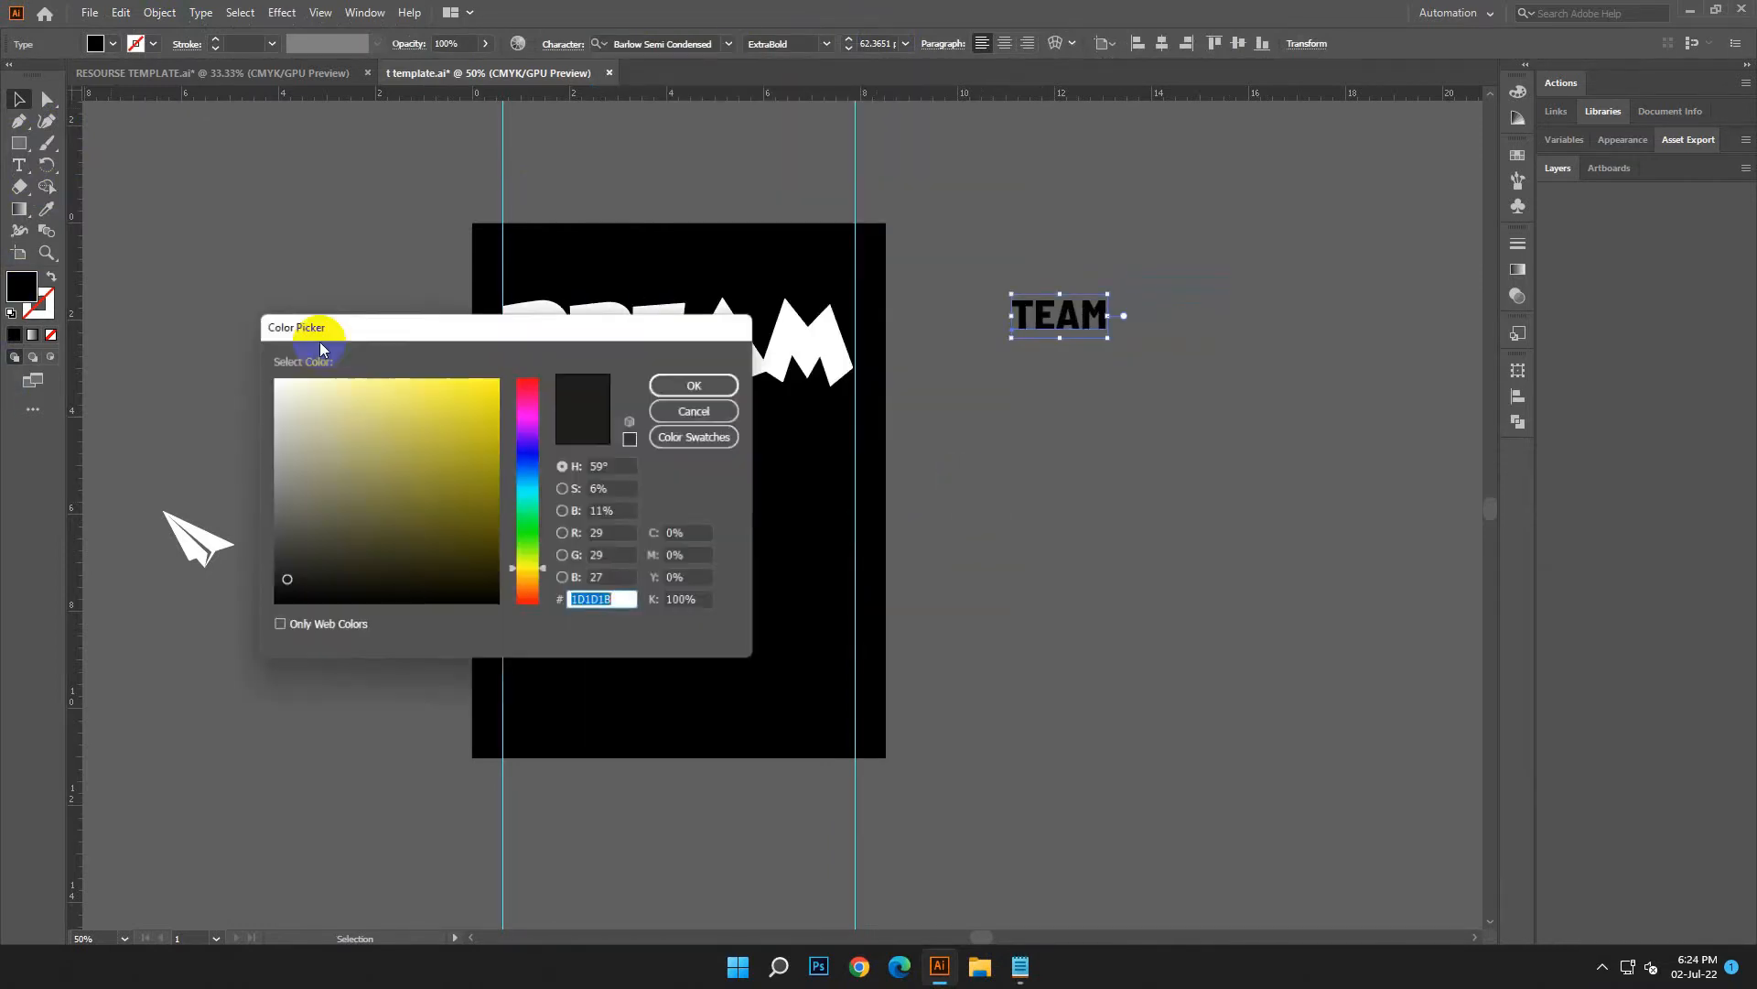
left_click(747, 385)
left_click_drag(1059, 339, 693, 468)
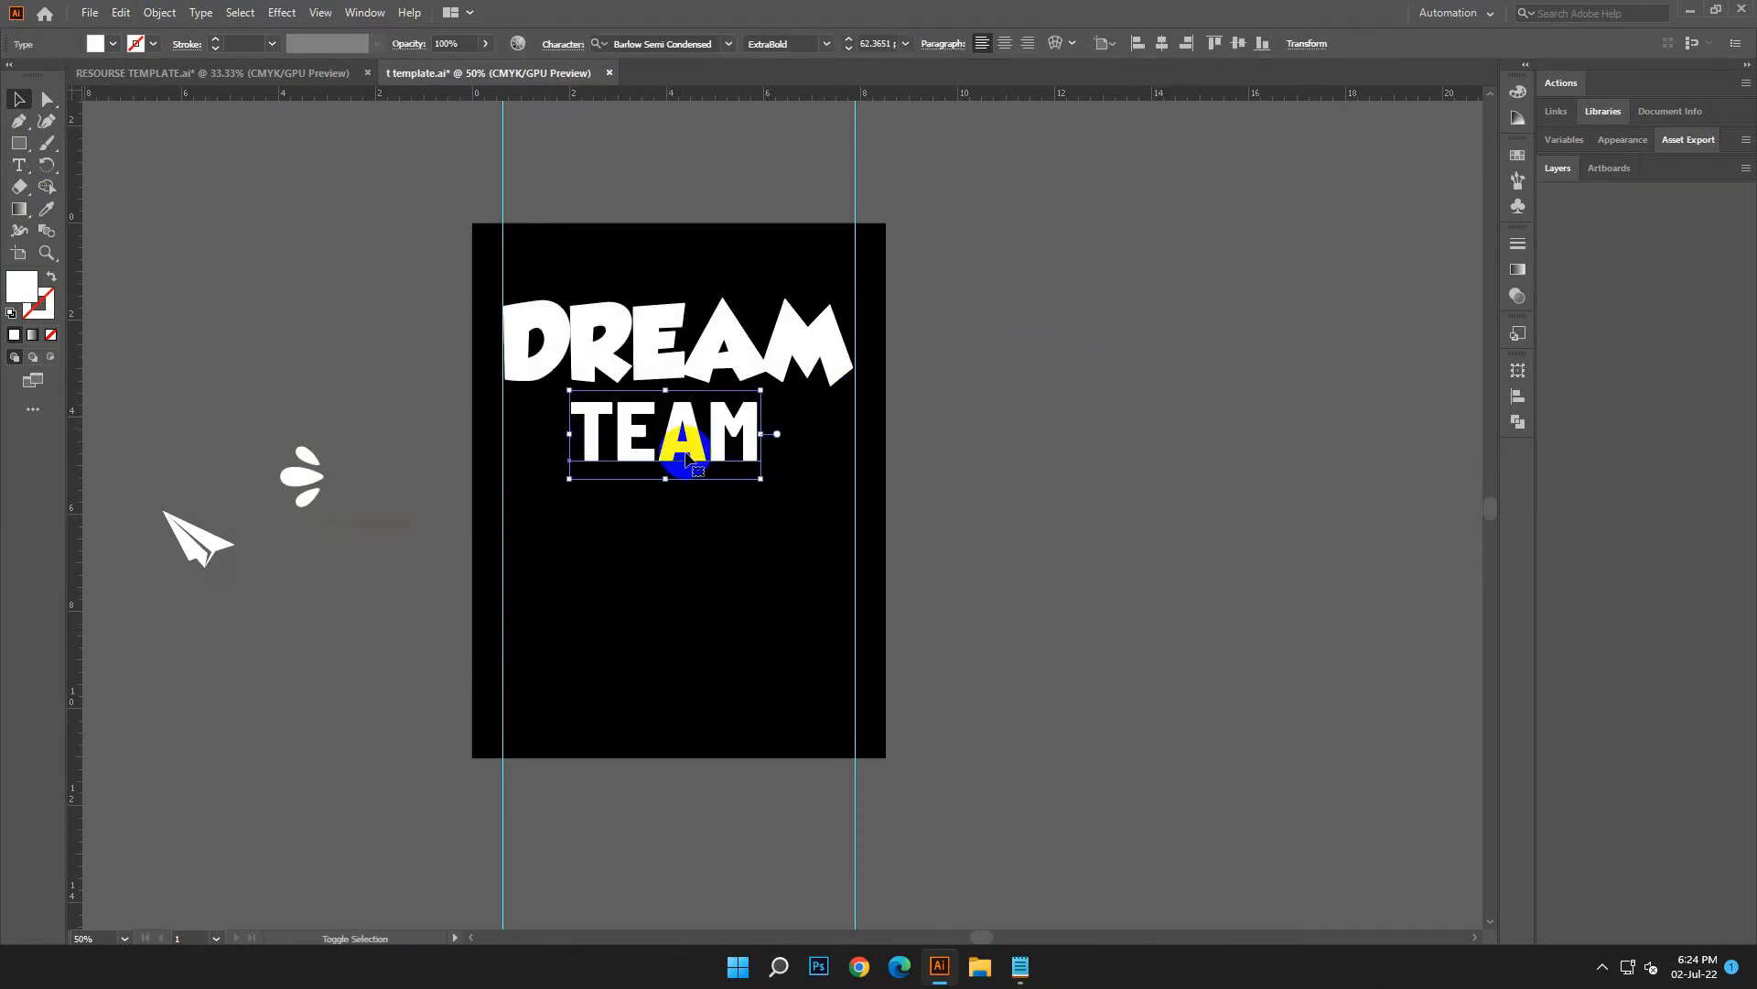
Centre TEAM horizontally on the artboard with centred paragraph alignment, enlarge it to about 134 pt, and nudge it up closer to DREAM.
left_click(1005, 43)
left_click(1161, 43)
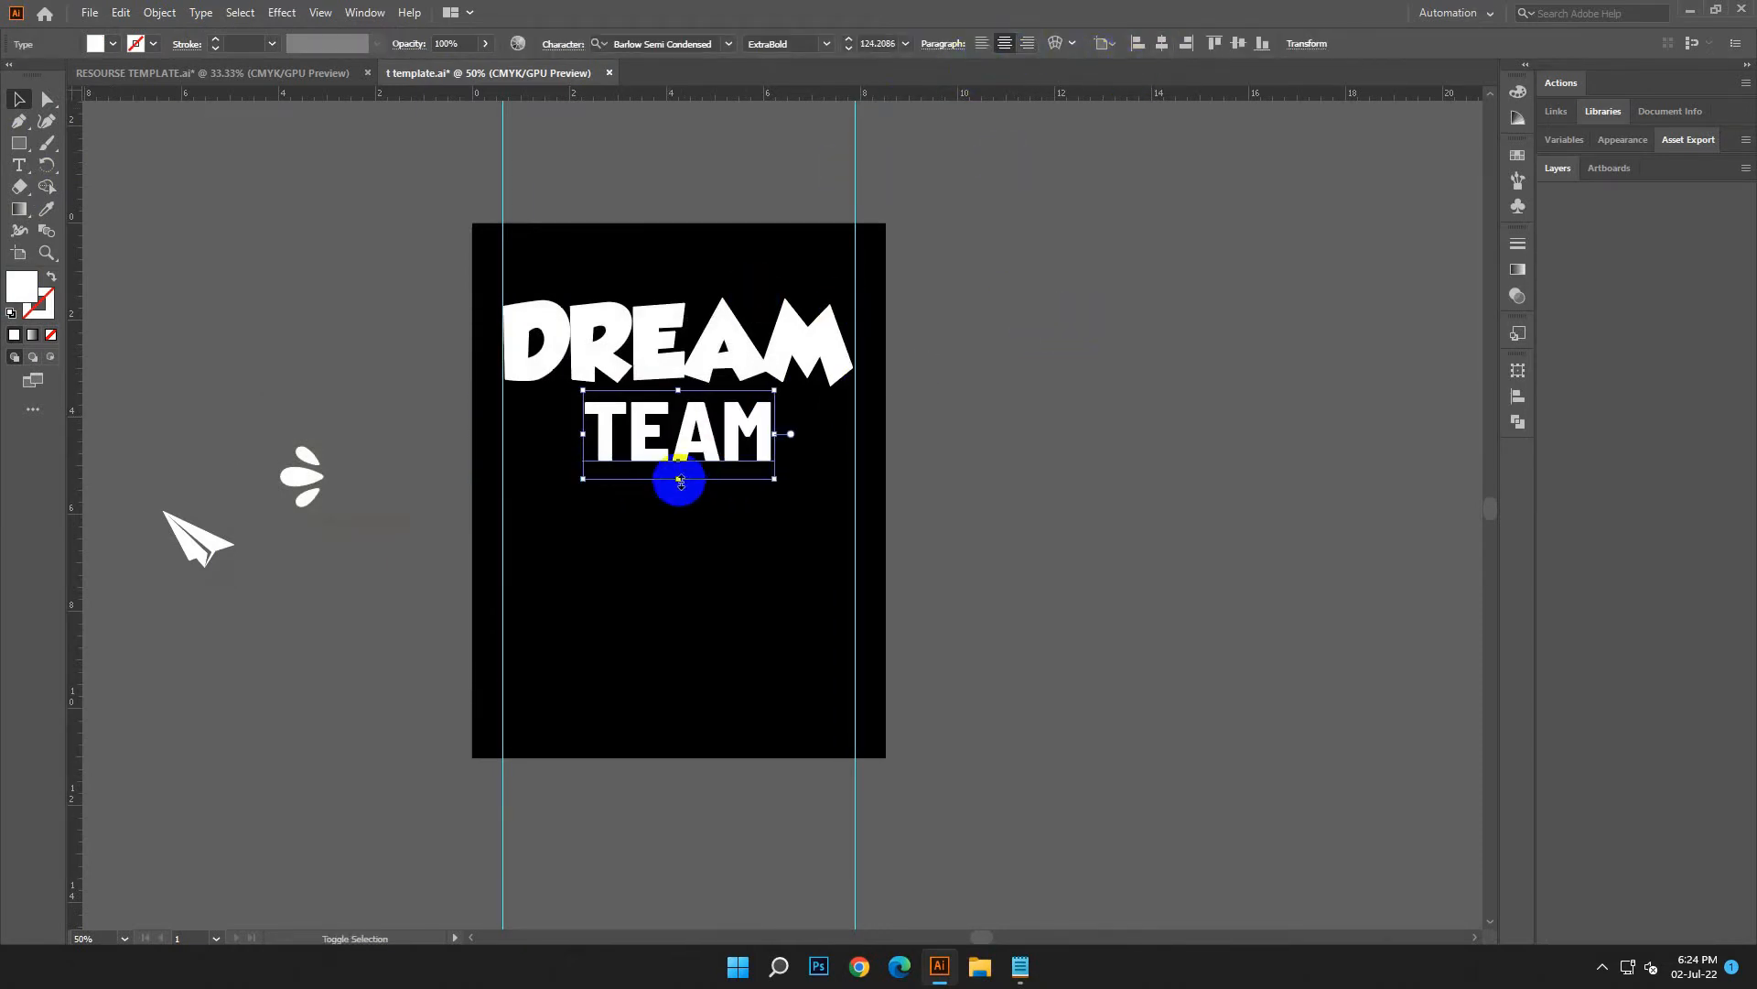
left_click_drag(684, 481, 684, 488)
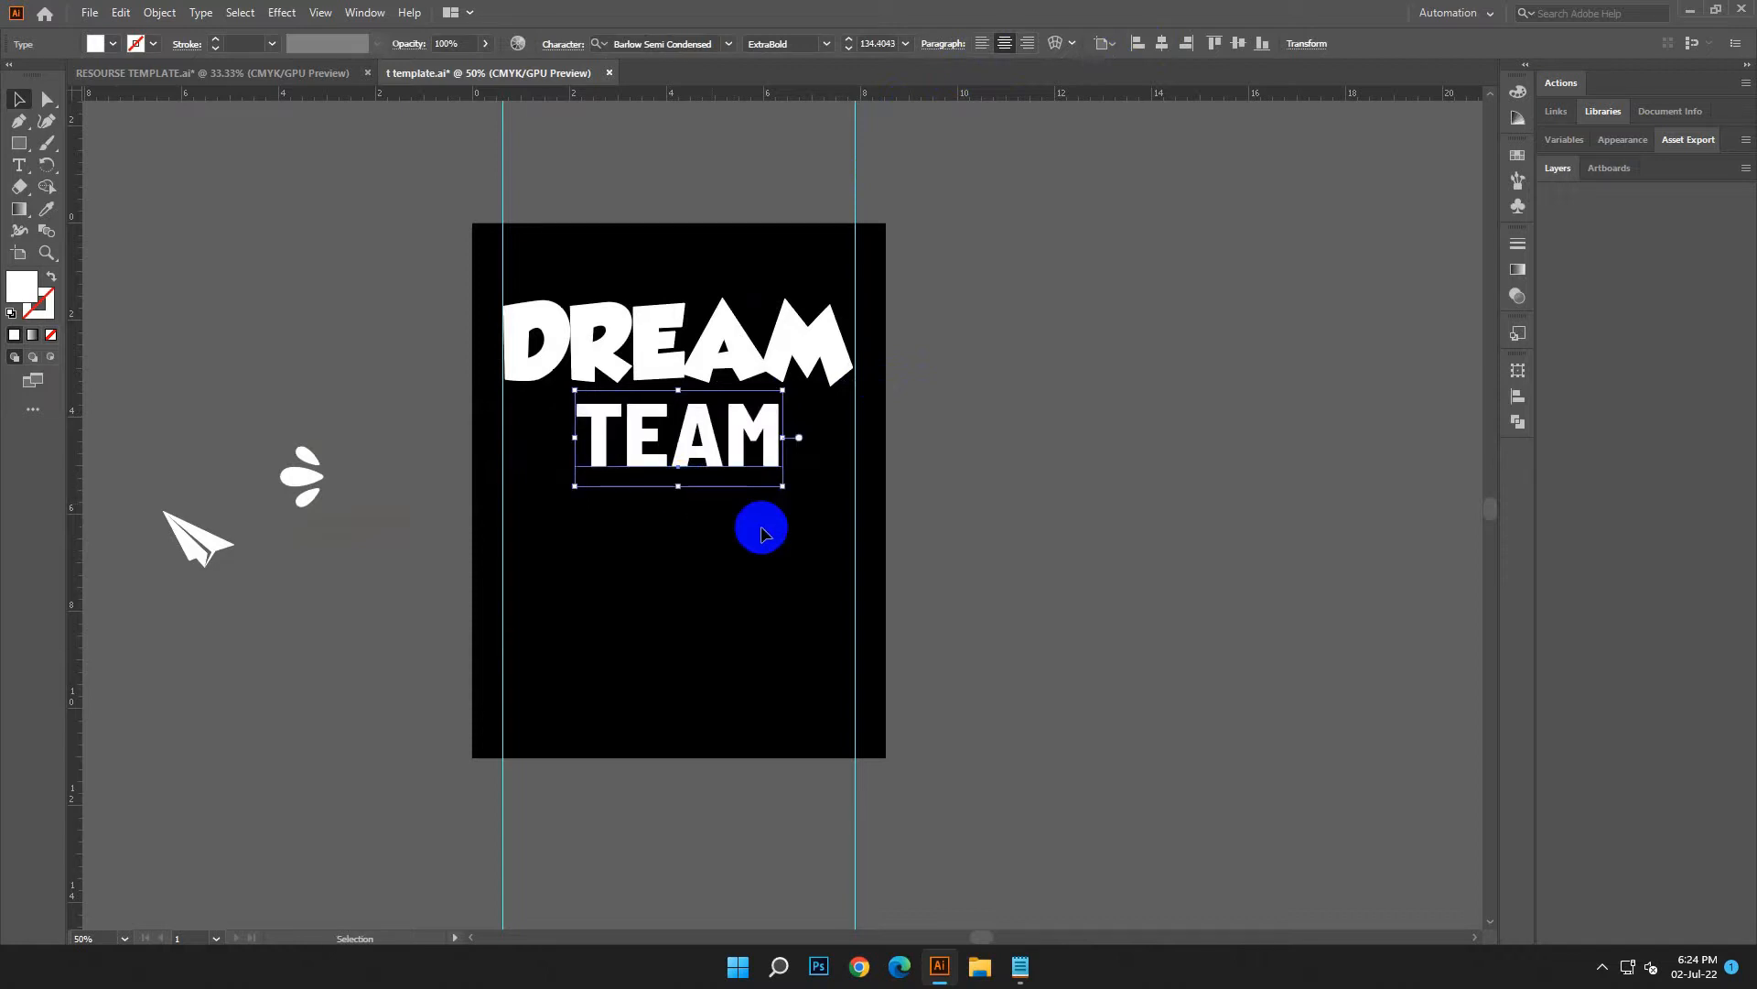
key("Up")
key("Up")
key("Up")
key("Up")
key("Down")
left_click(1077, 476)
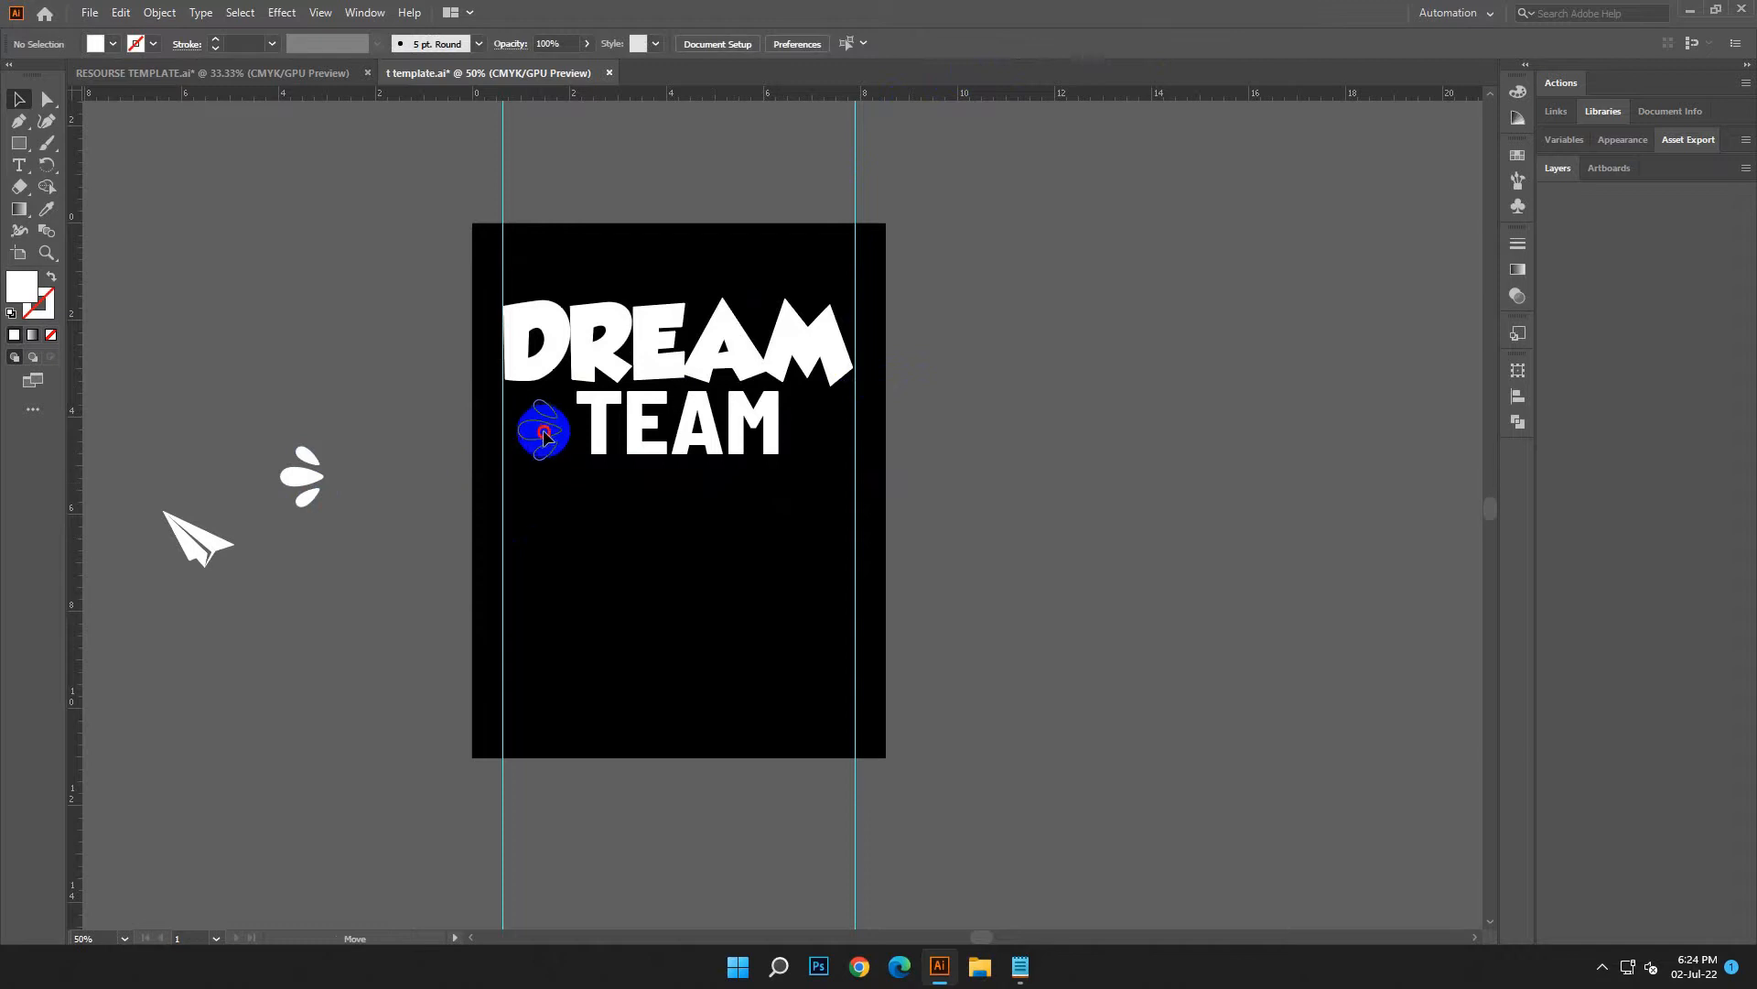
Place the three-drop splash graphic between the left guide and TEAM, and enlarge TEAM slightly to fill the remaining gap.
left_click_drag(532, 432, 531, 431)
left_click(678, 469)
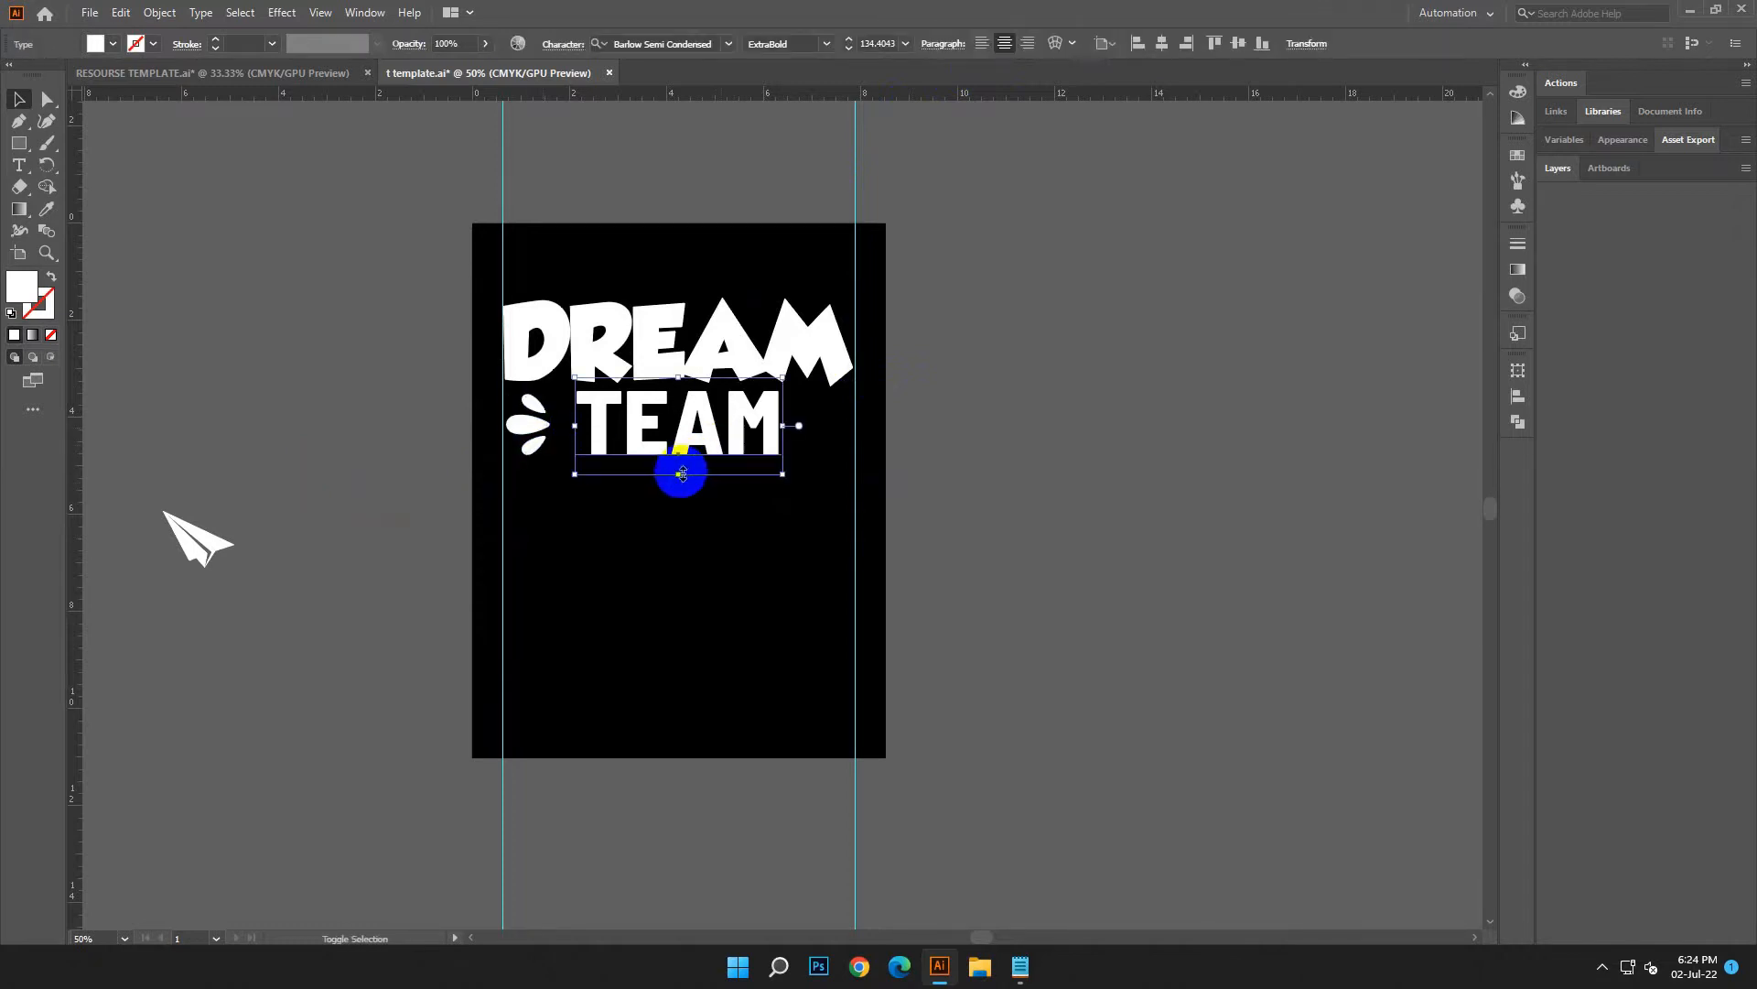
left_click(663, 604)
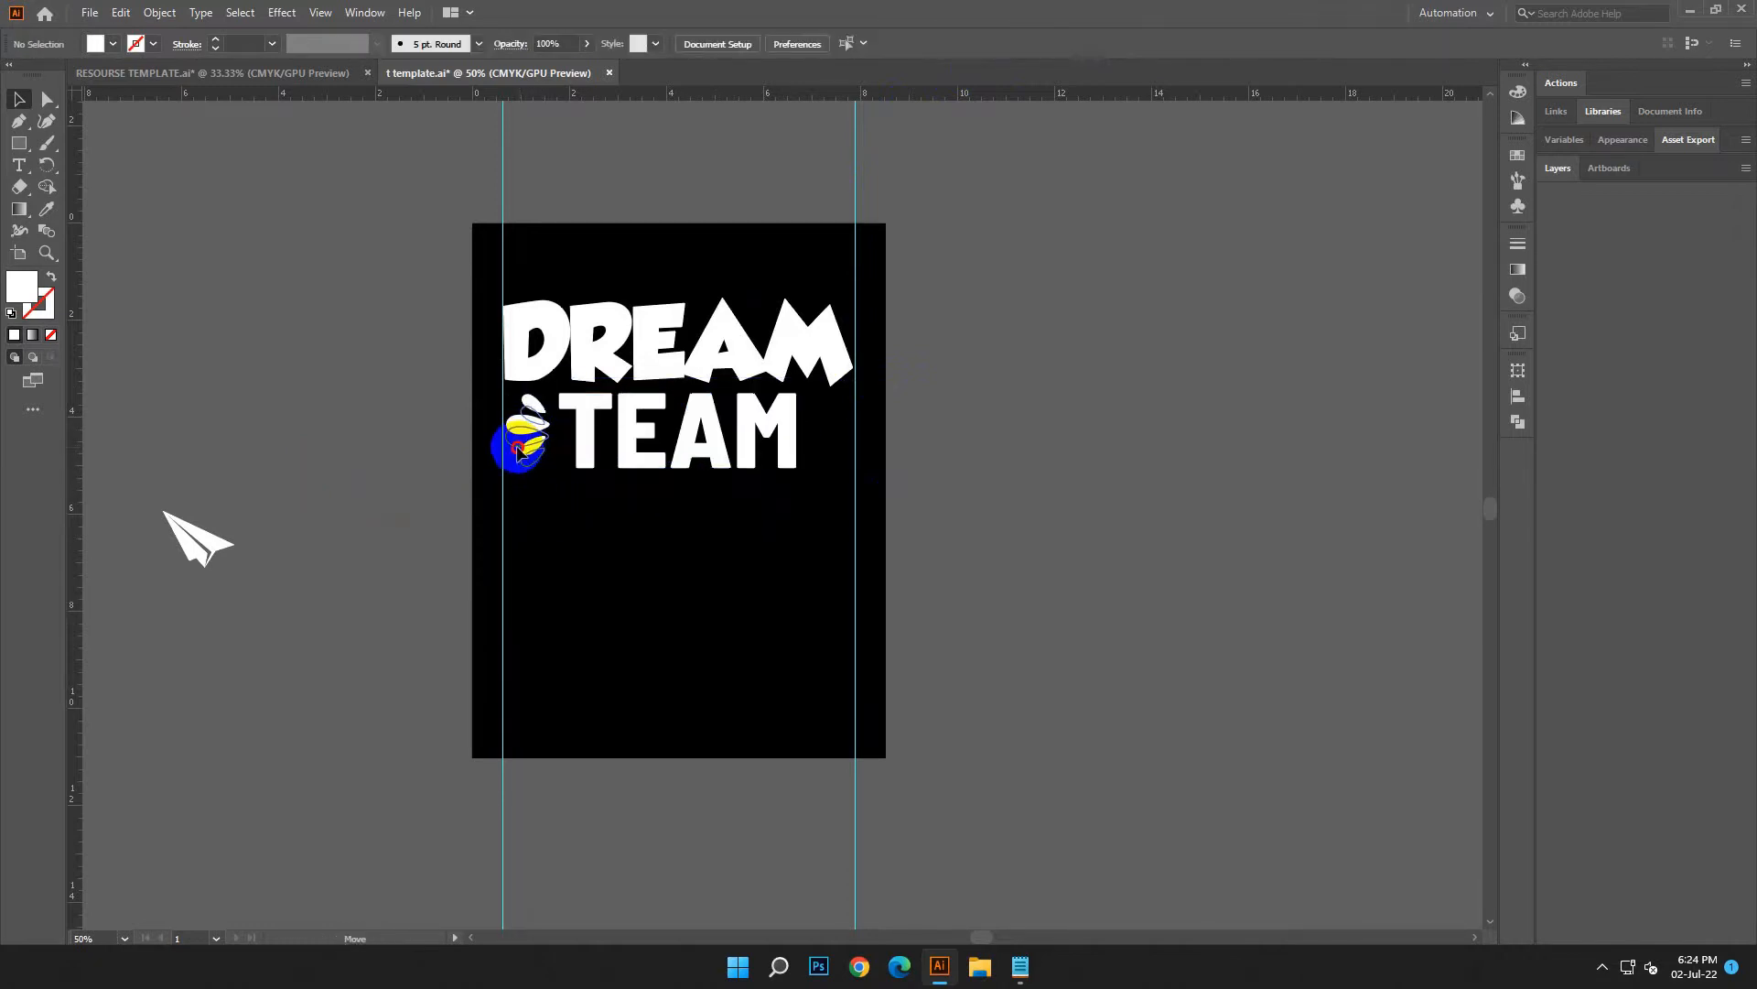
left_click(523, 451)
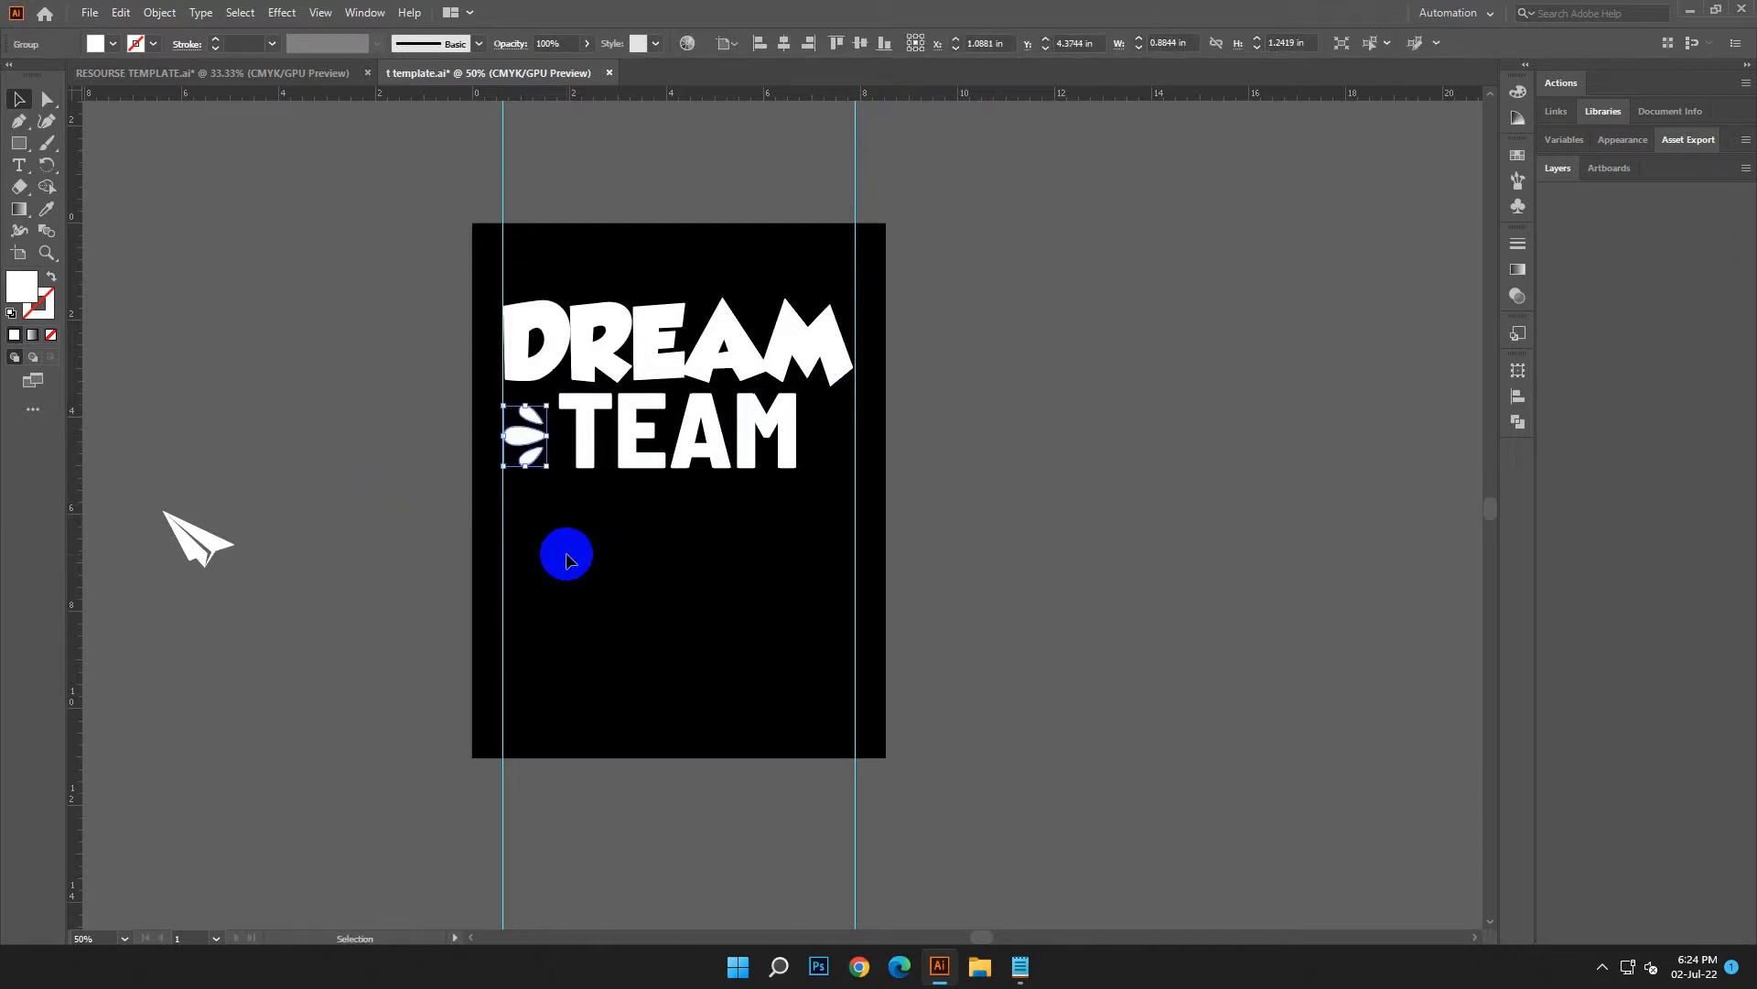
Create a left-right reflected copy of the splash graphic and place it between TEAM and the right guide.
right_click(568, 555)
mouse_move(678, 824)
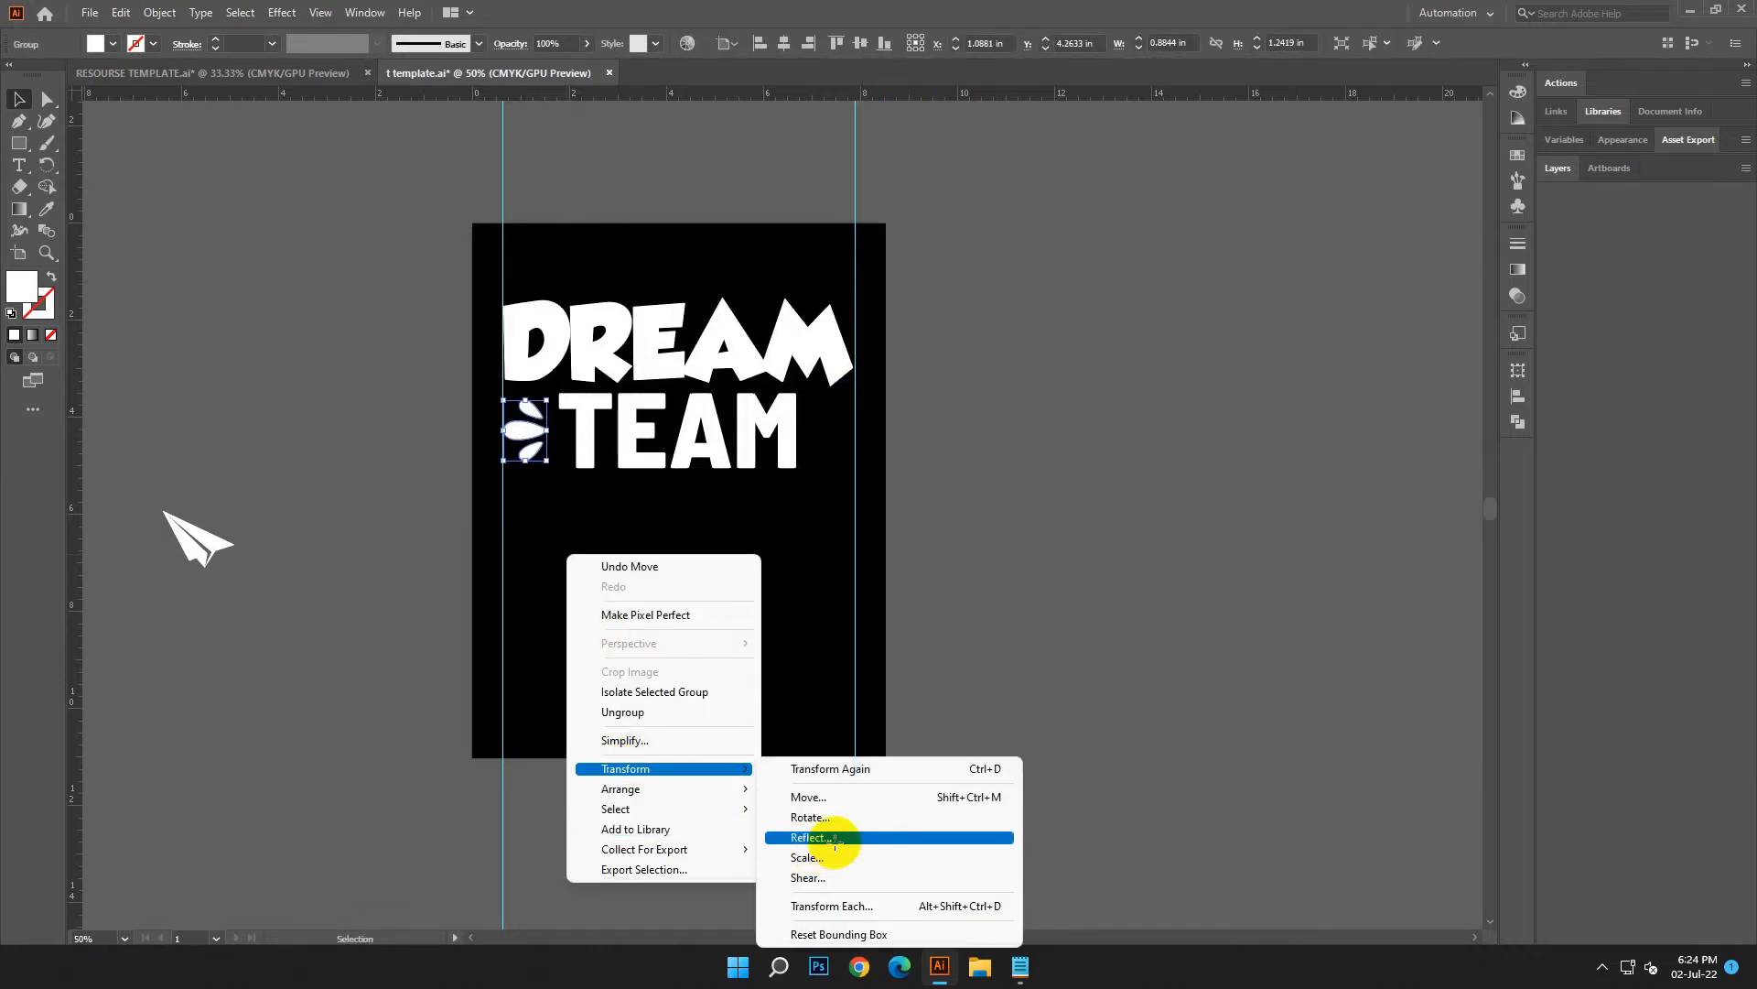
left_click(778, 838)
left_click(1140, 659)
left_click(784, 631)
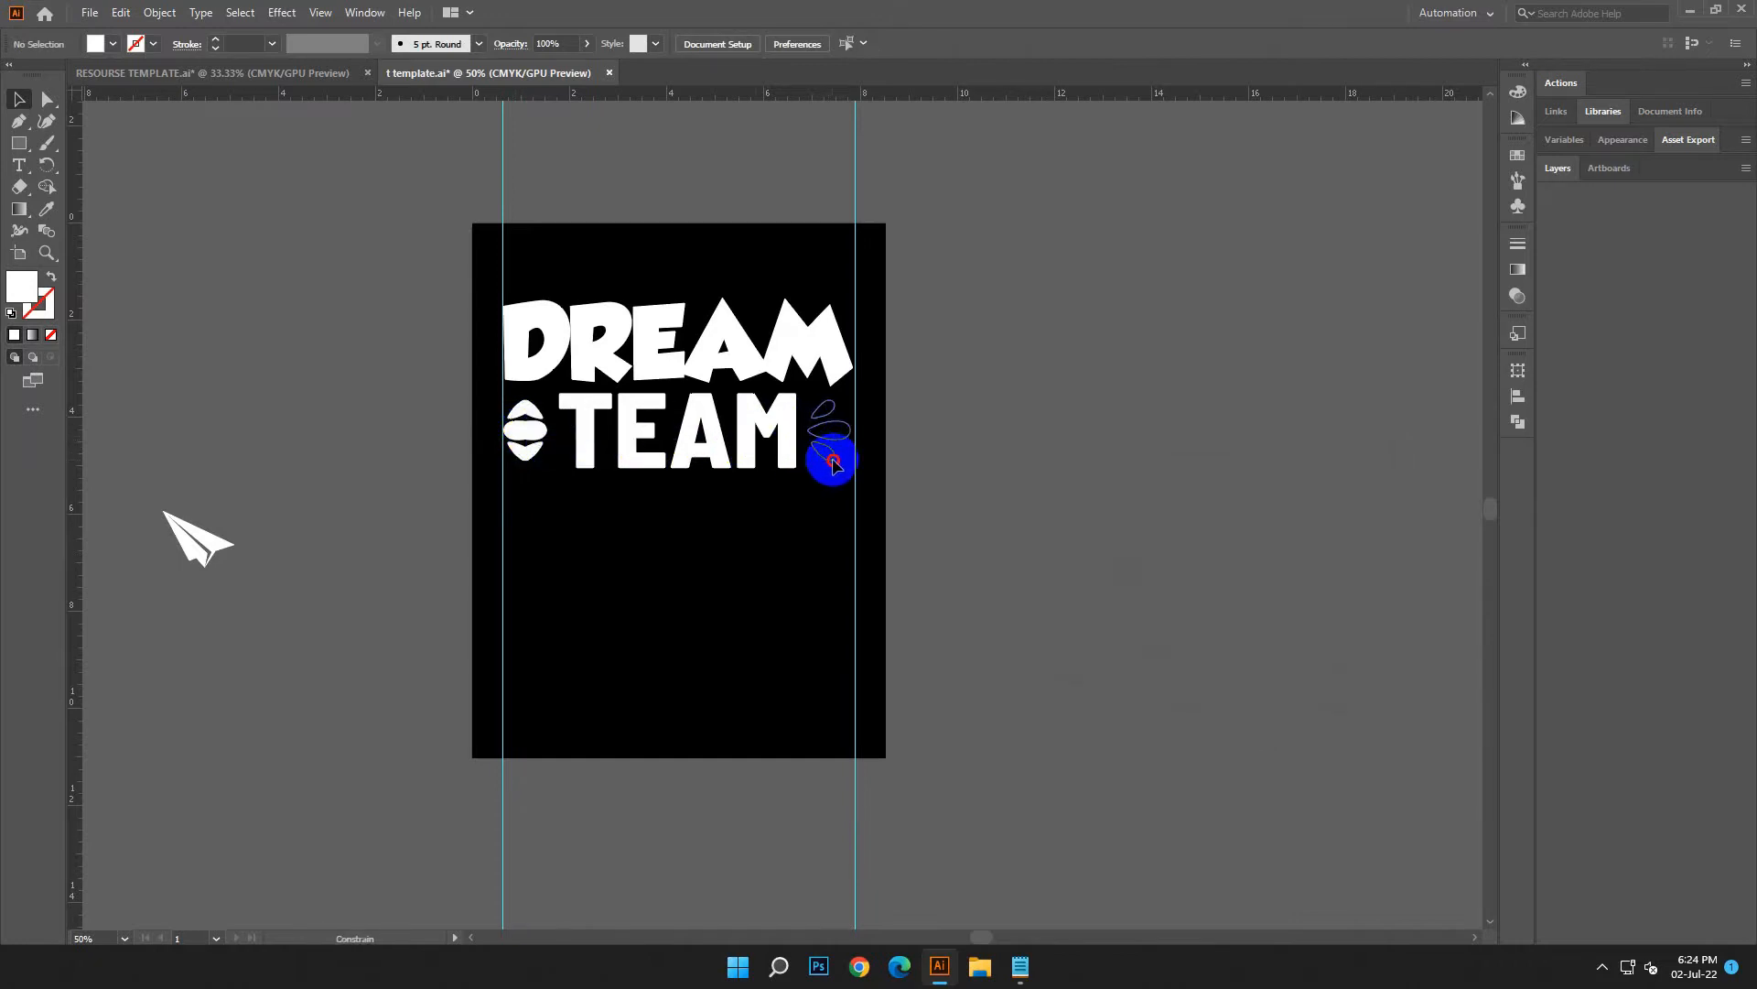
left_click_drag(837, 462, 838, 464)
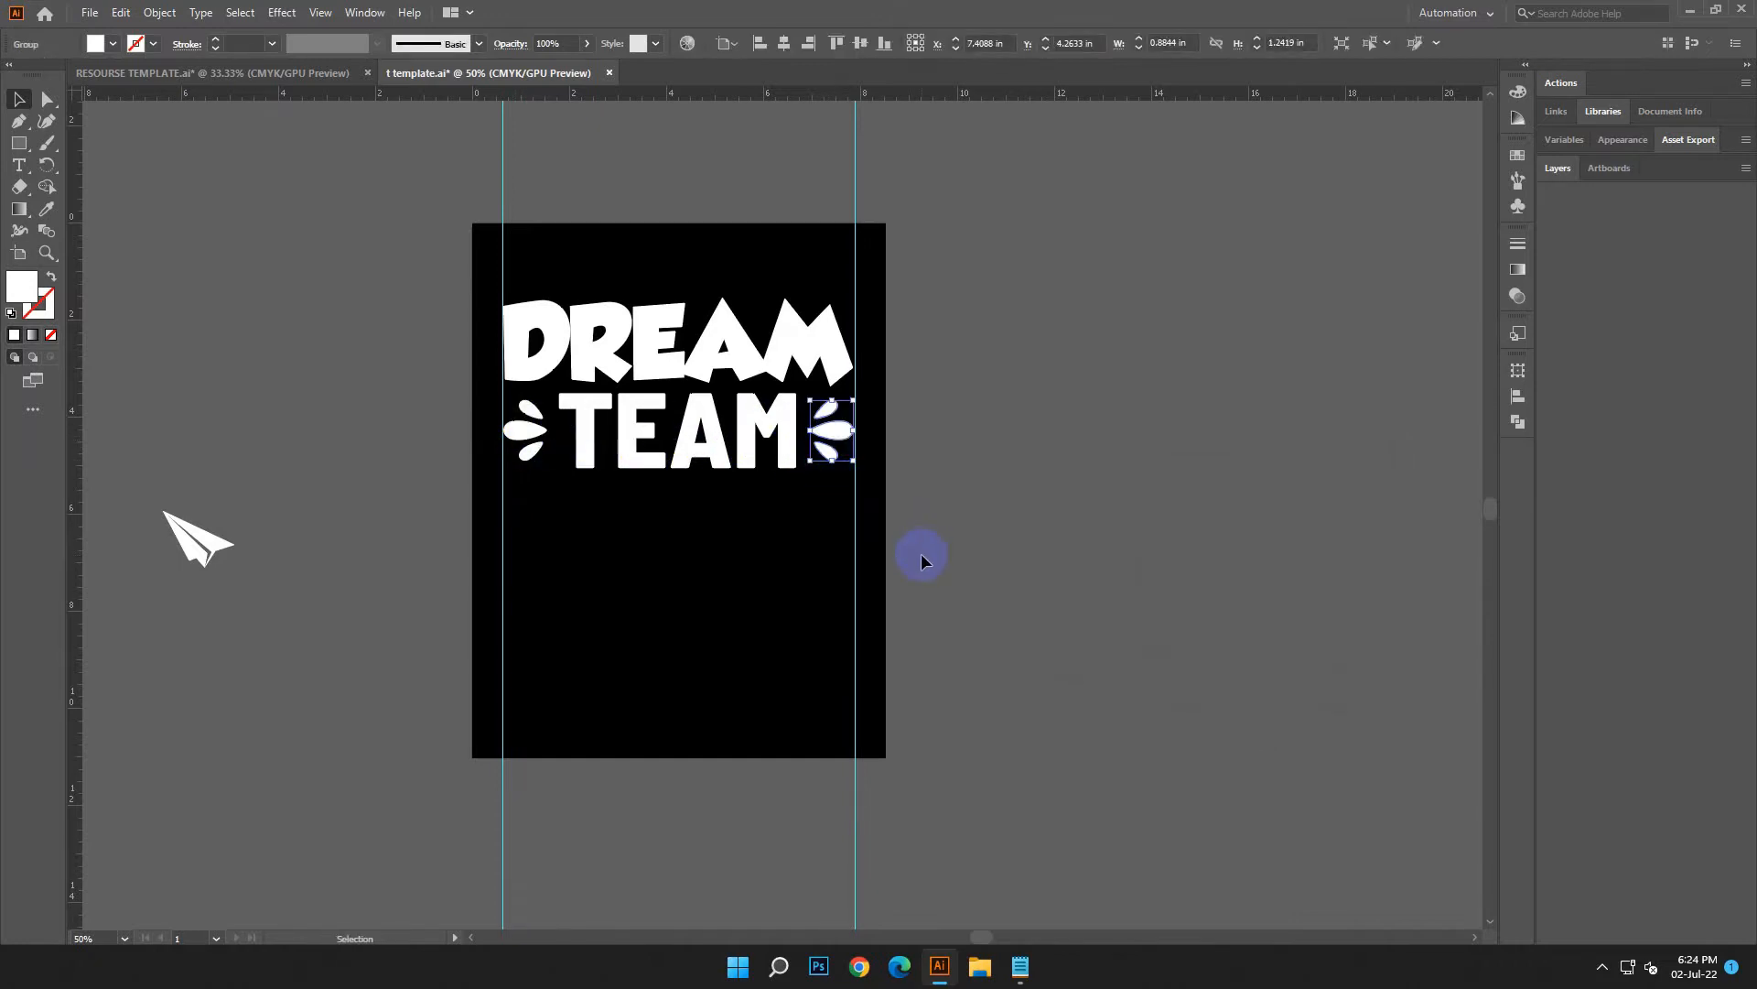
left_click(943, 551)
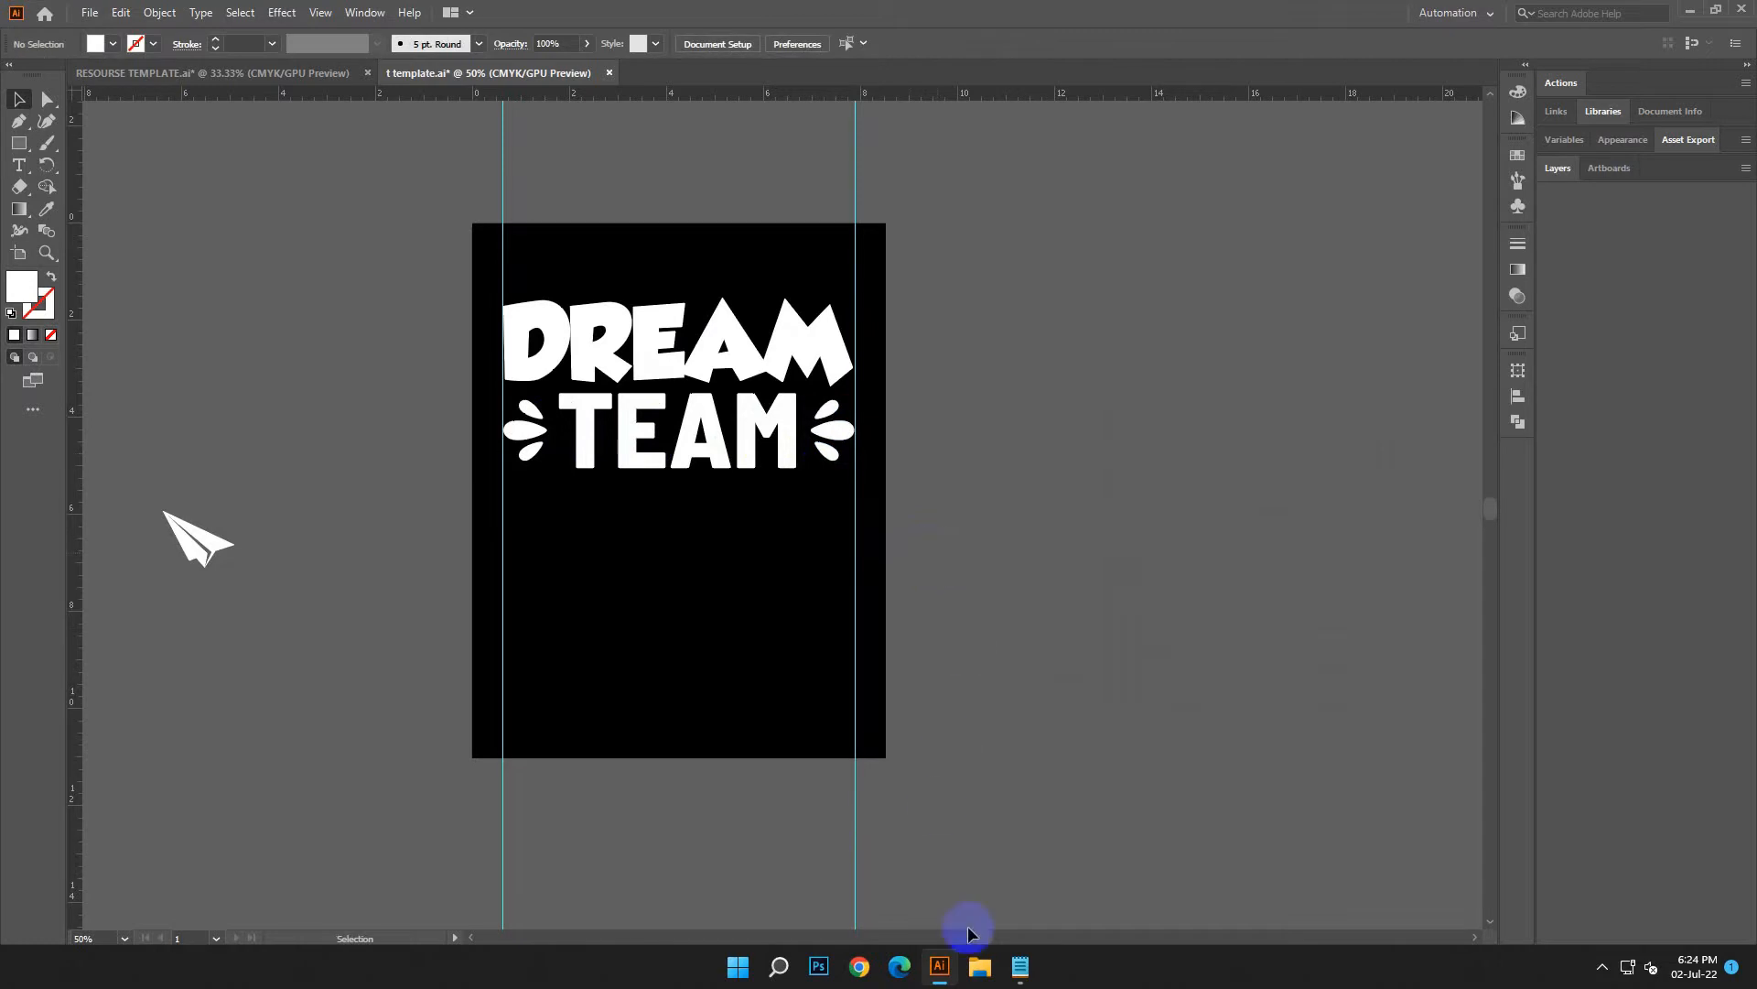
Copy the word aka from the design text in the Notepad notes.
left_click(1019, 967)
left_click(1192, 627)
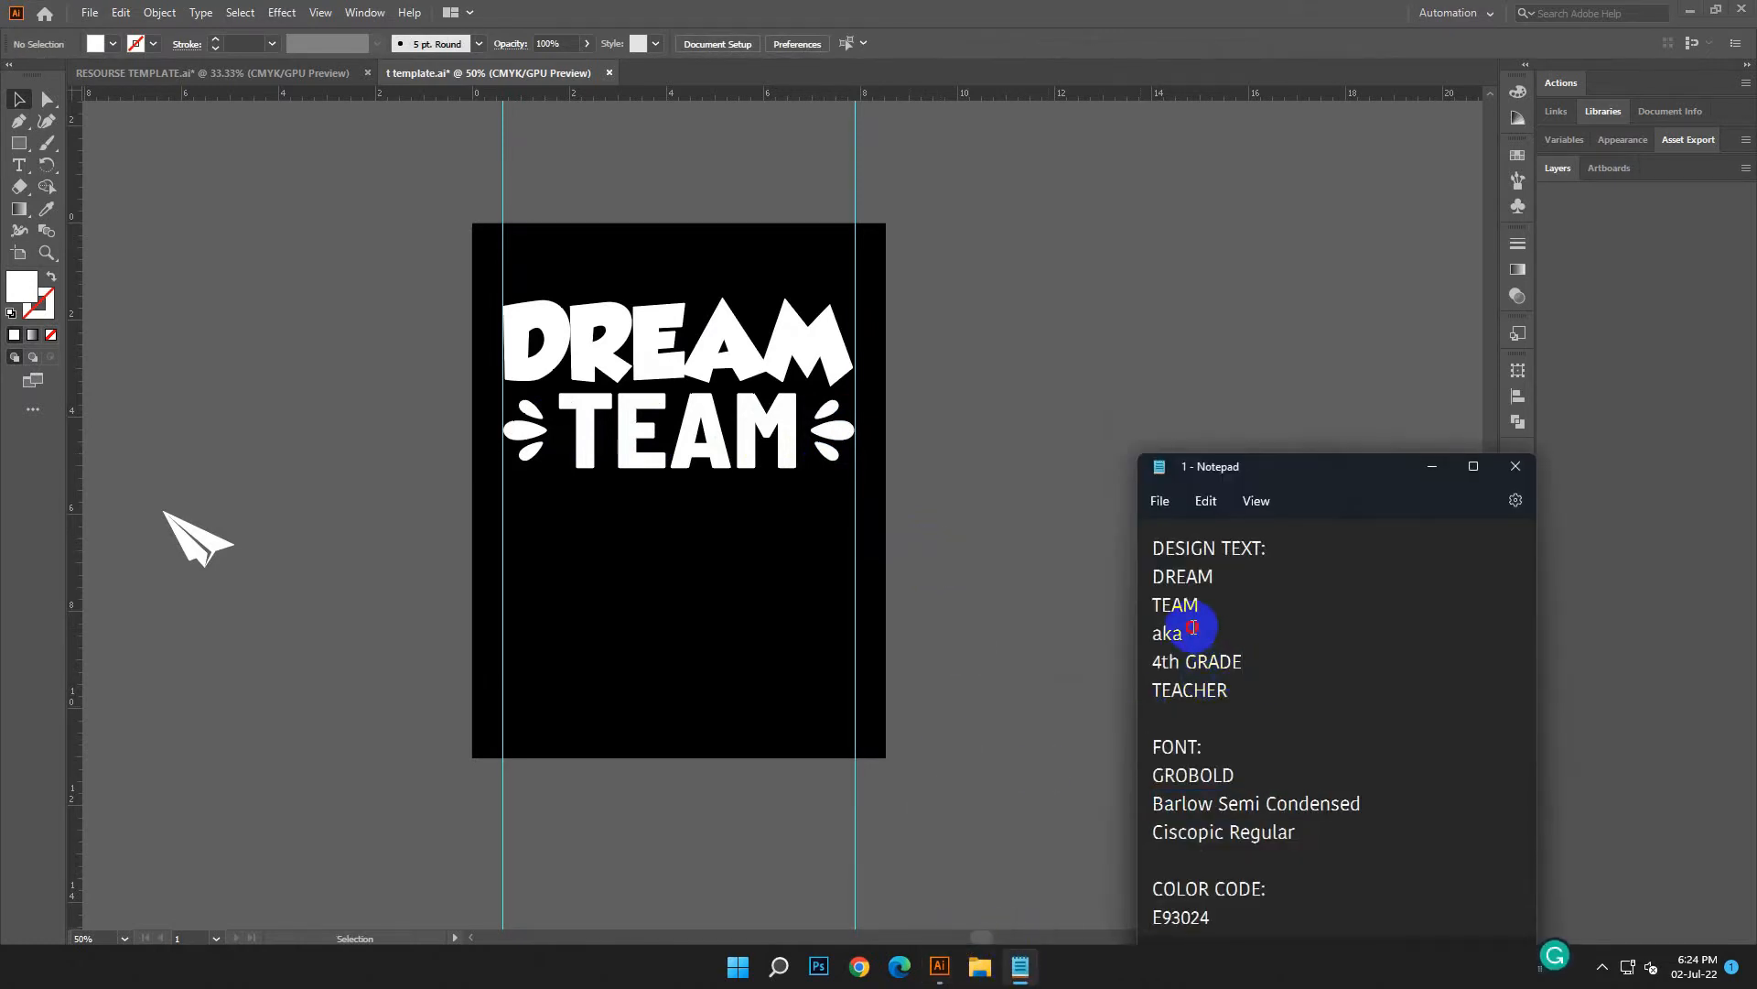
right_click(1145, 646)
left_click(1172, 362)
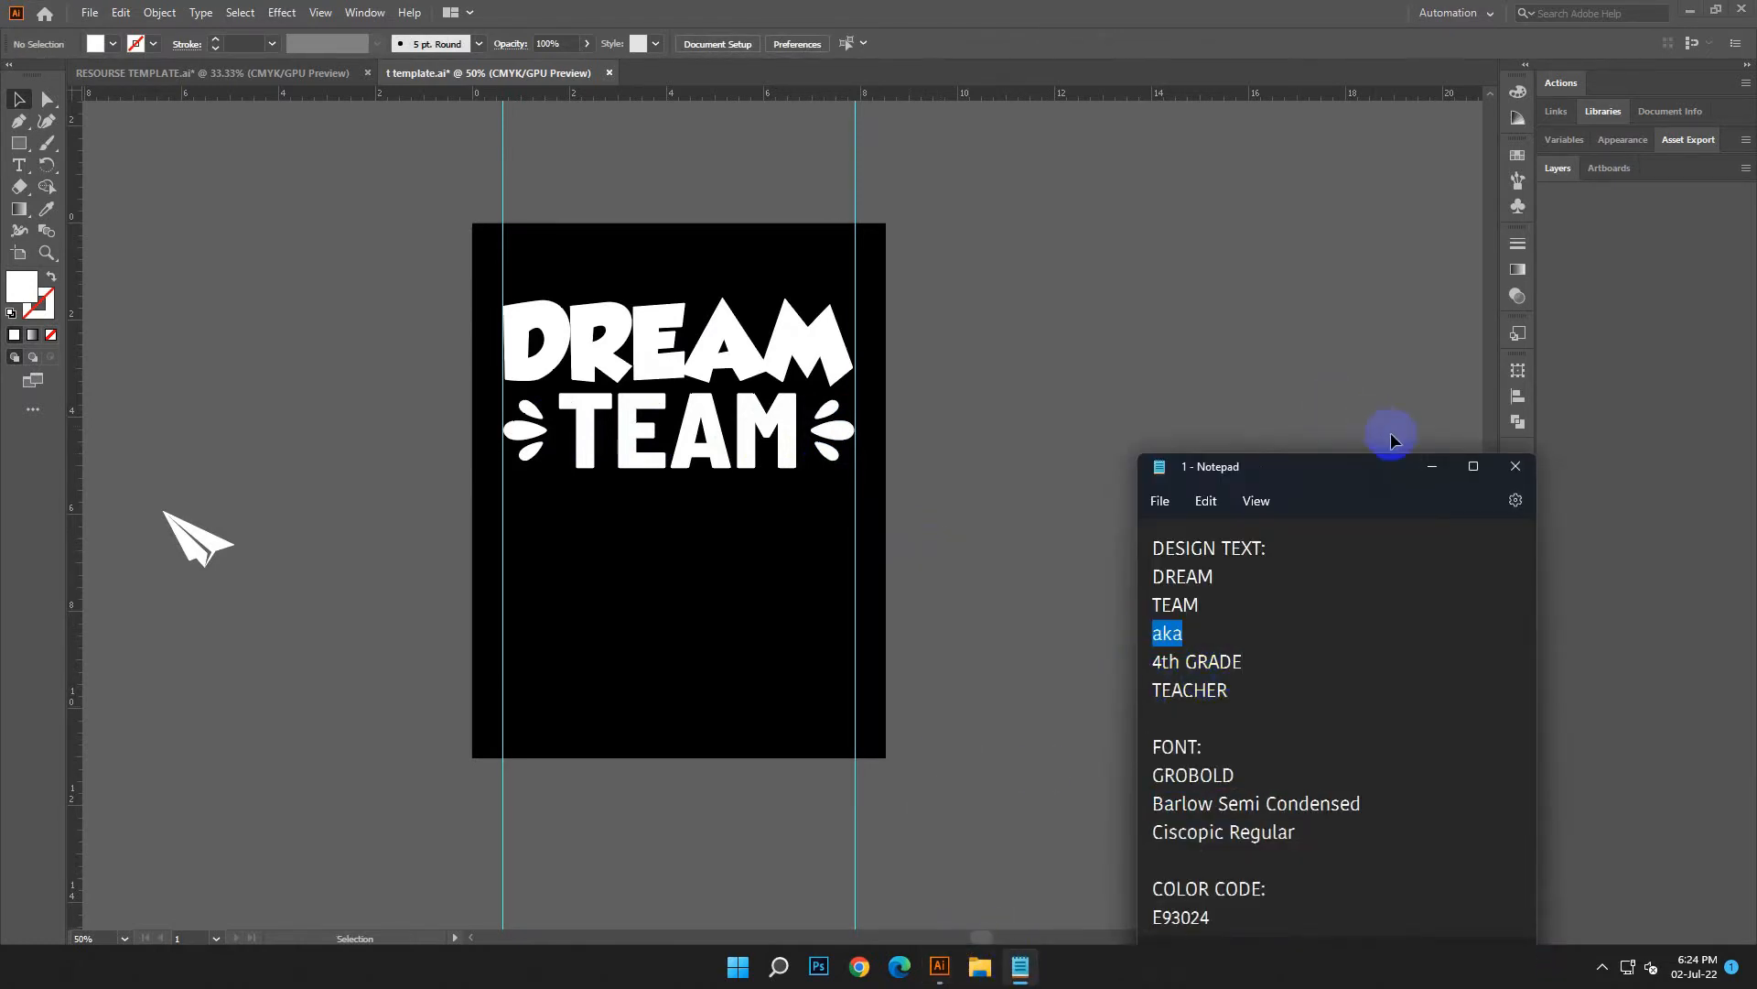
left_click(716, 302)
Add a text object beside the artboard, enlarge it to about 84 pt, and replace its placeholder with the copied word aka.
key("t")
left_click(929, 345)
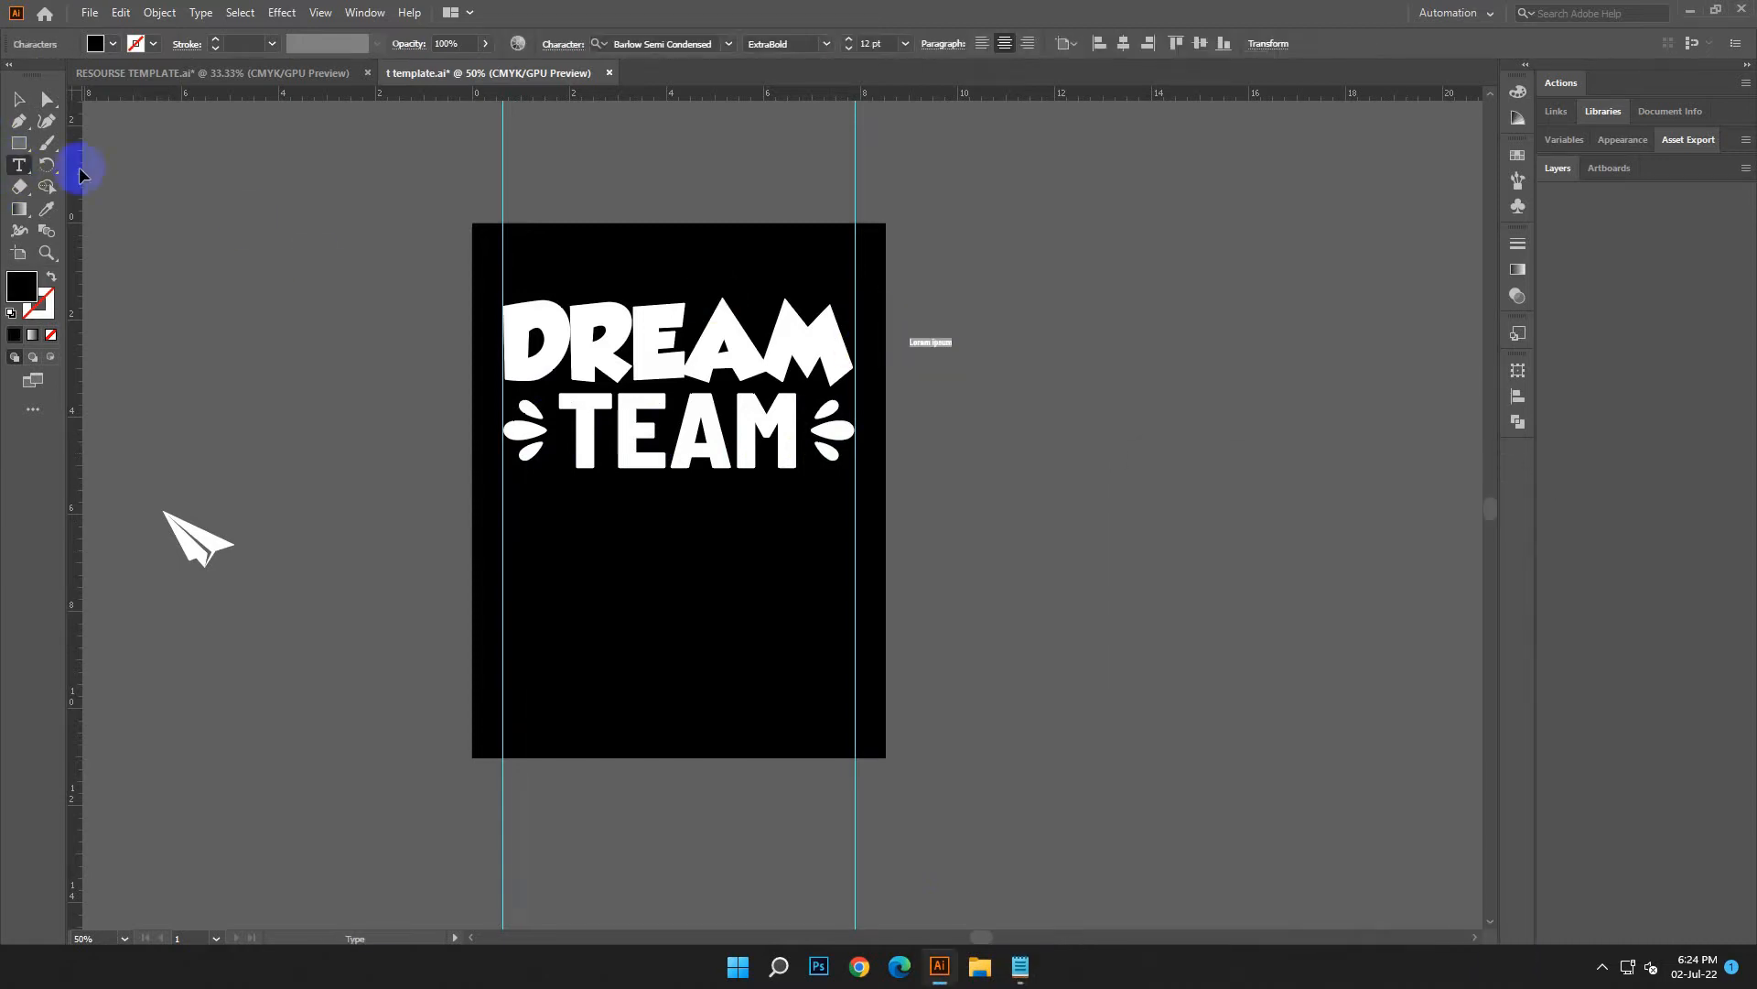
left_click(15, 102)
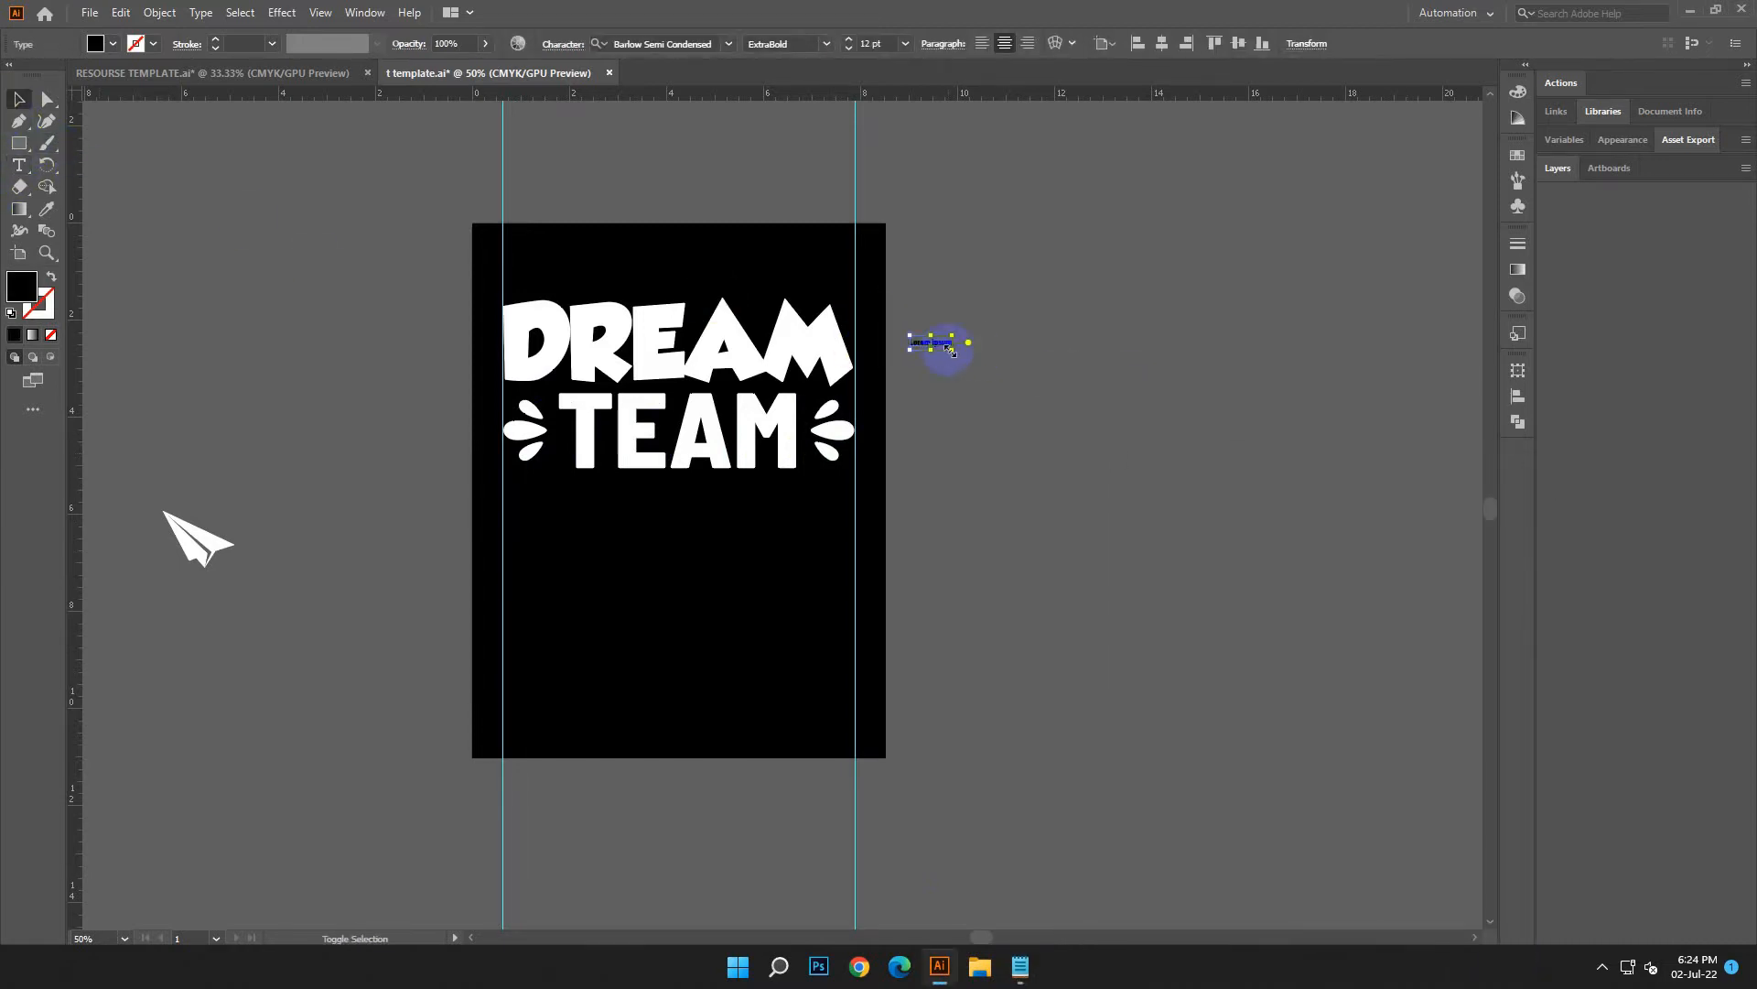
left_click_drag(1091, 455, 911, 374)
left_click(17, 167)
left_click(122, 16)
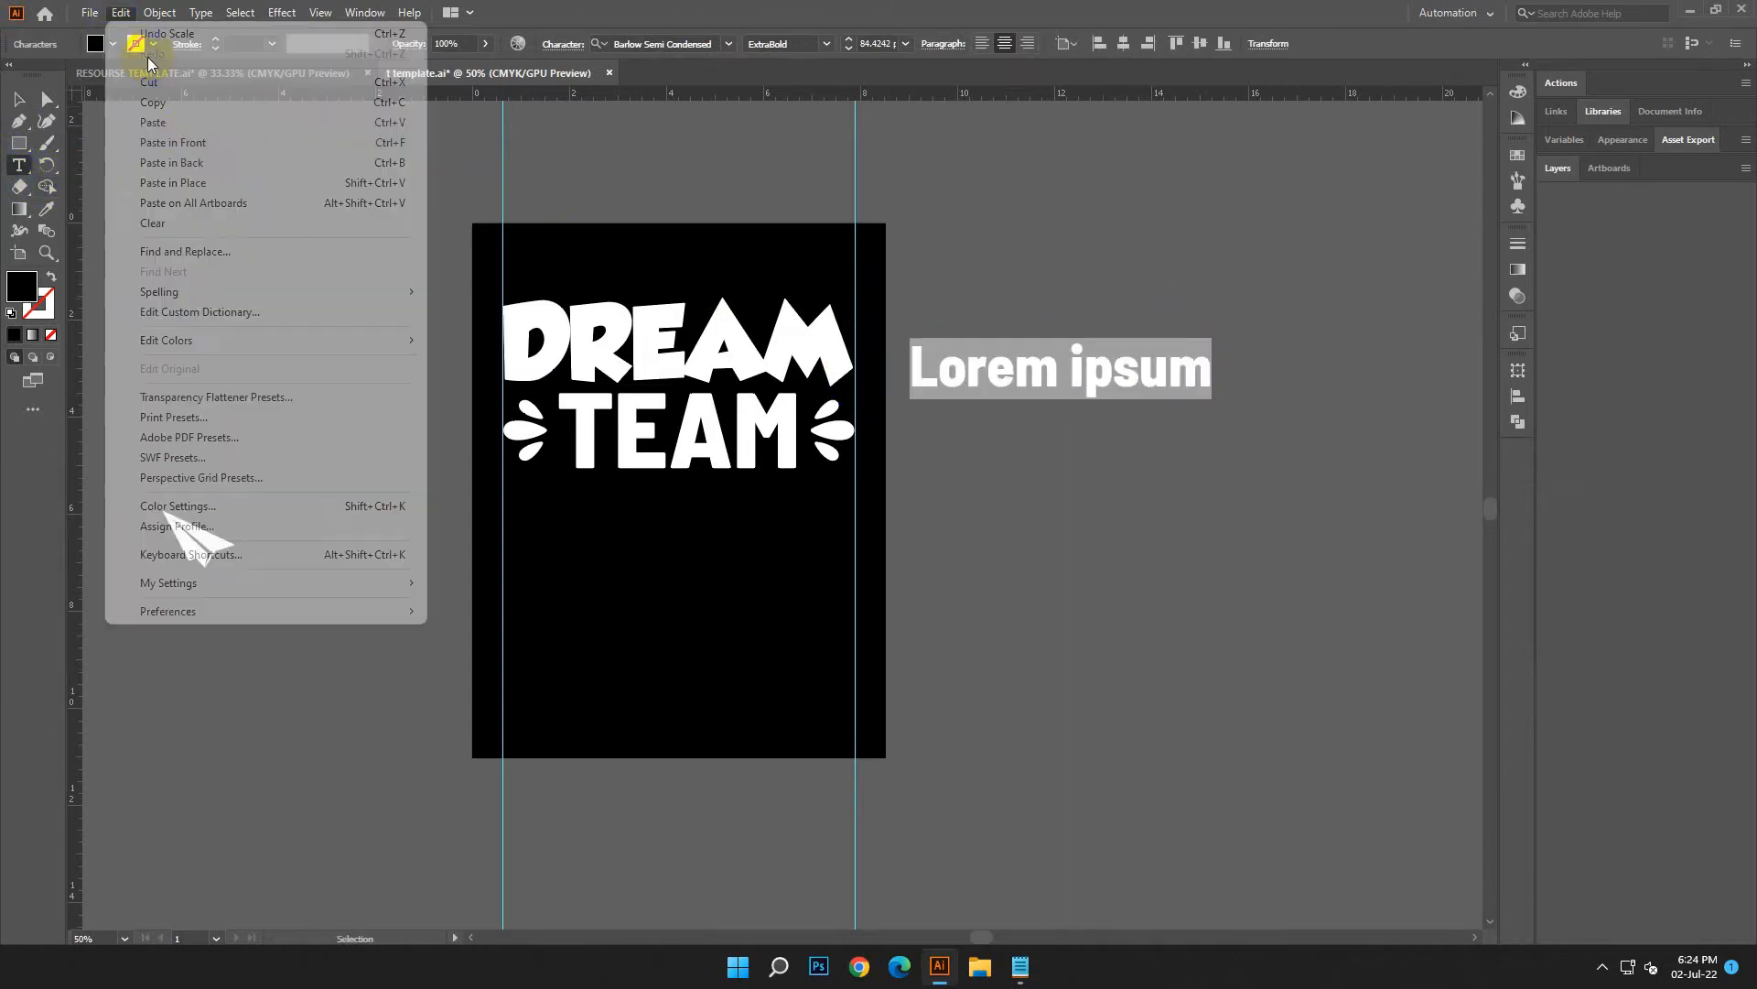
left_click(184, 124)
left_click(20, 104)
Duplicate DREAM into the empty area beside the artboard and fill the aka text with white.
left_click_drag(694, 352, 1147, 228)
left_click(1075, 396)
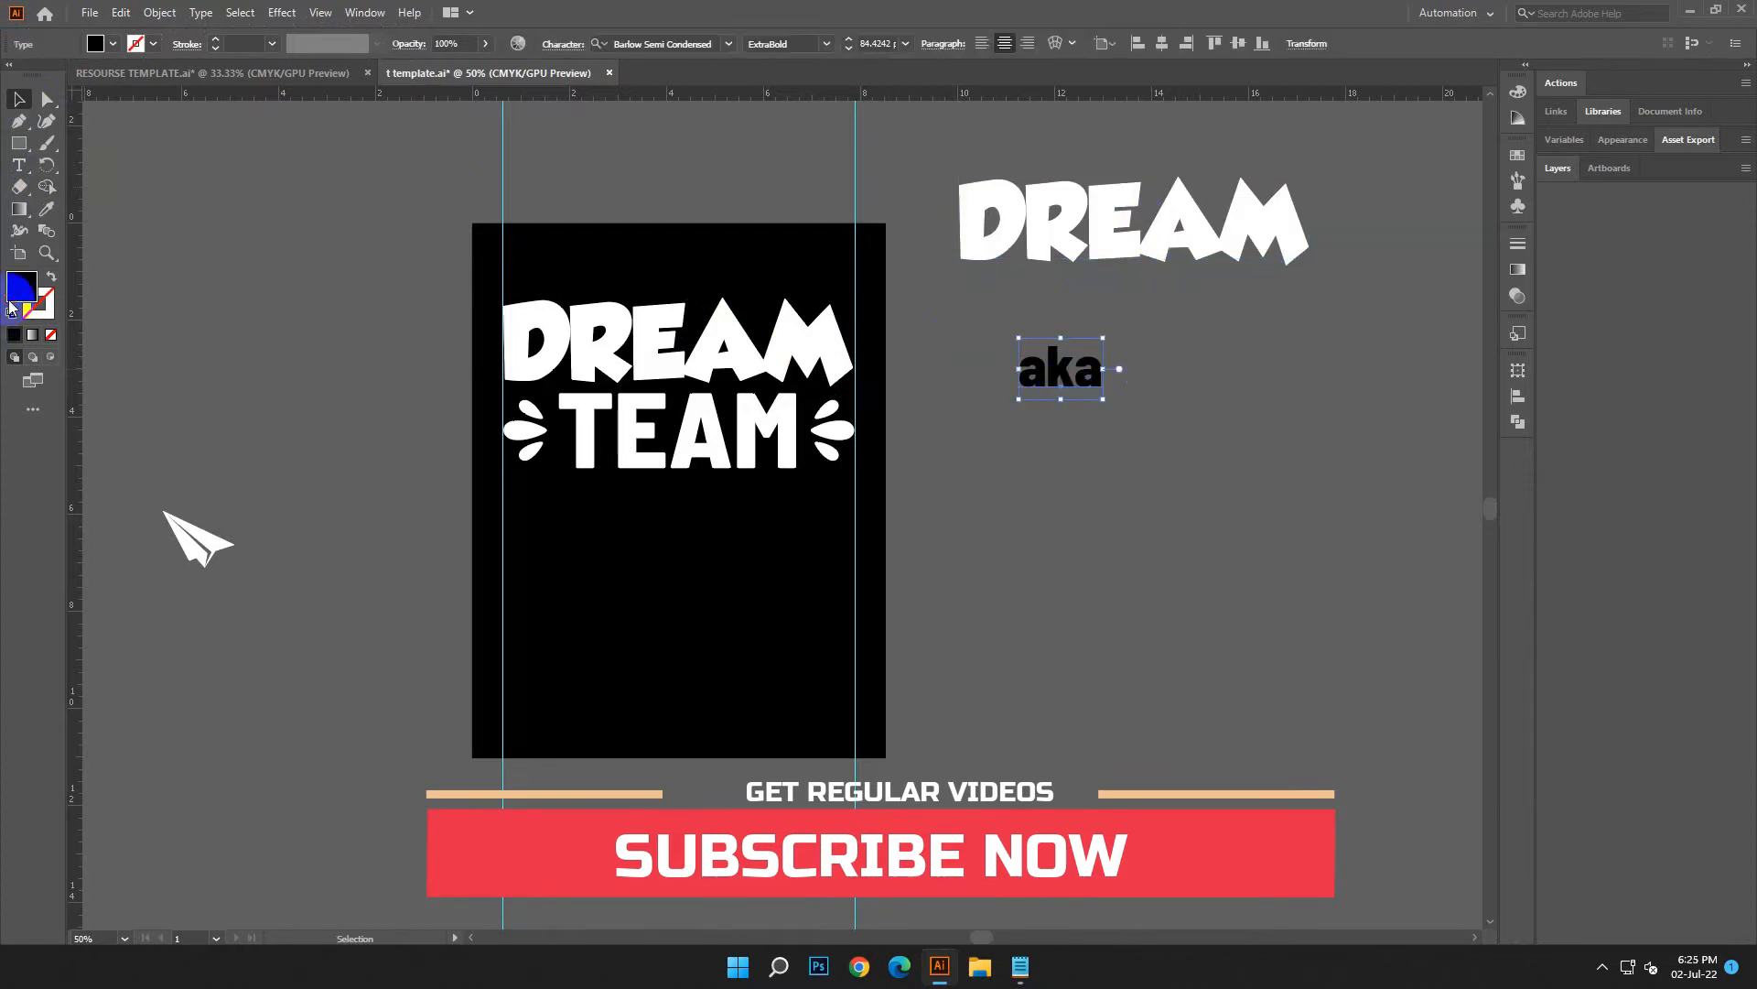
double_click(10, 303)
left_click(685, 383)
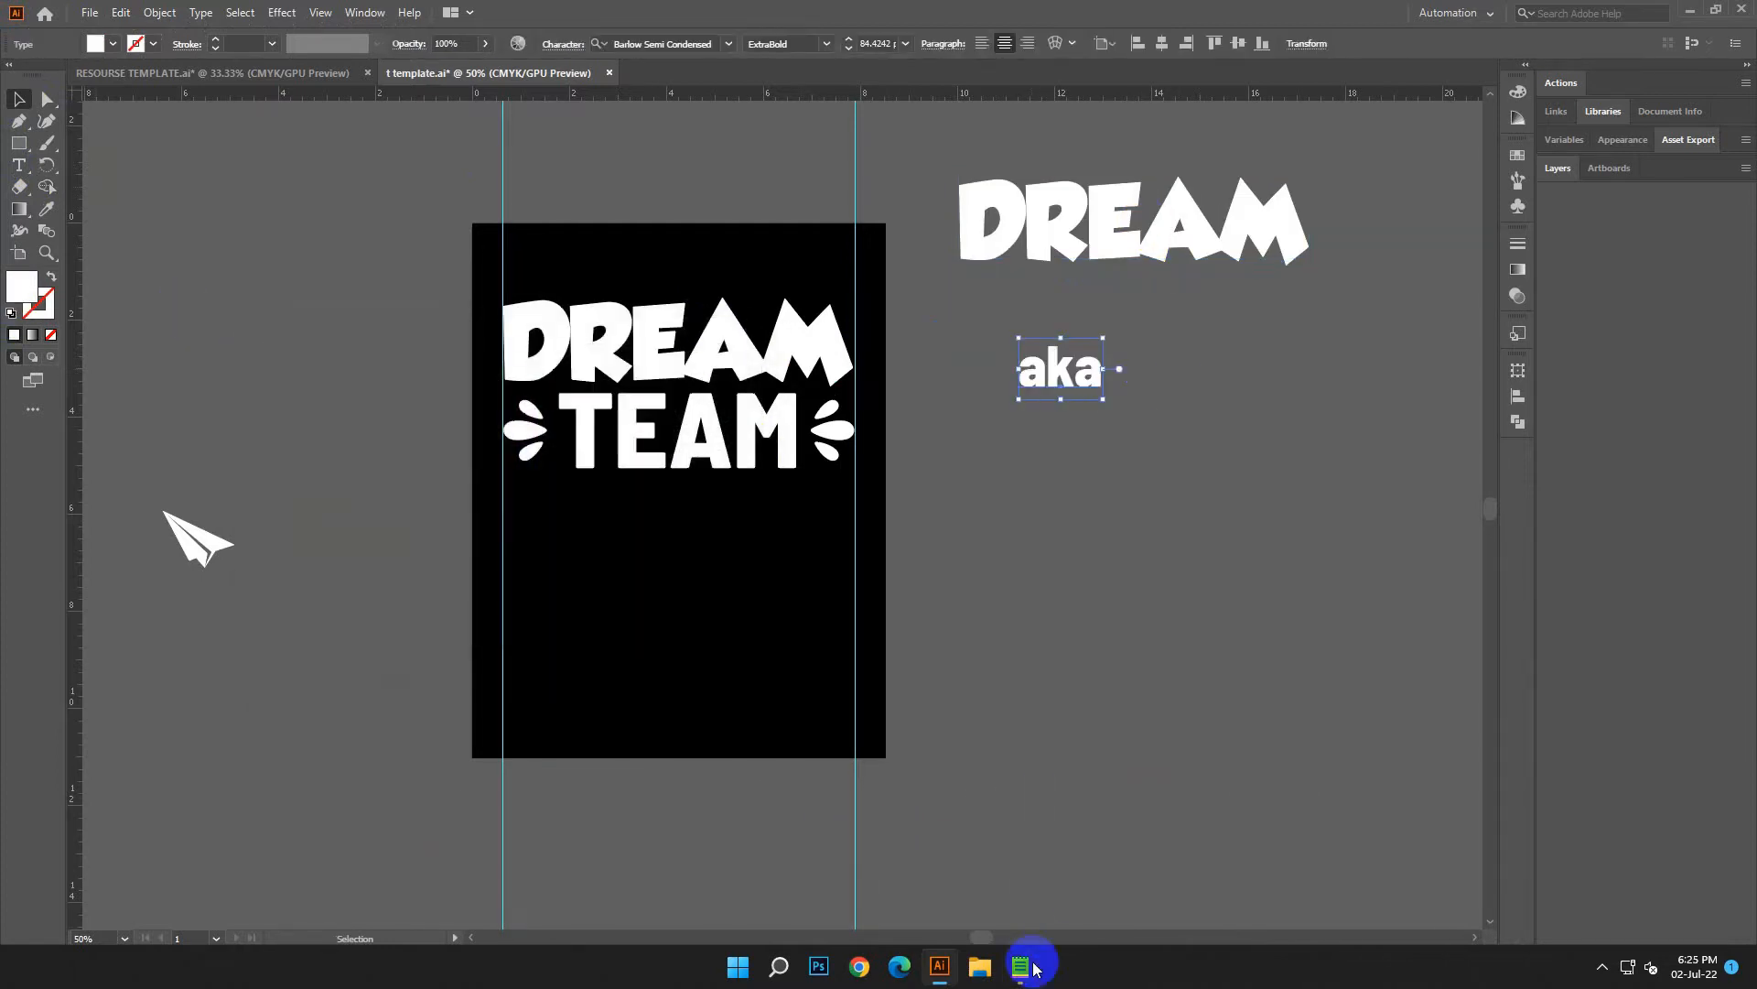
Copy the font name Ciscopic Regular from the Notepad notes and apply that font to the aka text.
left_click(1020, 966)
left_click_drag(1304, 842, 1115, 835)
right_click(1176, 833)
left_click(1231, 586)
left_click(1431, 467)
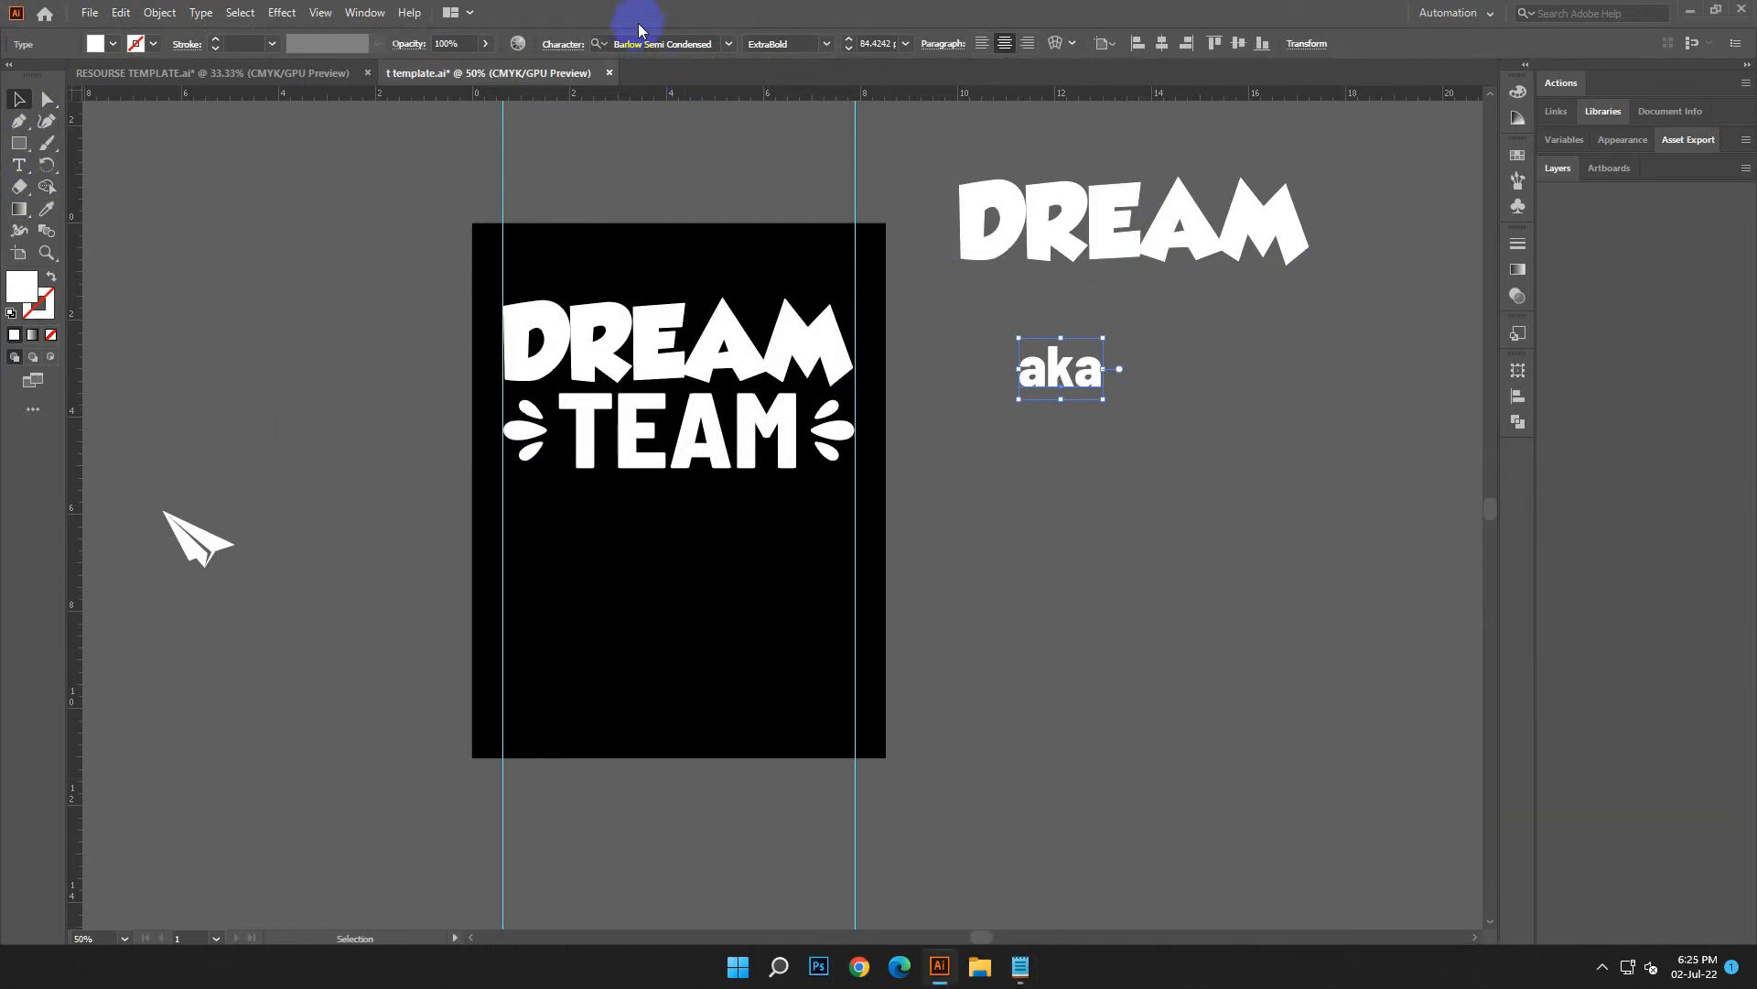
left_click(653, 43)
right_click(653, 43)
left_click(718, 120)
left_click(827, 167)
Place aka below TEAM at about 95 pt and centre it horizontally on the artboard.
left_click_drag(1062, 370, 736, 468)
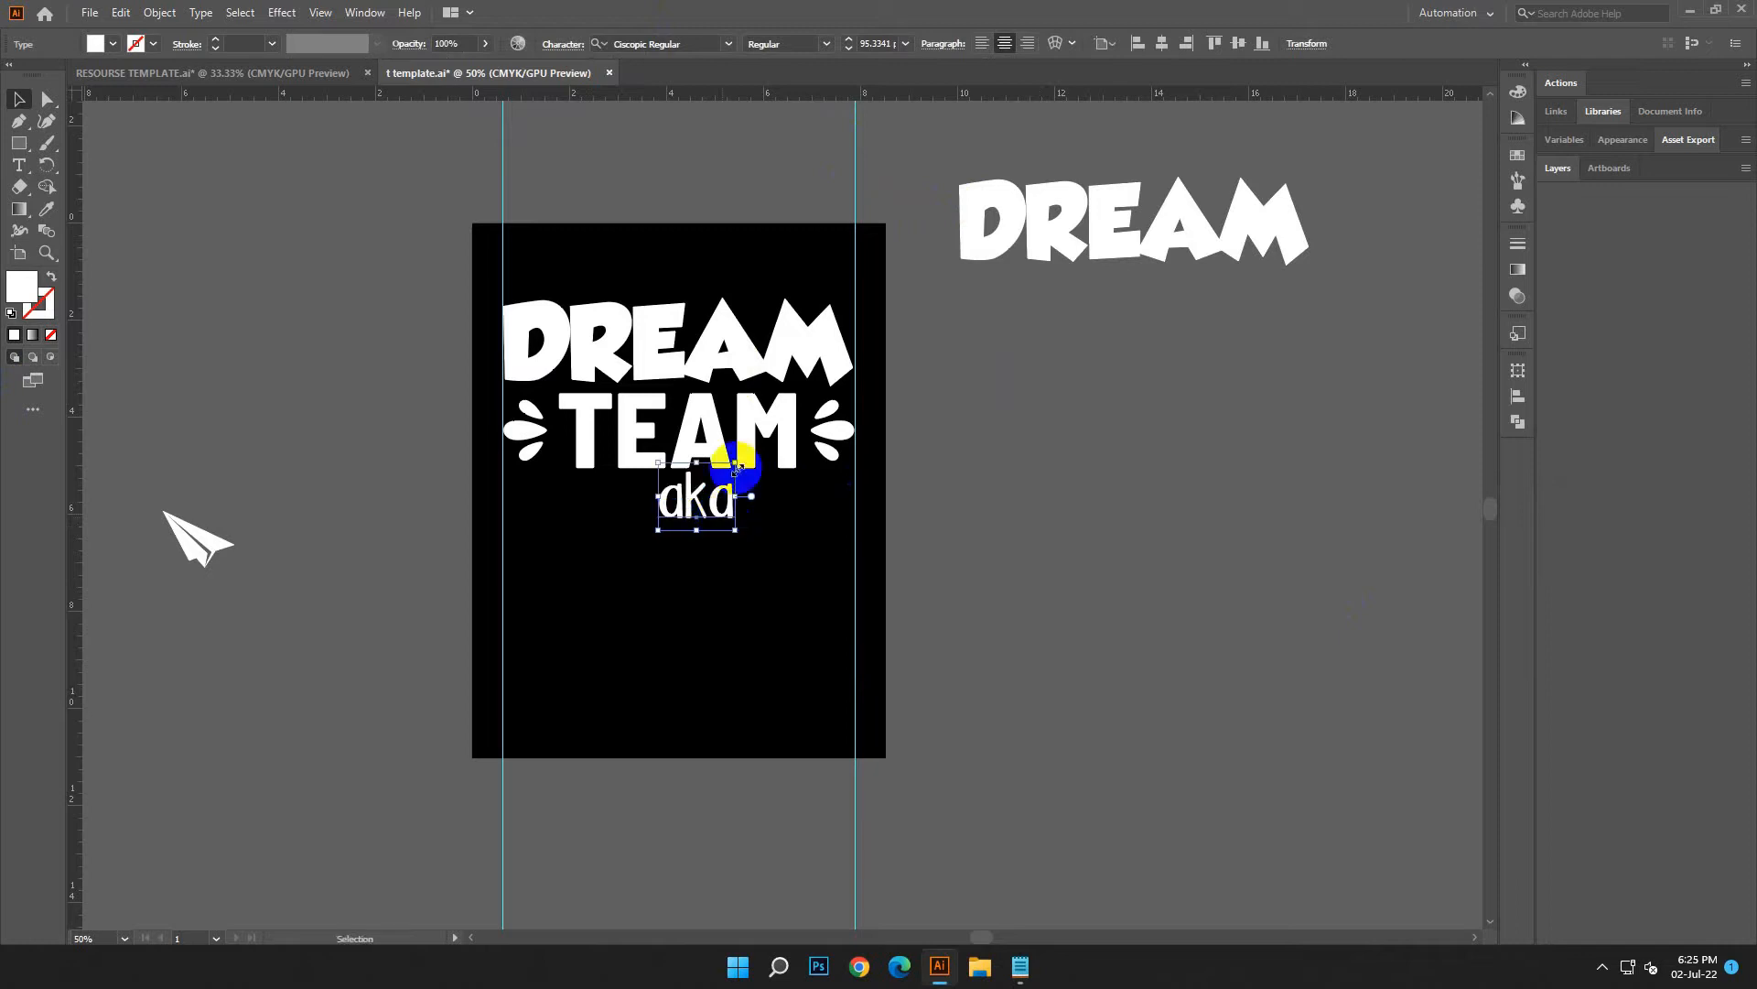
left_click(1157, 45)
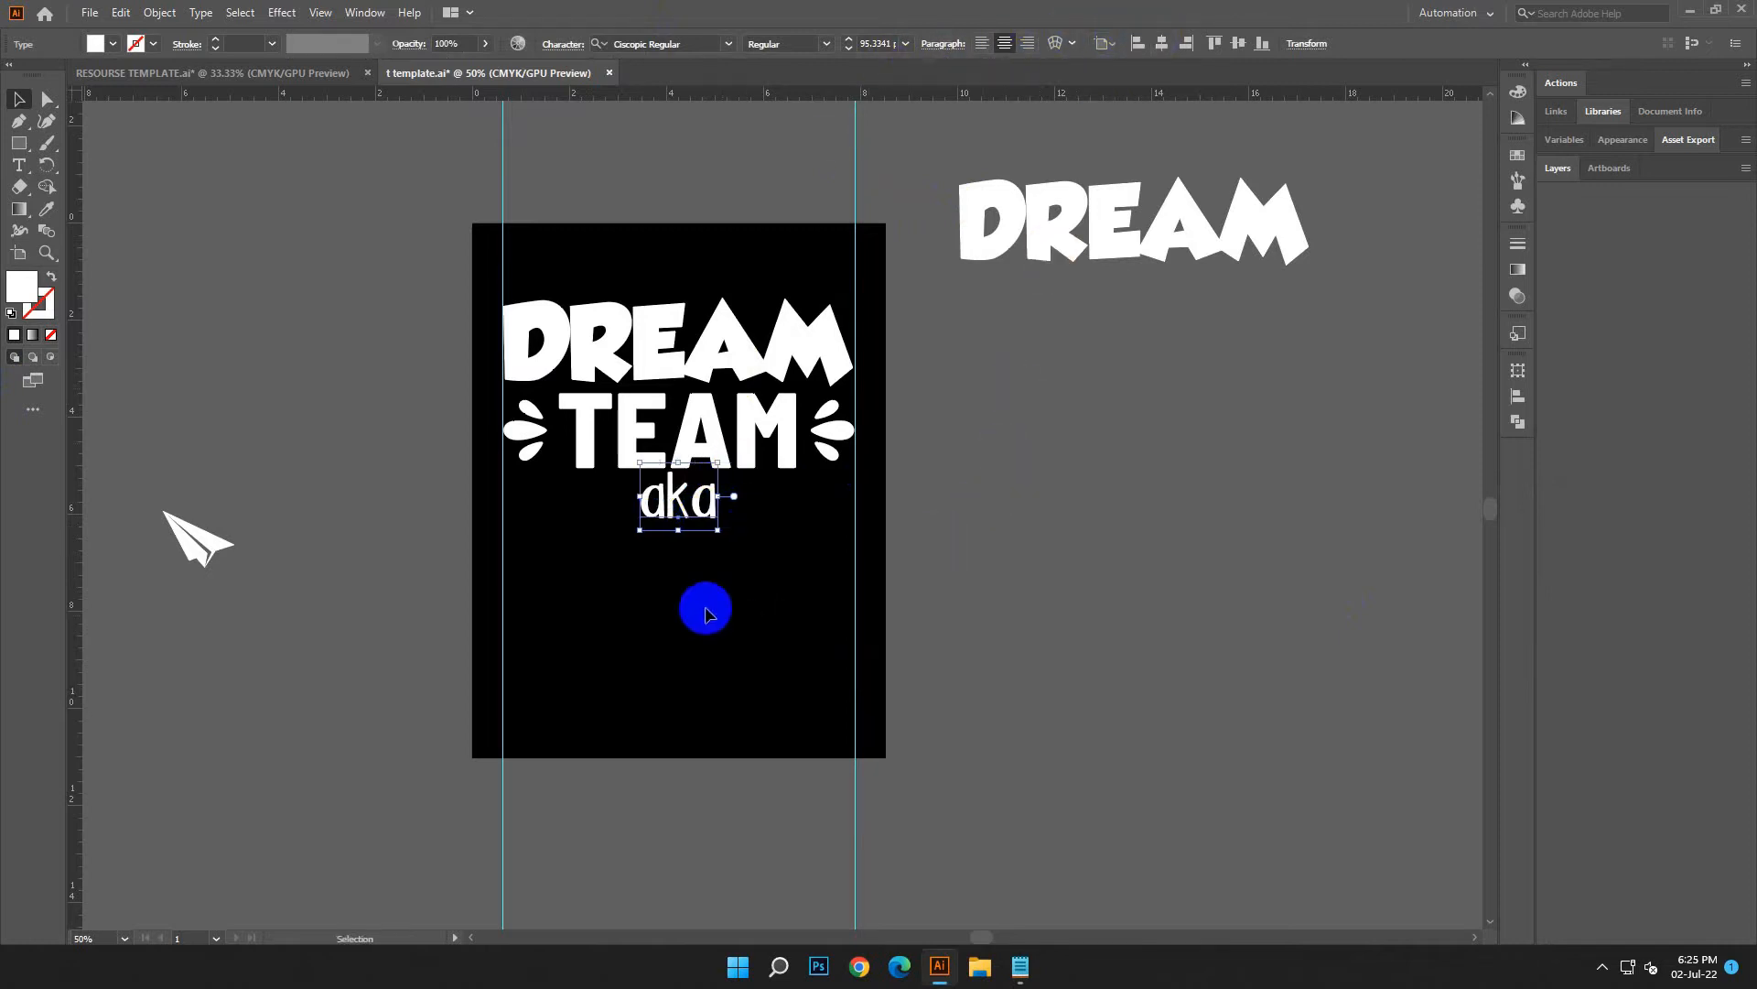
Place the paper plane at the outer side of aka by the first guide and add a mirrored copy on the opposite side.
left_click(697, 659)
mouse_move(631, 531)
left_mouse_down()
mouse_move(572, 552)
mouse_move(565, 499)
mouse_move(625, 551)
left_mouse_up()
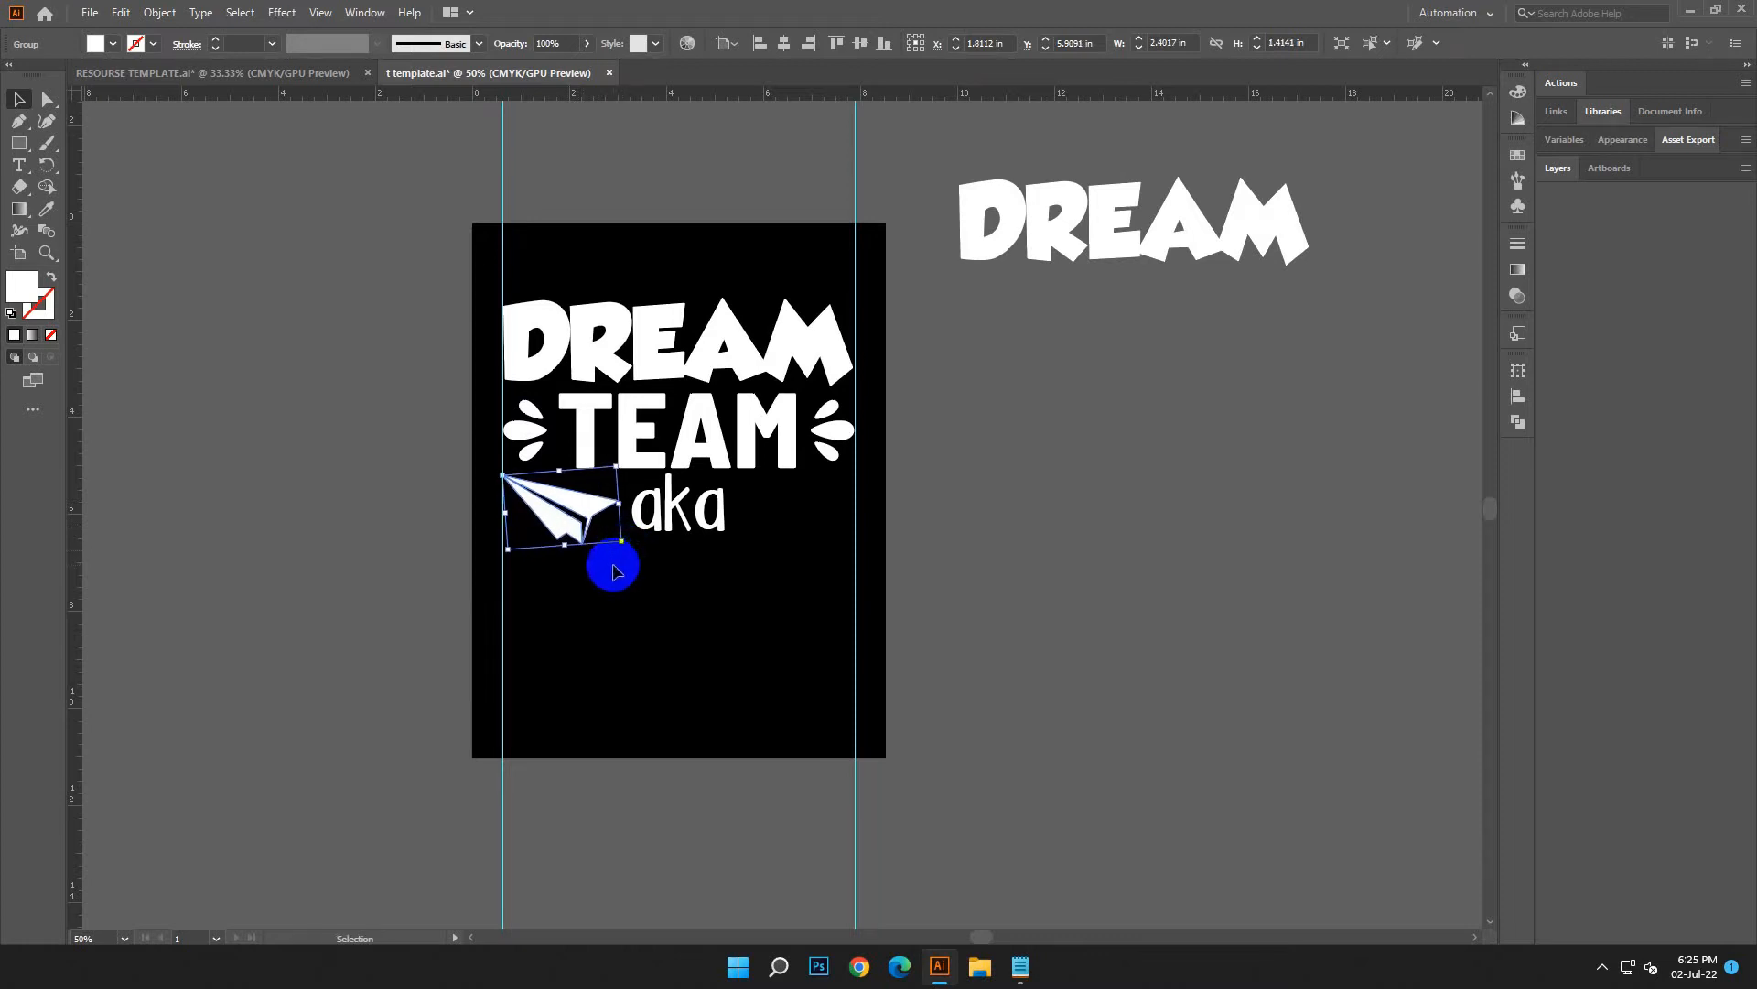
right_click(613, 573)
mouse_move(659, 809)
left_click(860, 848)
key("alt+c")
left_click_drag(549, 538, 782, 528)
left_click(678, 547)
left_click(753, 638)
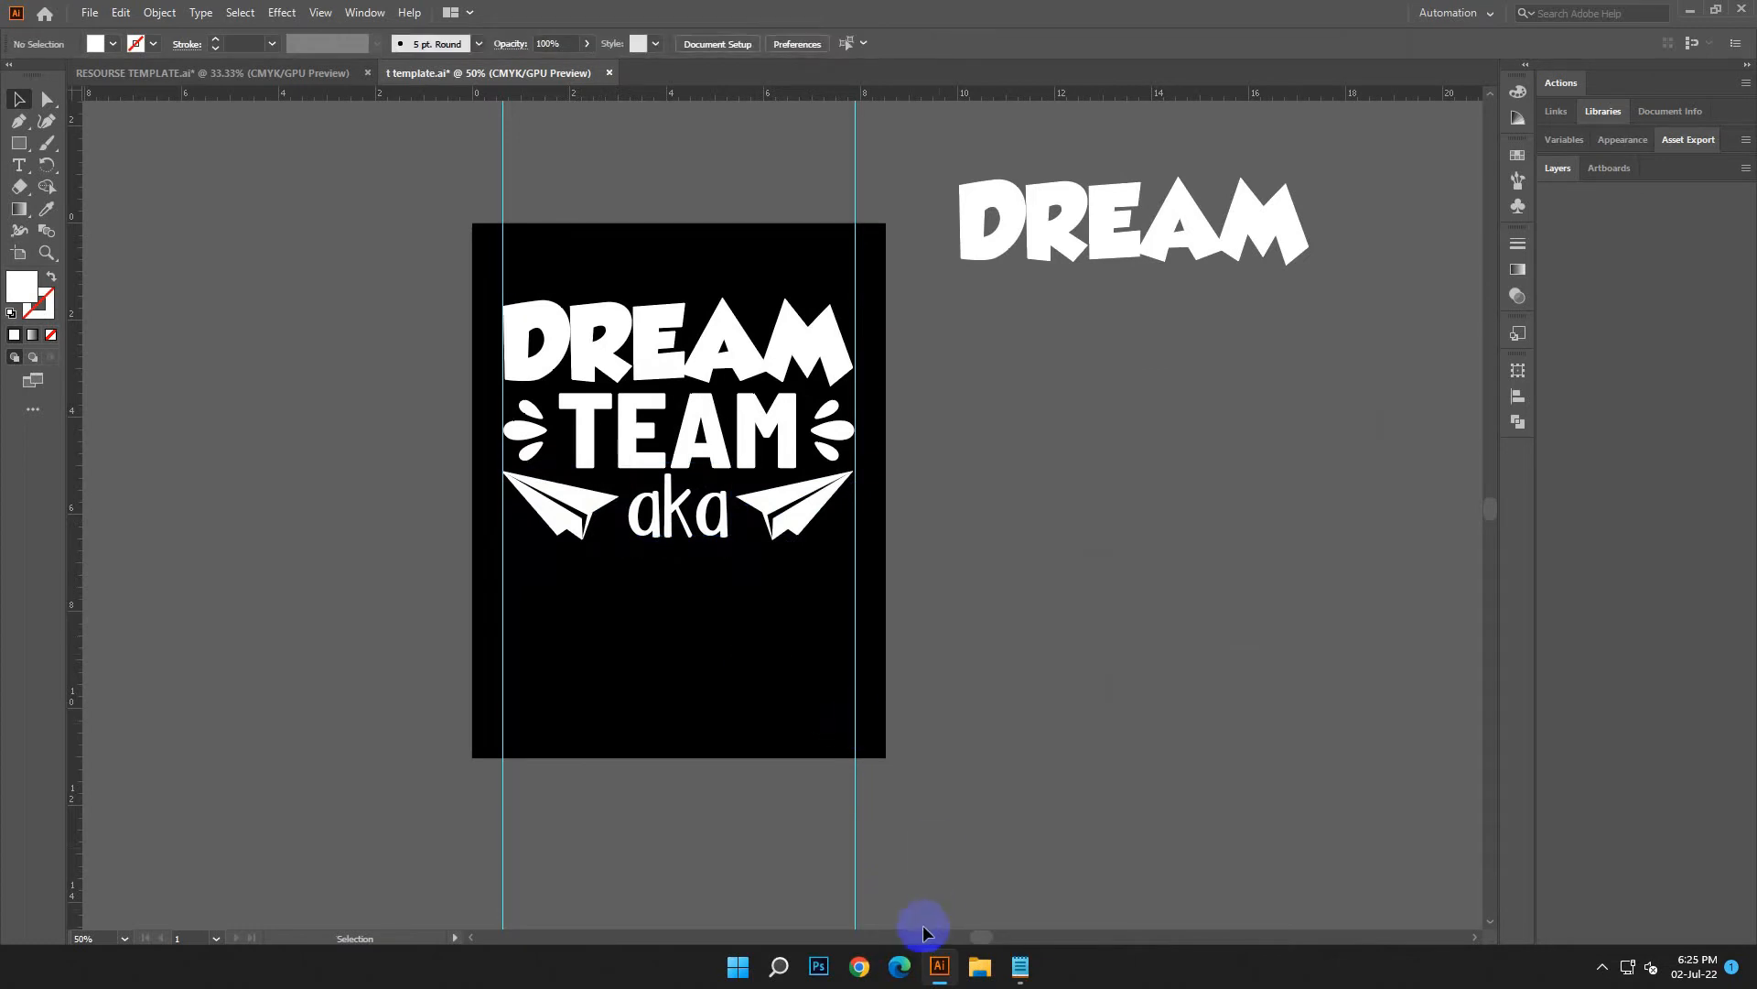
Copy the text 4th GRADE from the Notepad notes.
left_click(1032, 970)
left_click(1349, 871)
double_click(1238, 691)
left_click_drag(1242, 663, 1132, 660)
right_click(1182, 662)
left_click(1222, 397)
Duplicate aka below itself and replace the copy's text with the copied 4th GRADE.
left_click(706, 589)
left_click_drag(686, 530, 700, 621)
left_click(20, 166)
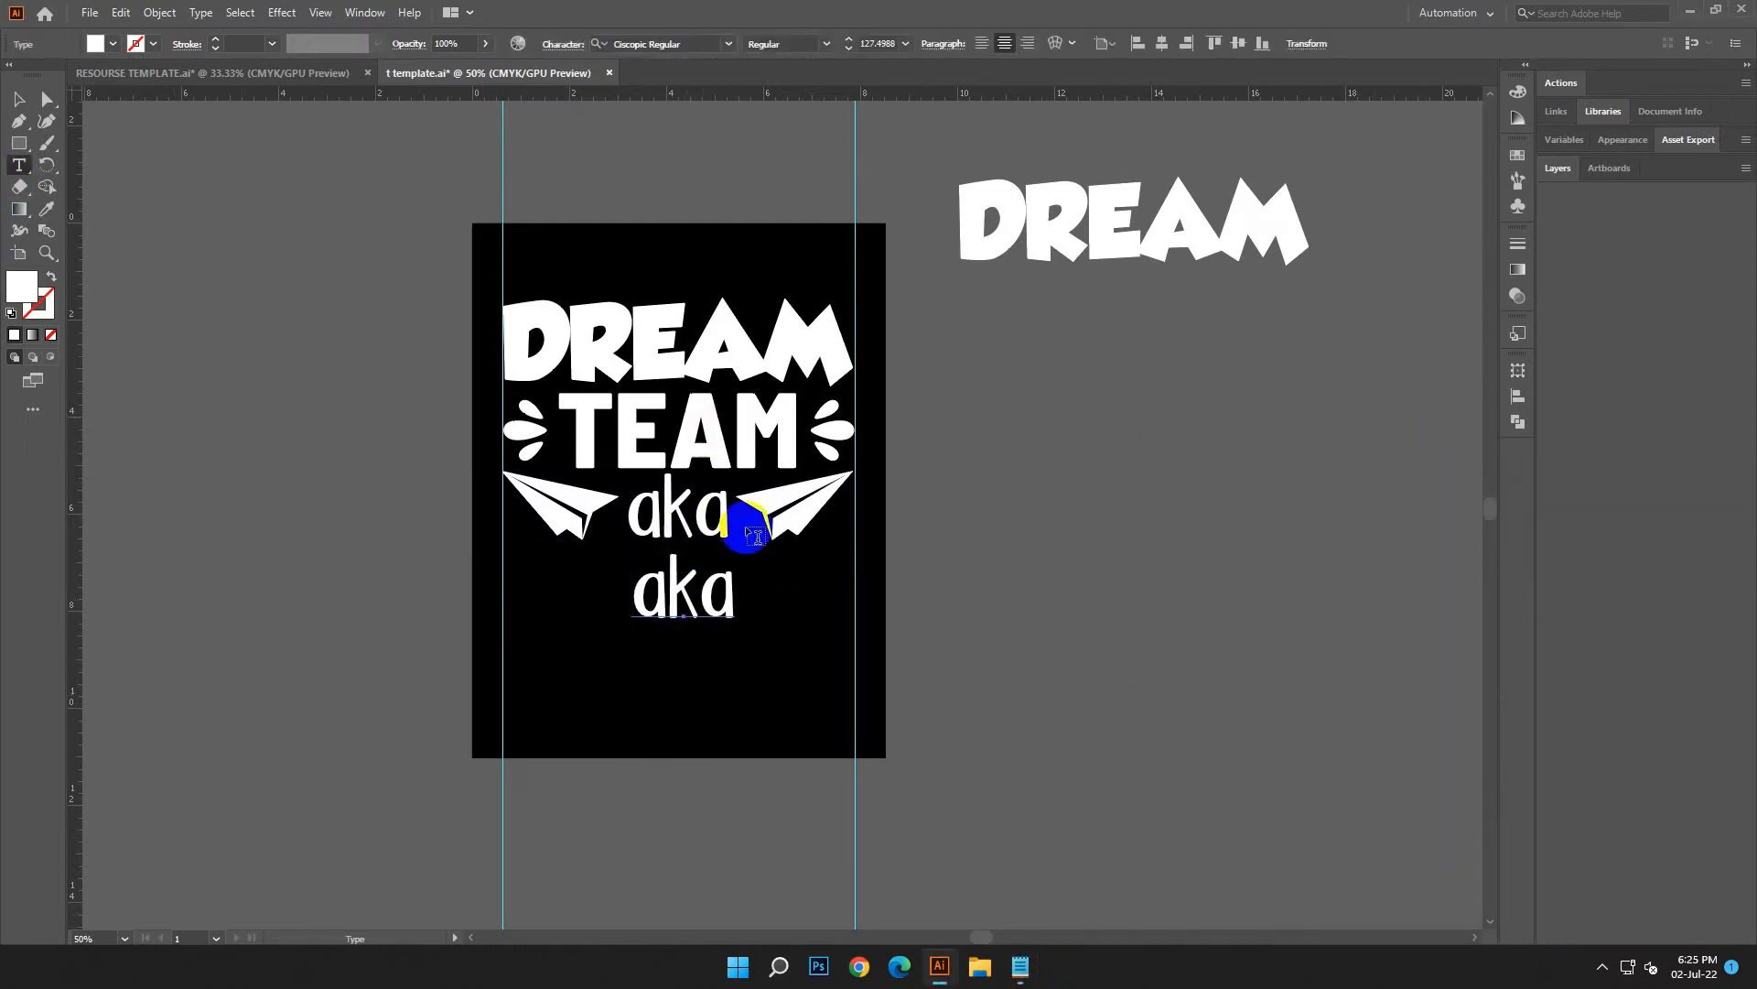
double_click(728, 587)
left_click(121, 13)
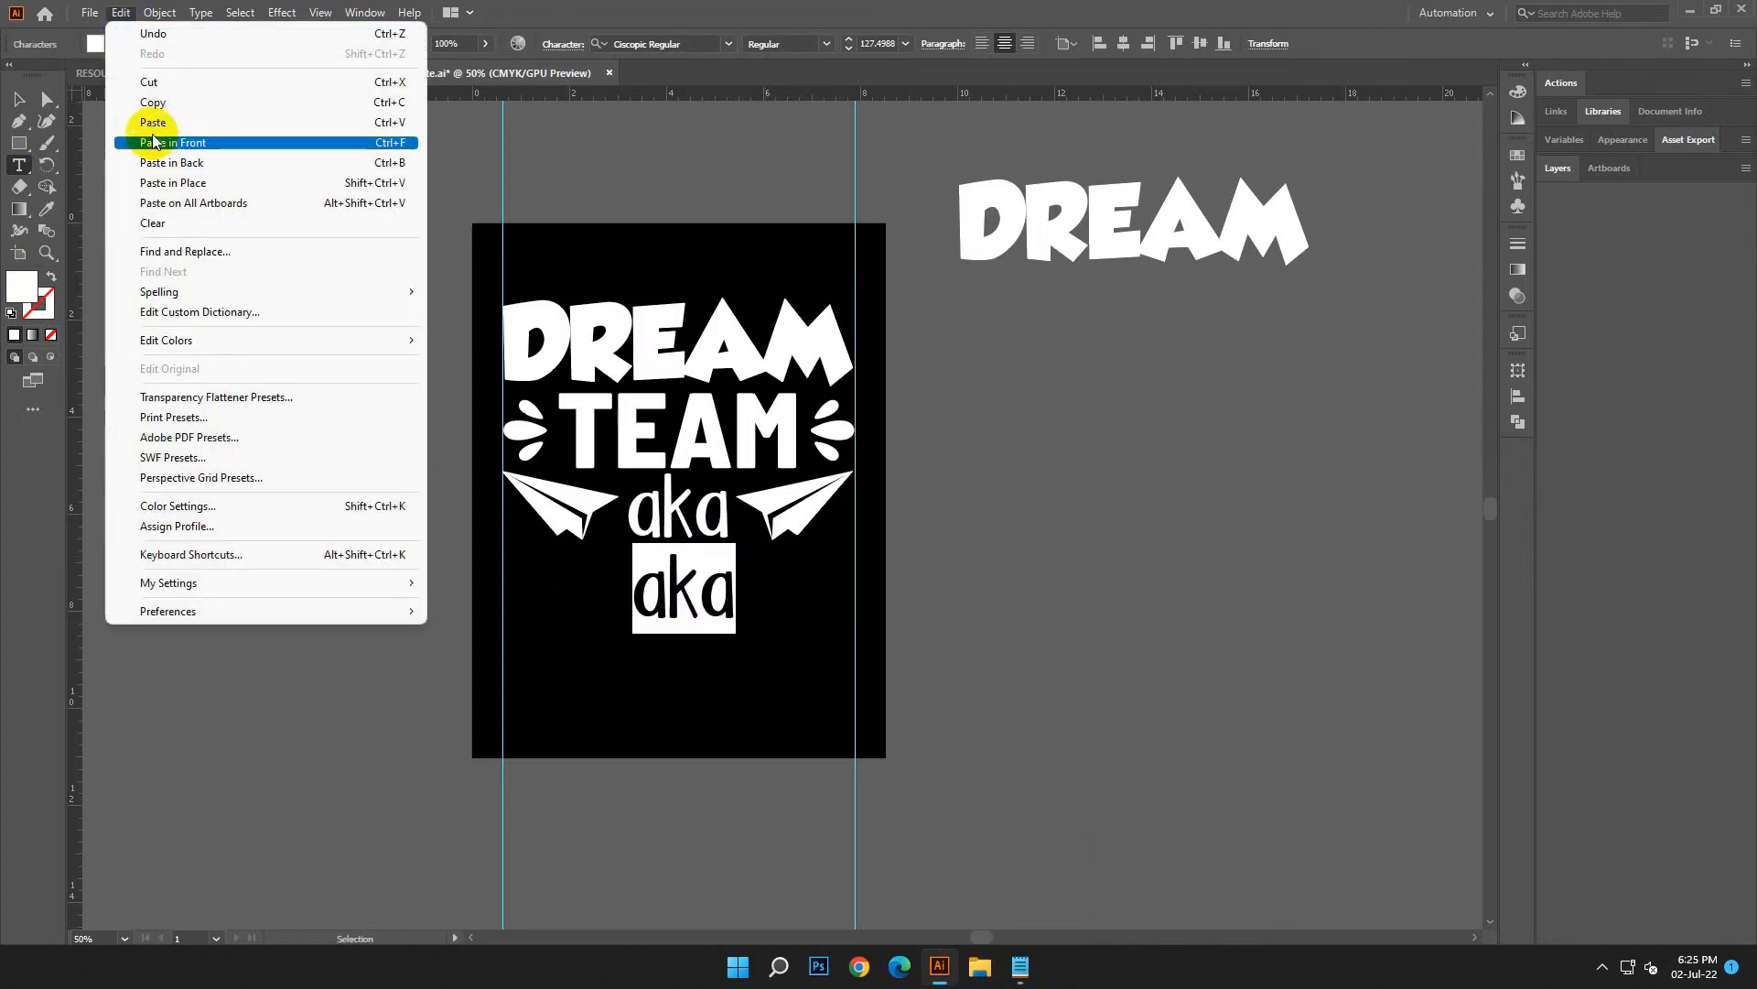
left_click(157, 123)
left_click(620, 550)
left_click(20, 98)
left_click(486, 683)
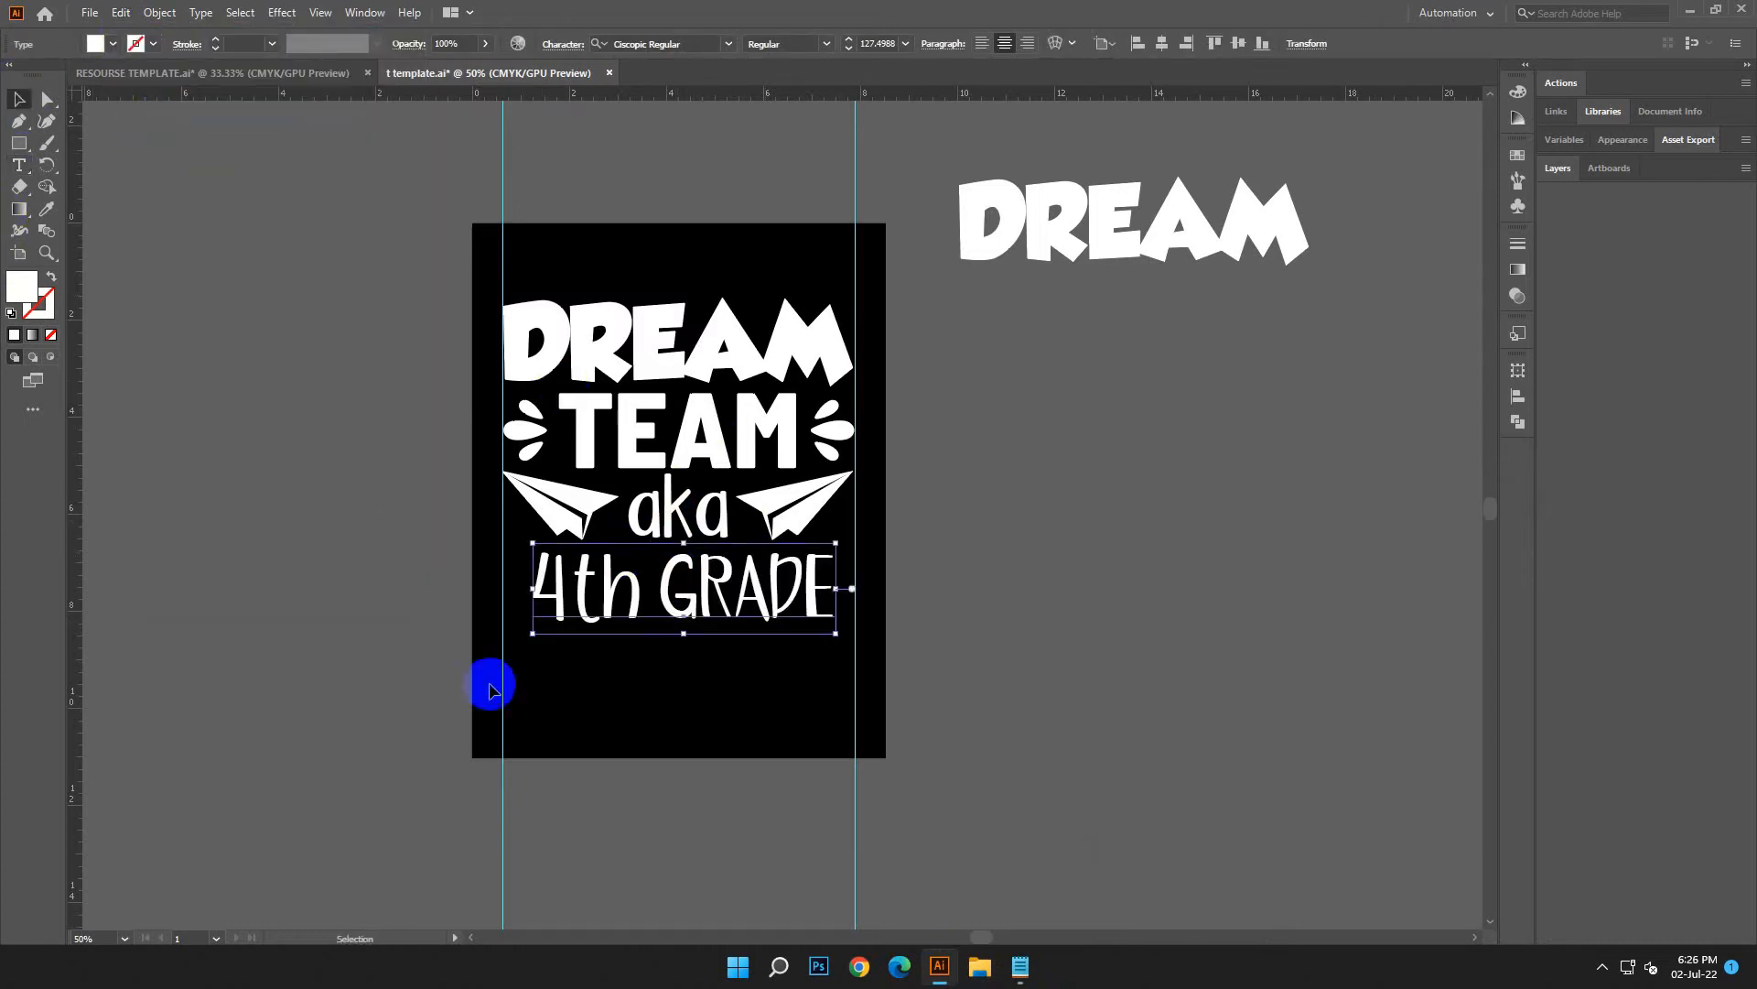
Align 4th GRADE with the first guide and enlarge it to span the width between both guides.
mouse_move(667, 596)
left_mouse_down()
mouse_move(607, 616)
mouse_move(650, 605)
left_mouse_up()
left_click_drag(809, 589, 828, 589)
left_click_drag(828, 632, 851, 639)
left_click(927, 644)
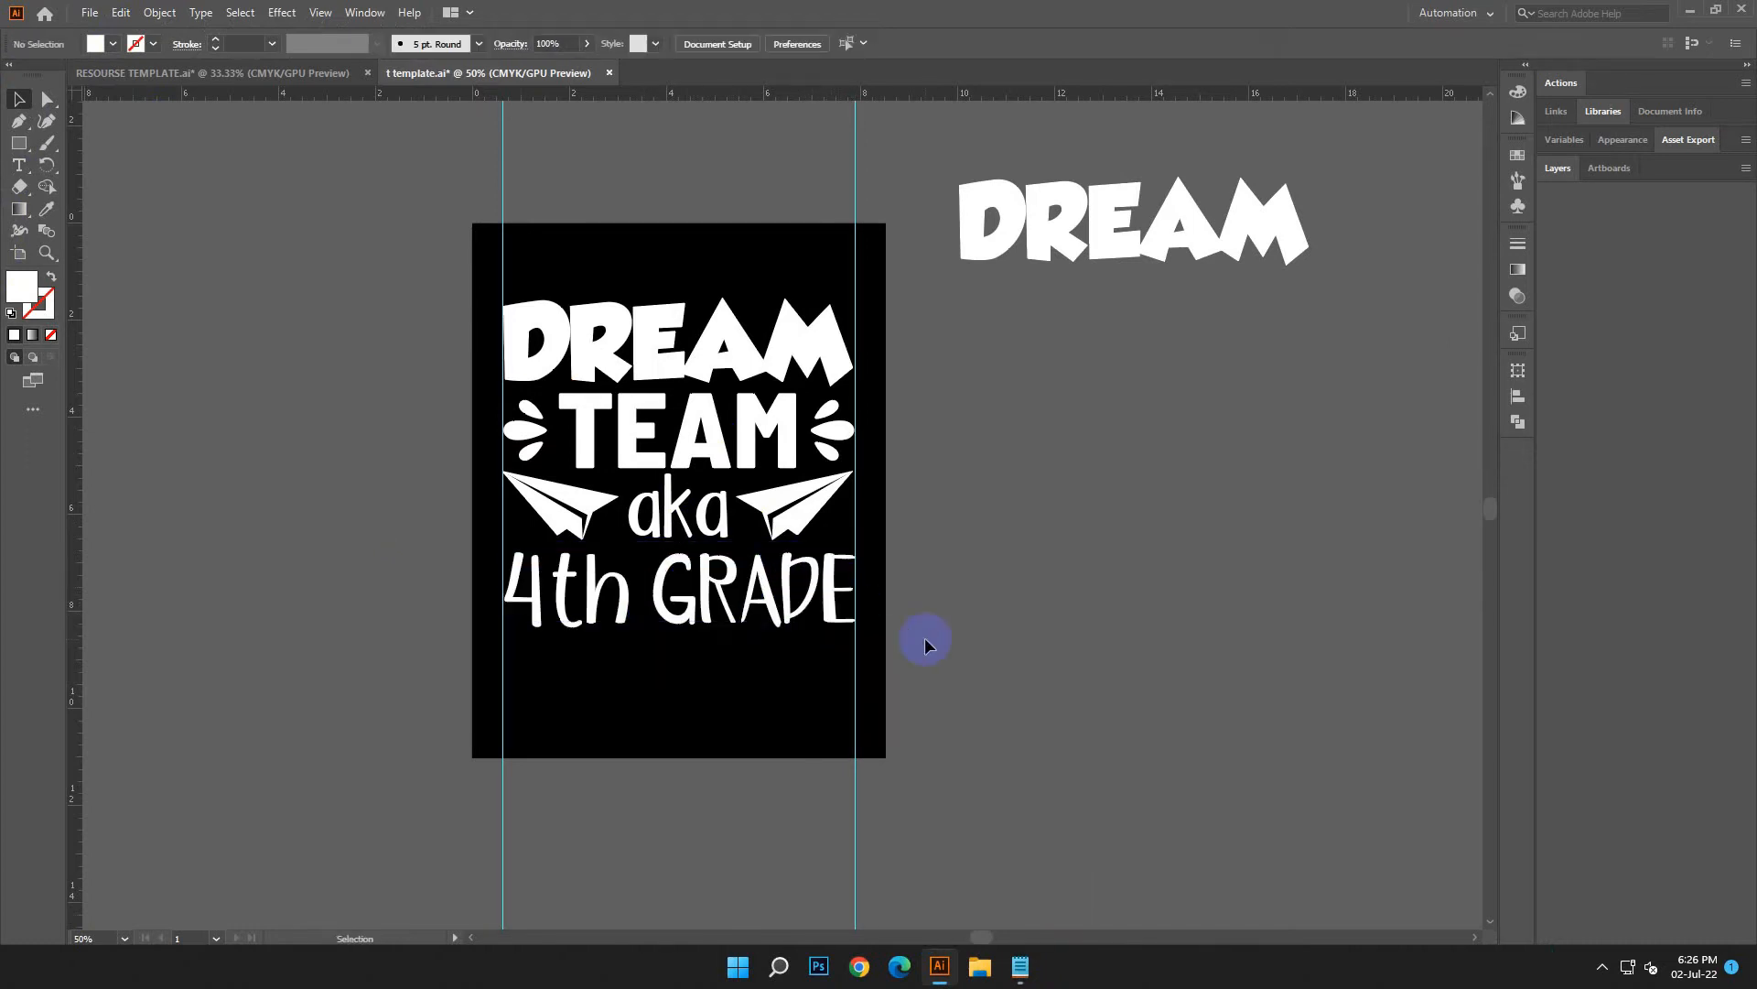
Copy the word TEACHER from the Notepad notes.
left_click(1017, 961)
left_click(1181, 693)
right_click(1167, 705)
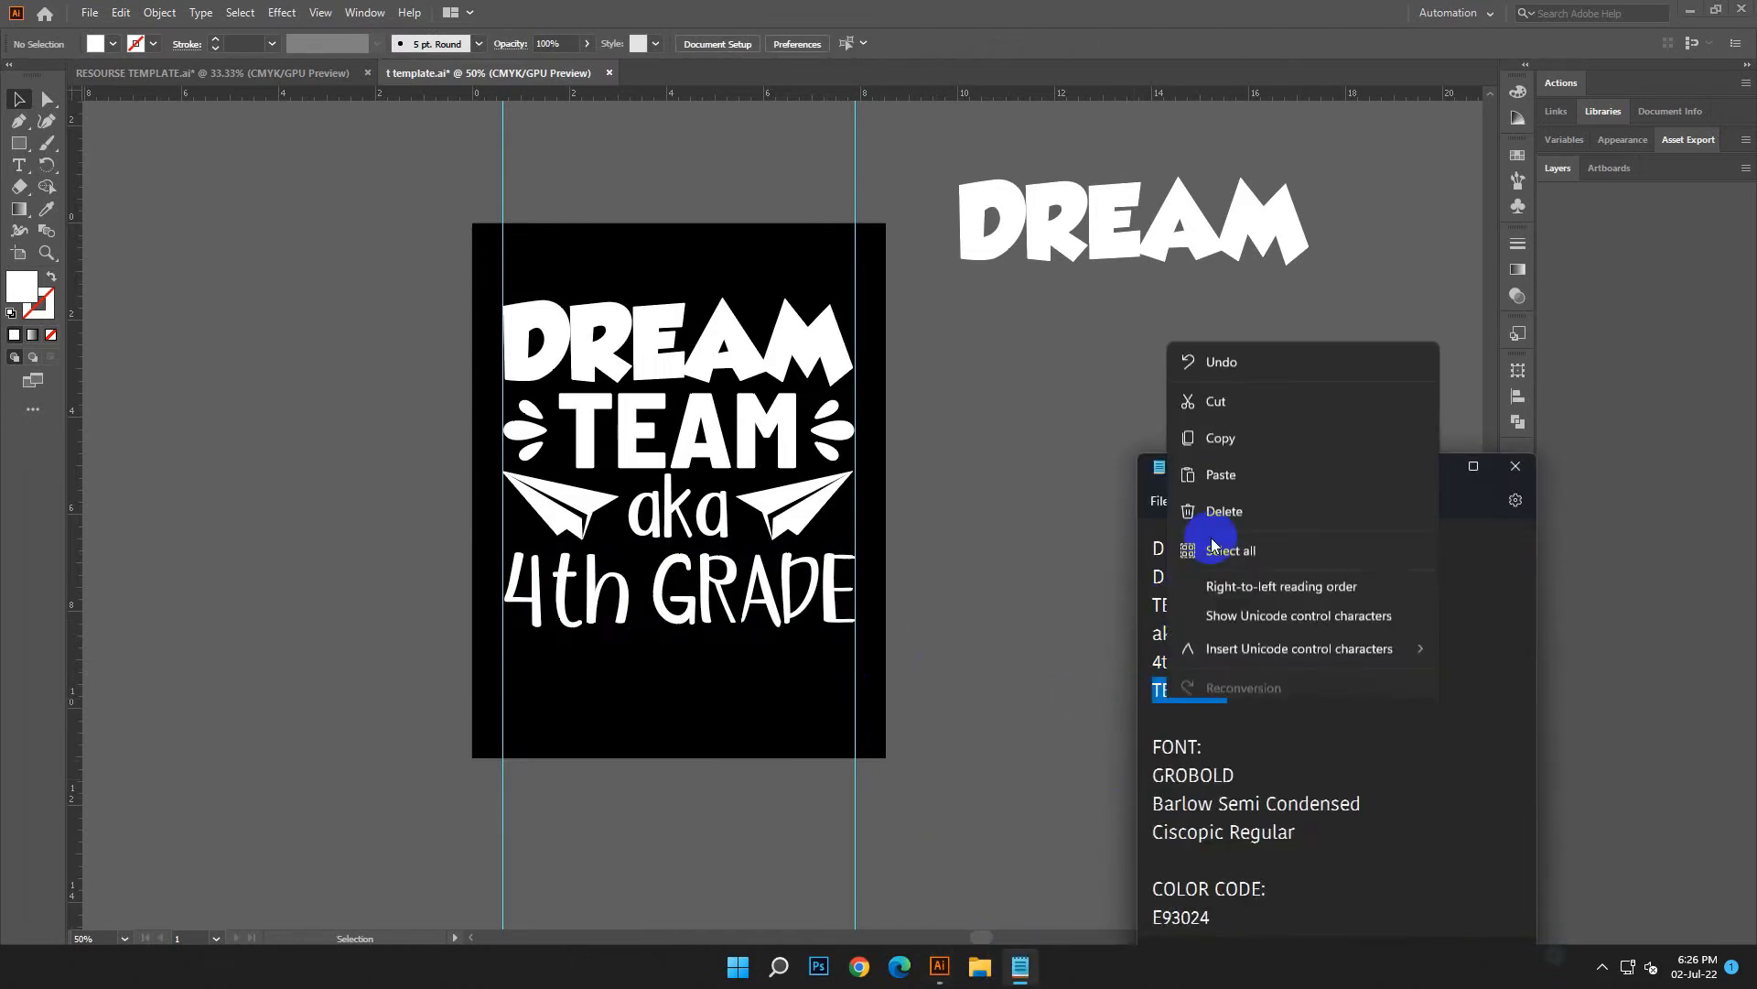
left_click(1210, 425)
left_click(1433, 466)
Add a text object beside the artboard and replace its placeholder with the copied word TEACHER.
left_click(19, 164)
left_click(216, 196)
key("ctrl+v")
left_click_drag(233, 207, 198, 221)
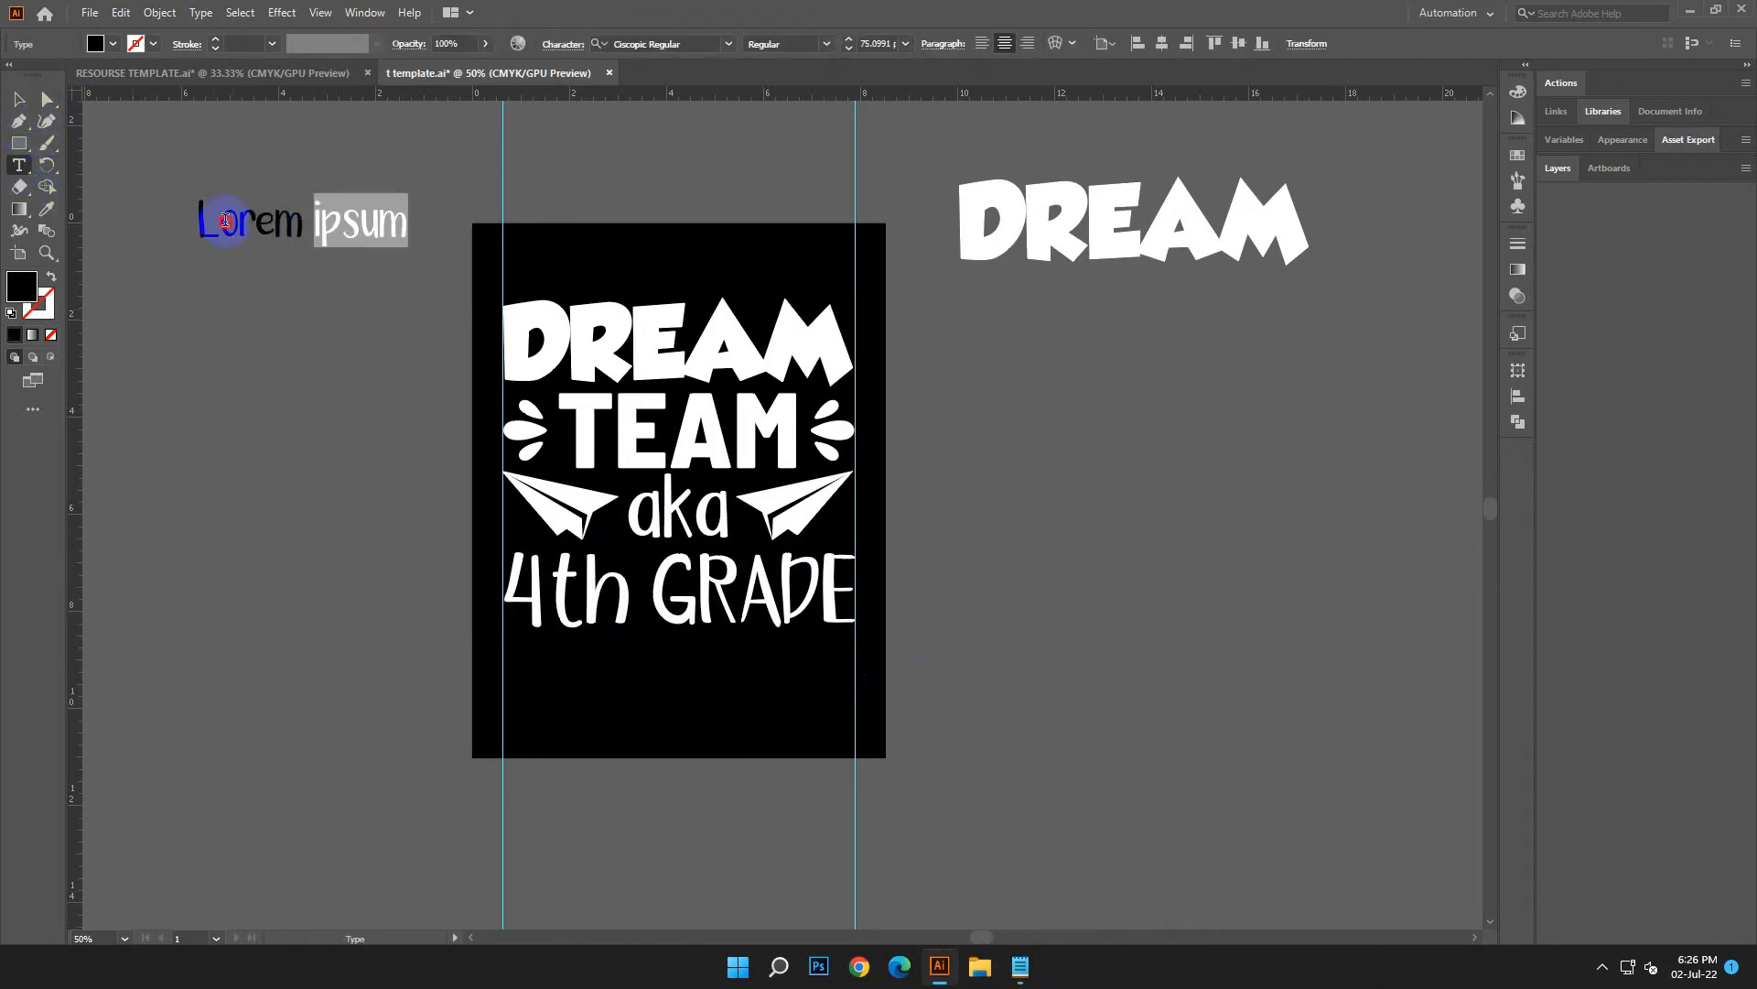
left_click(122, 13)
left_click(138, 117)
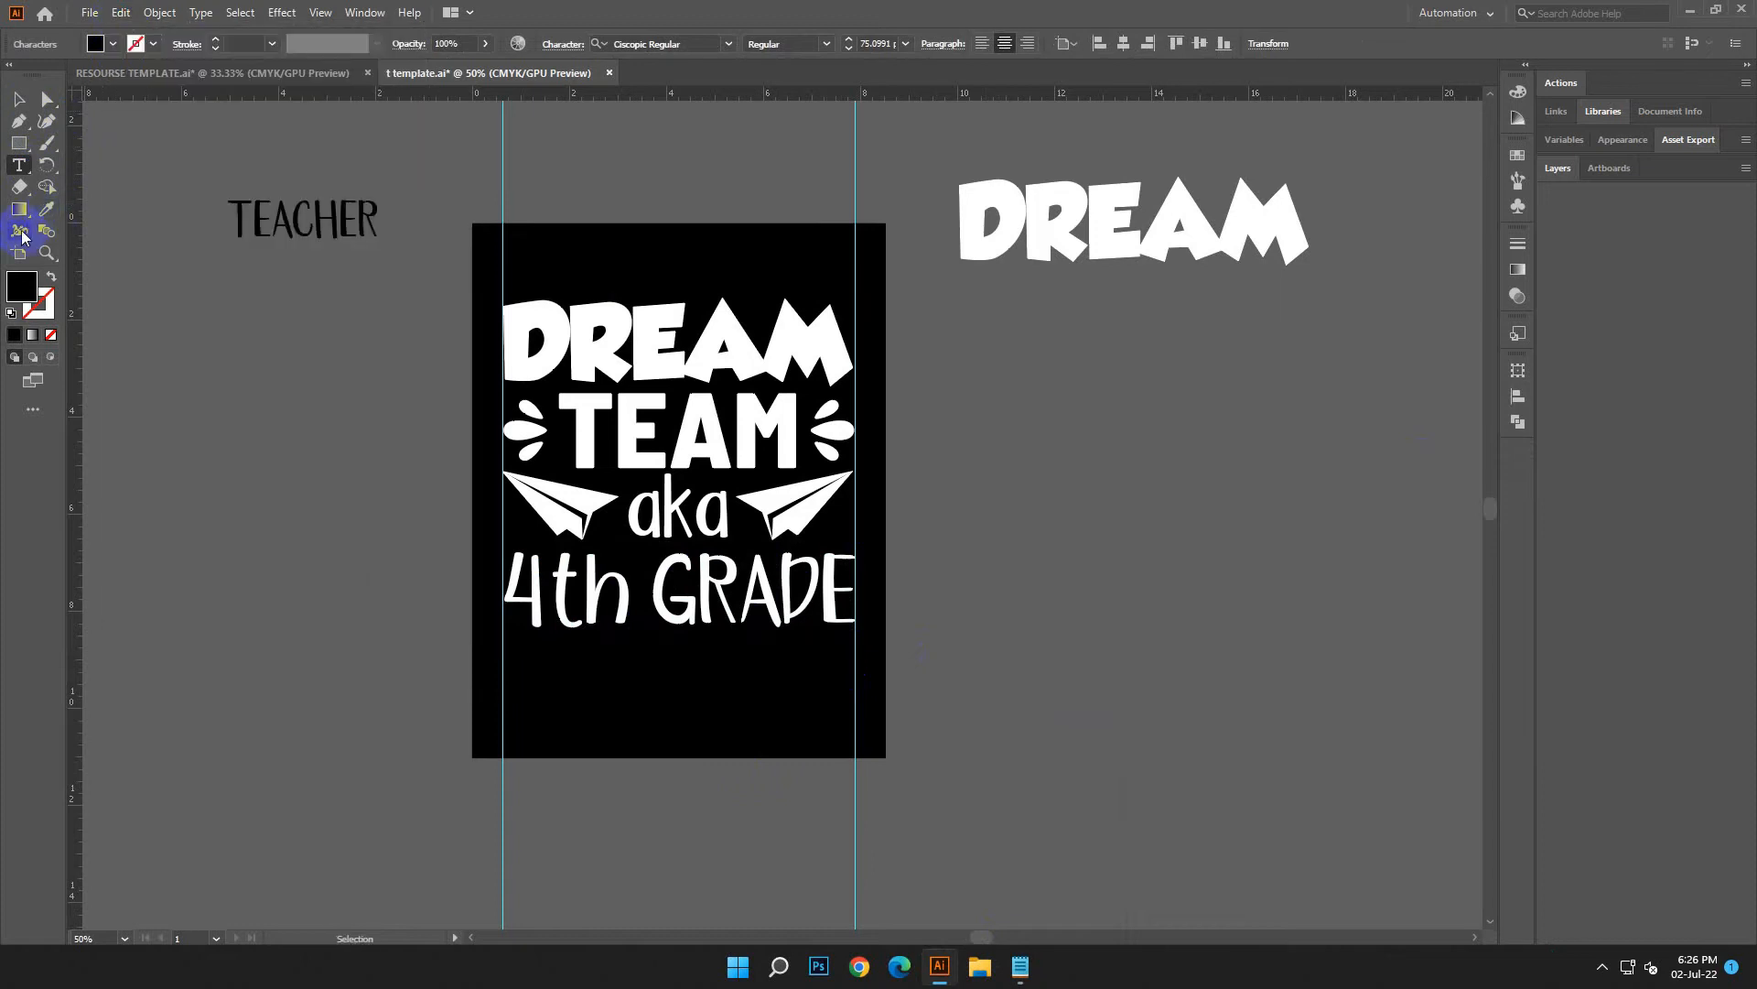
Match TEACHER to the white GROBOLD style of the spare DREAM text with the Eyedropper.
left_click(1187, 233)
key("Escape")
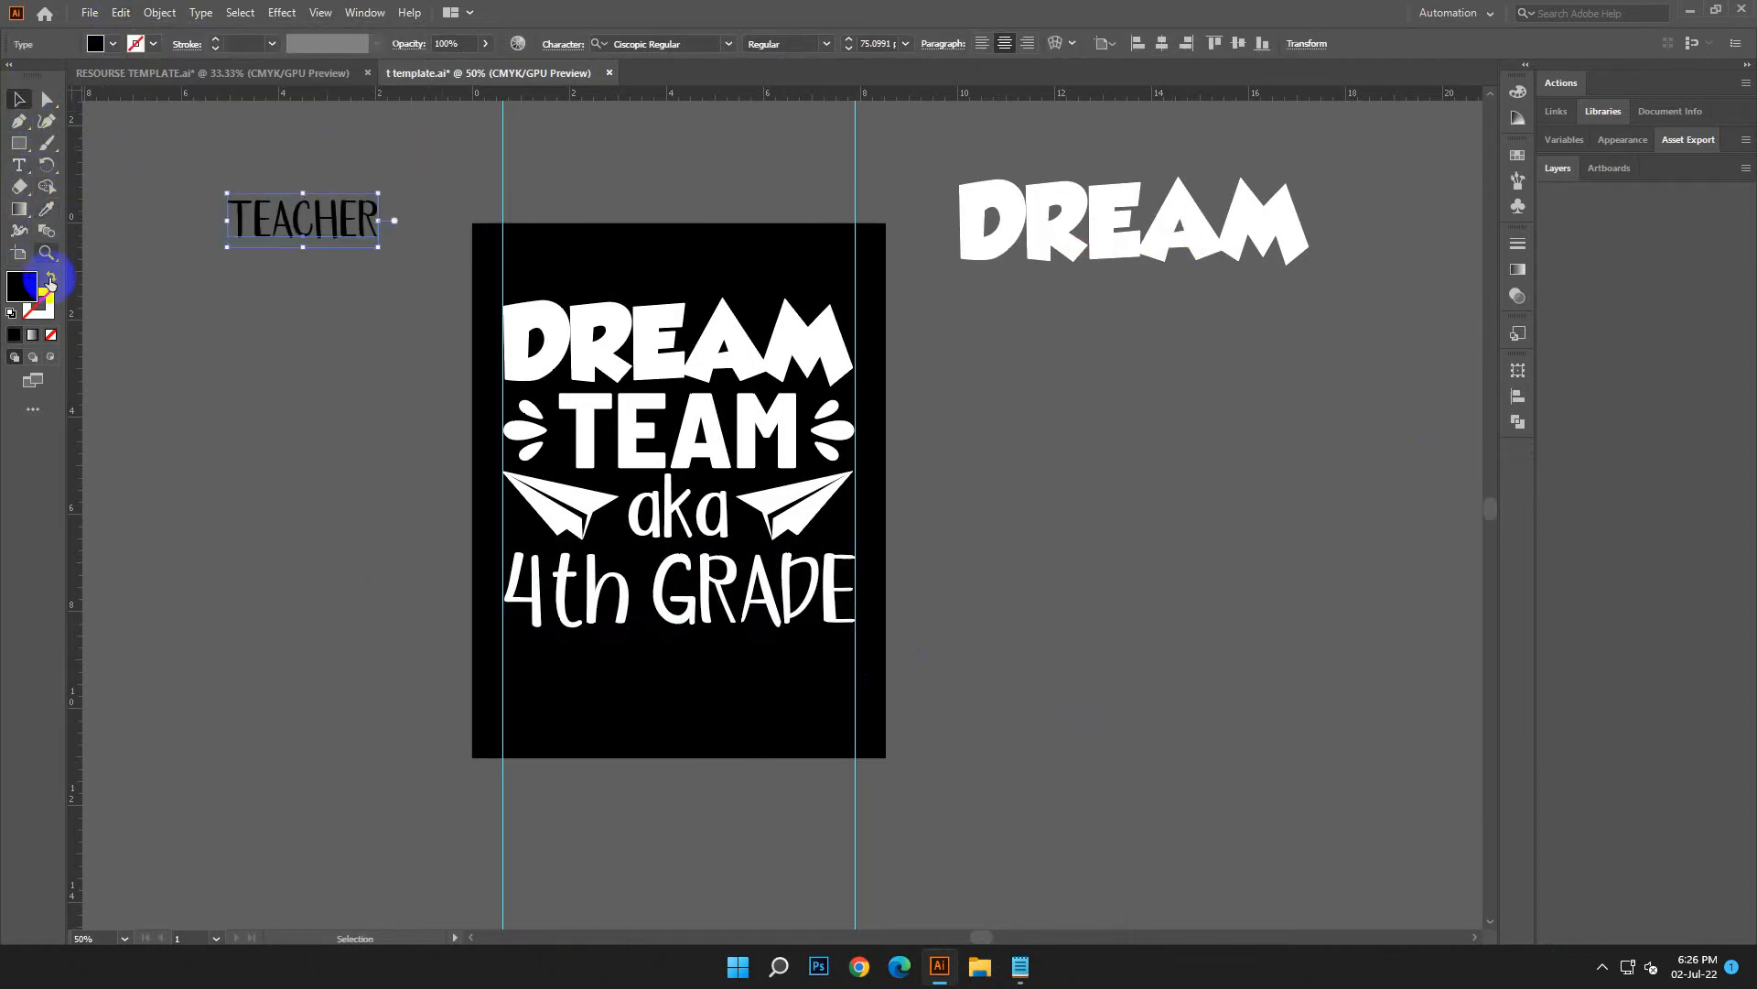
left_click(1019, 249)
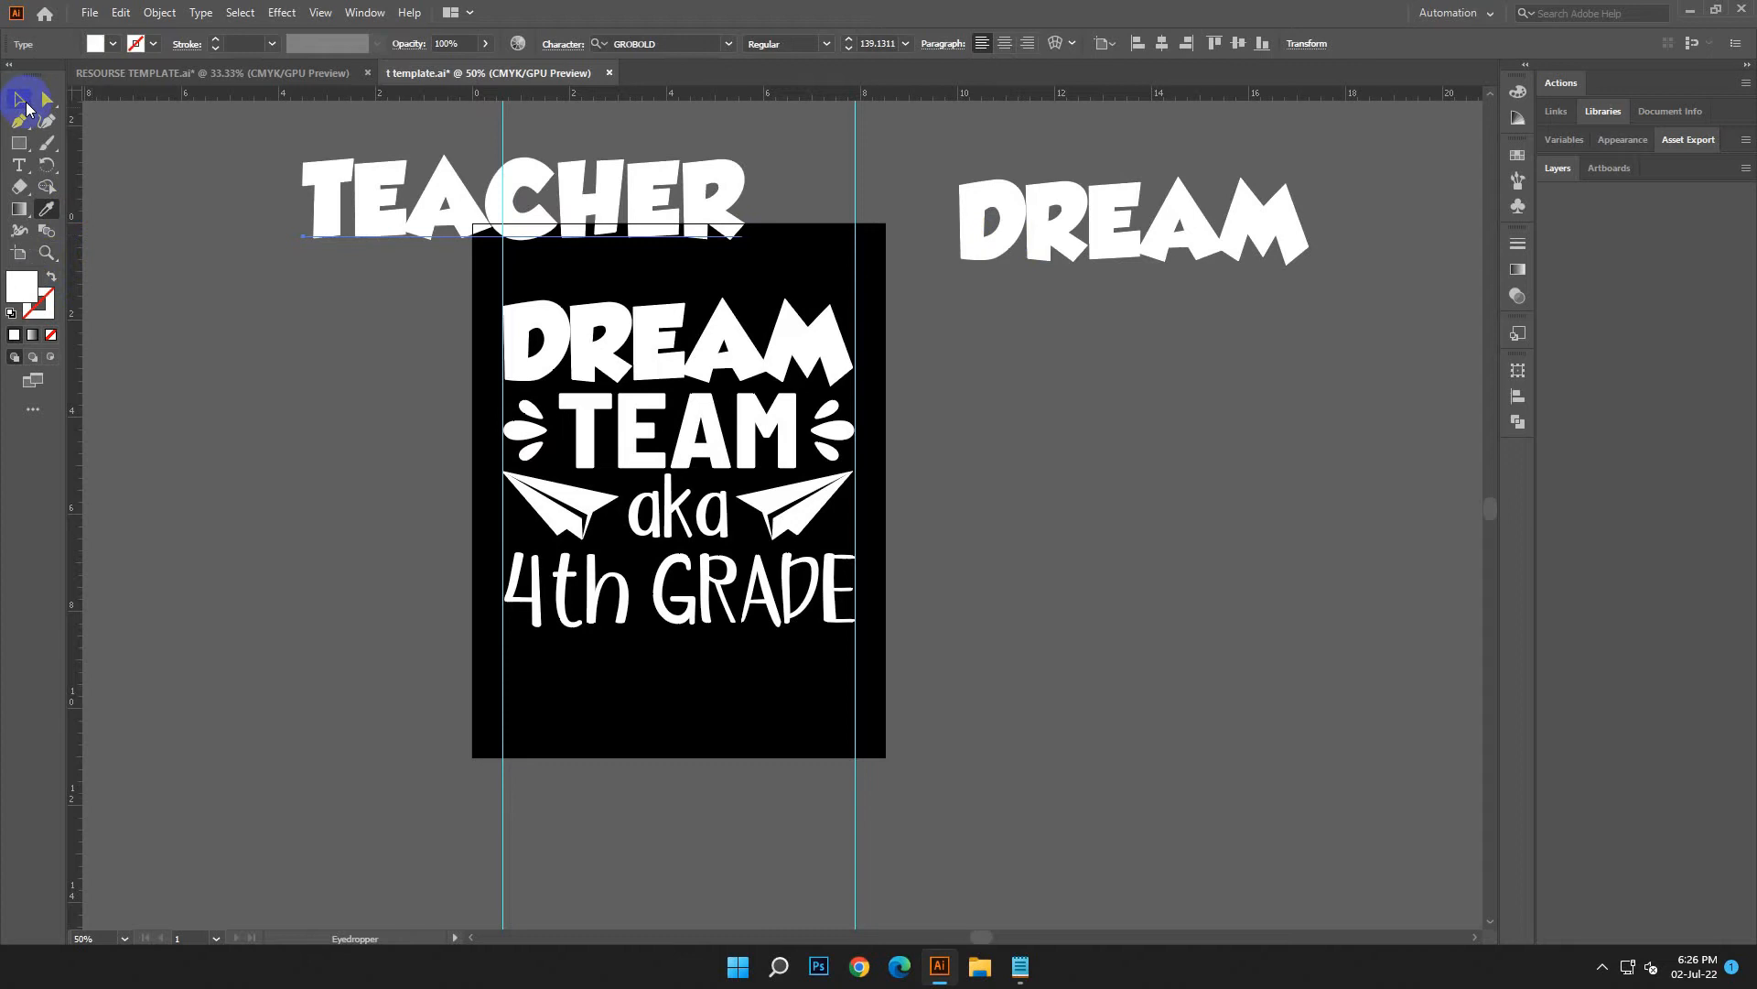
Place TEACHER below 4th GRADE and scale it down to fit between the two guides.
left_click_drag(504, 183, 703, 661)
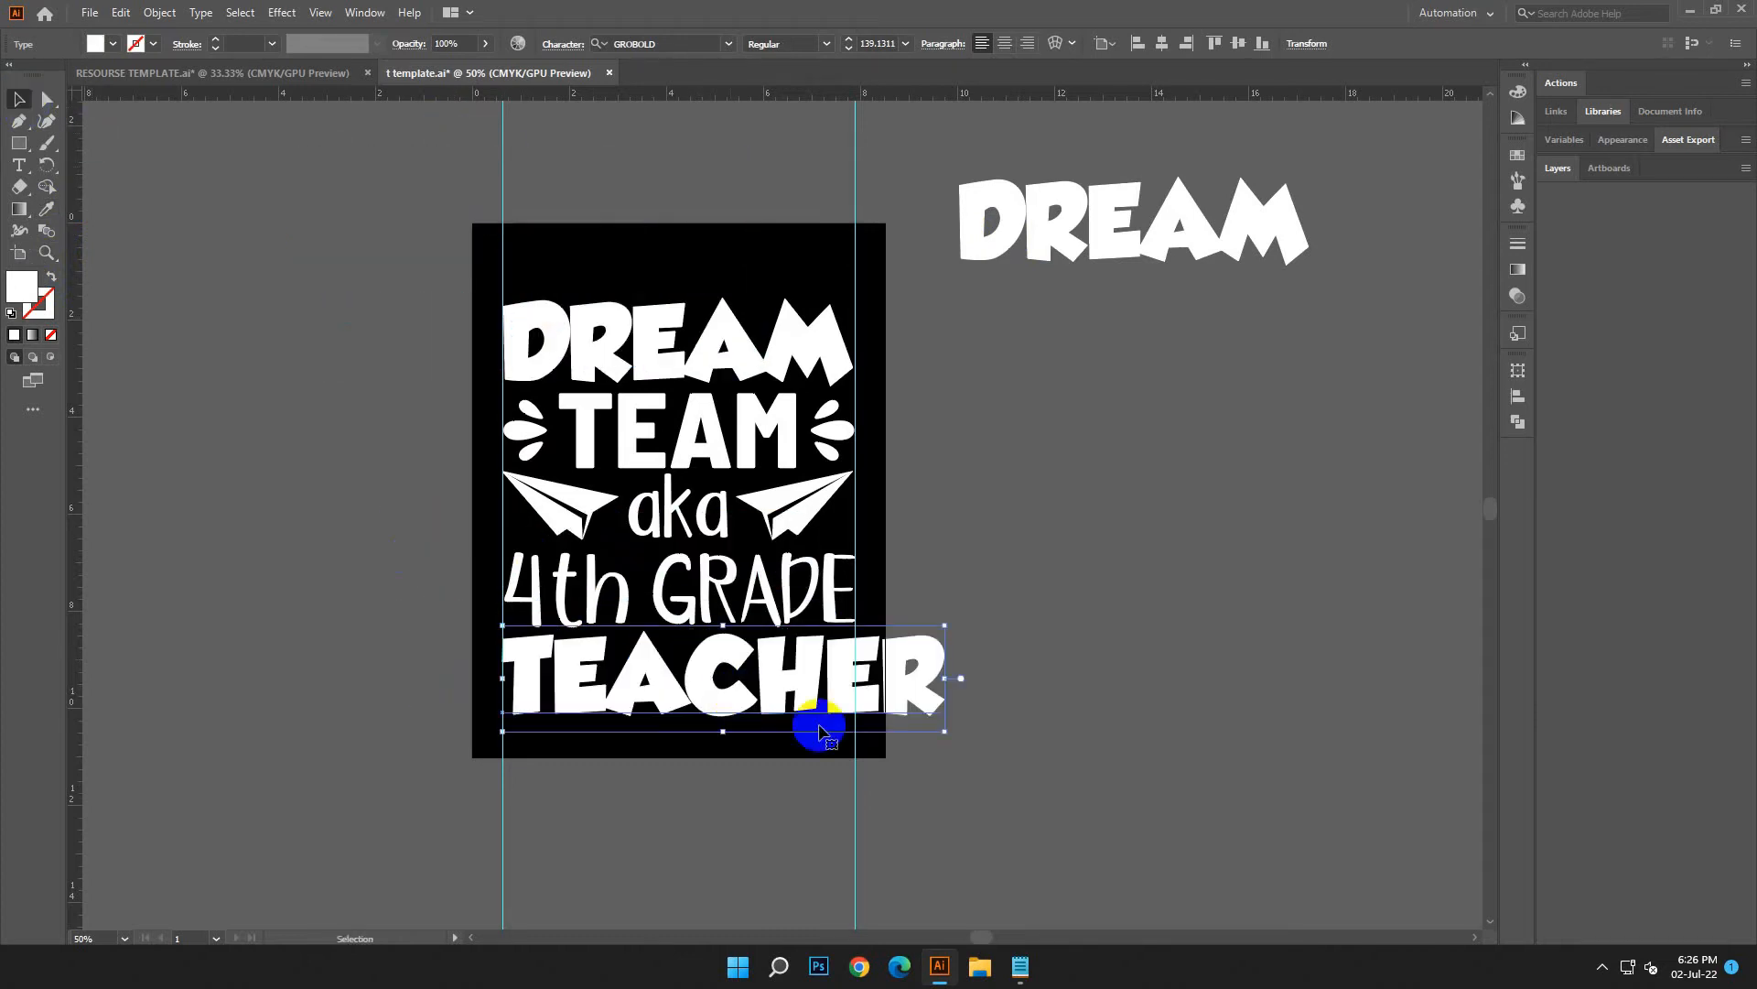
left_click_drag(945, 732, 855, 729)
left_click(943, 737)
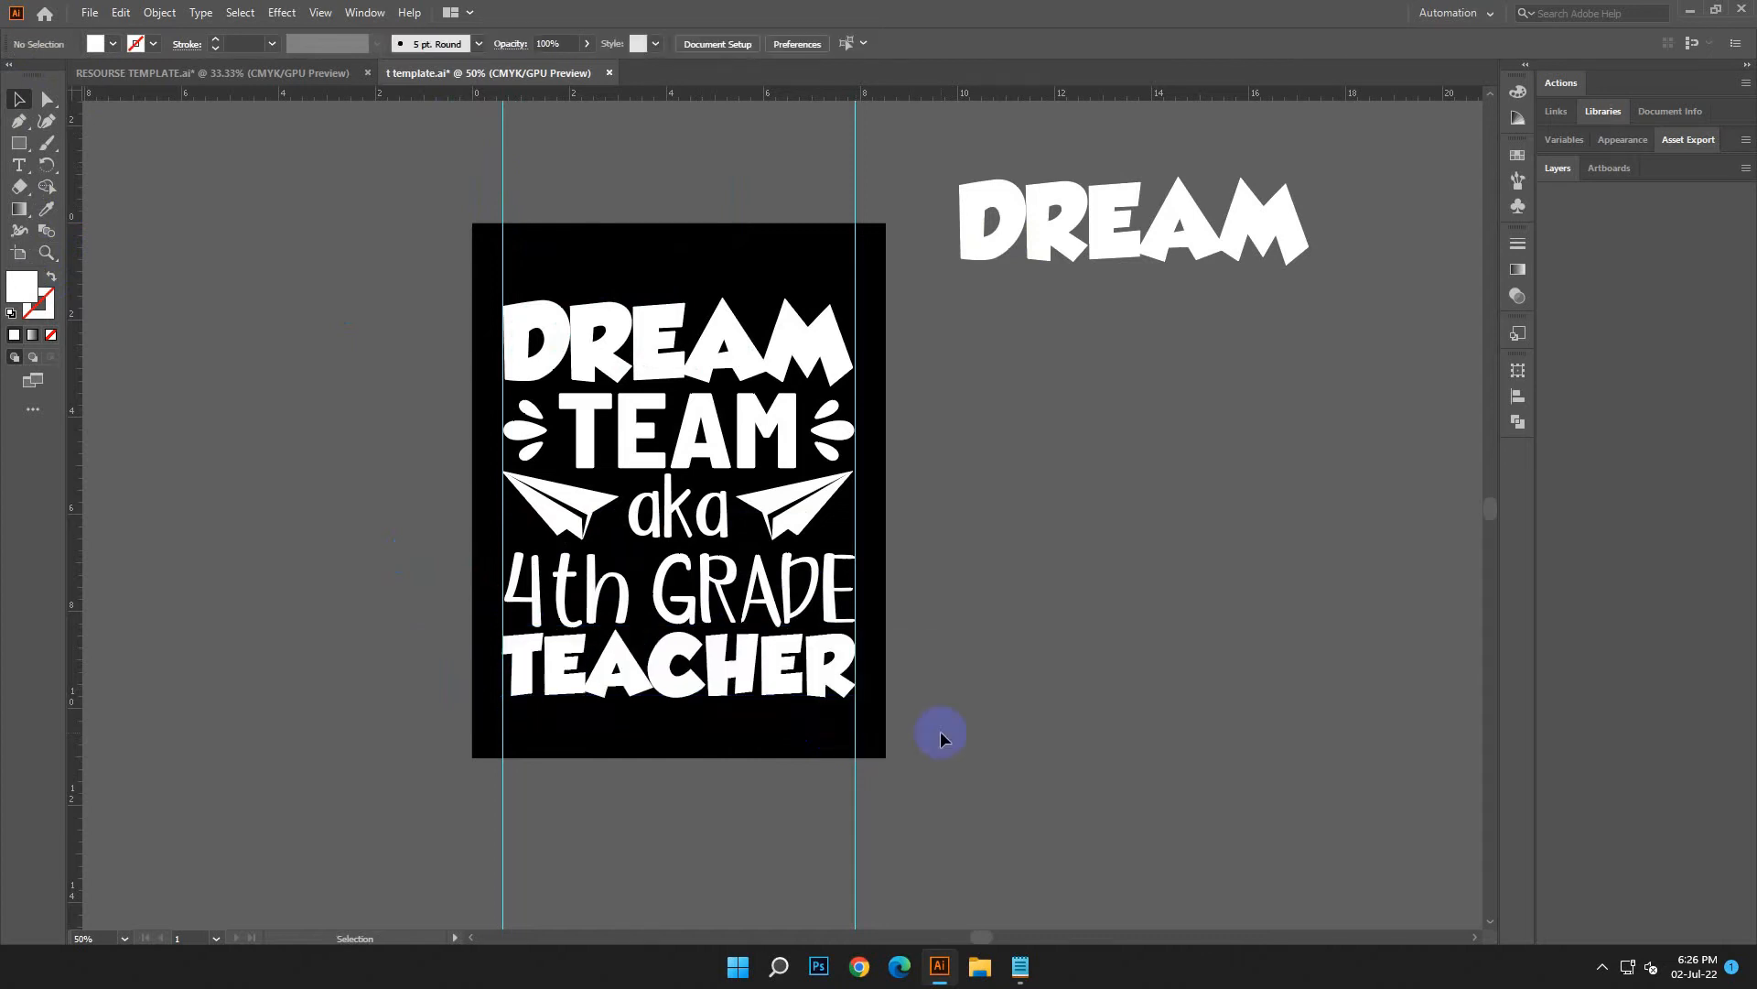
Convert the TEACHER, 4th GRADE, aka, DREAM and TEAM texts on the artboard to outlines.
scroll(949, 725, "down", 1)
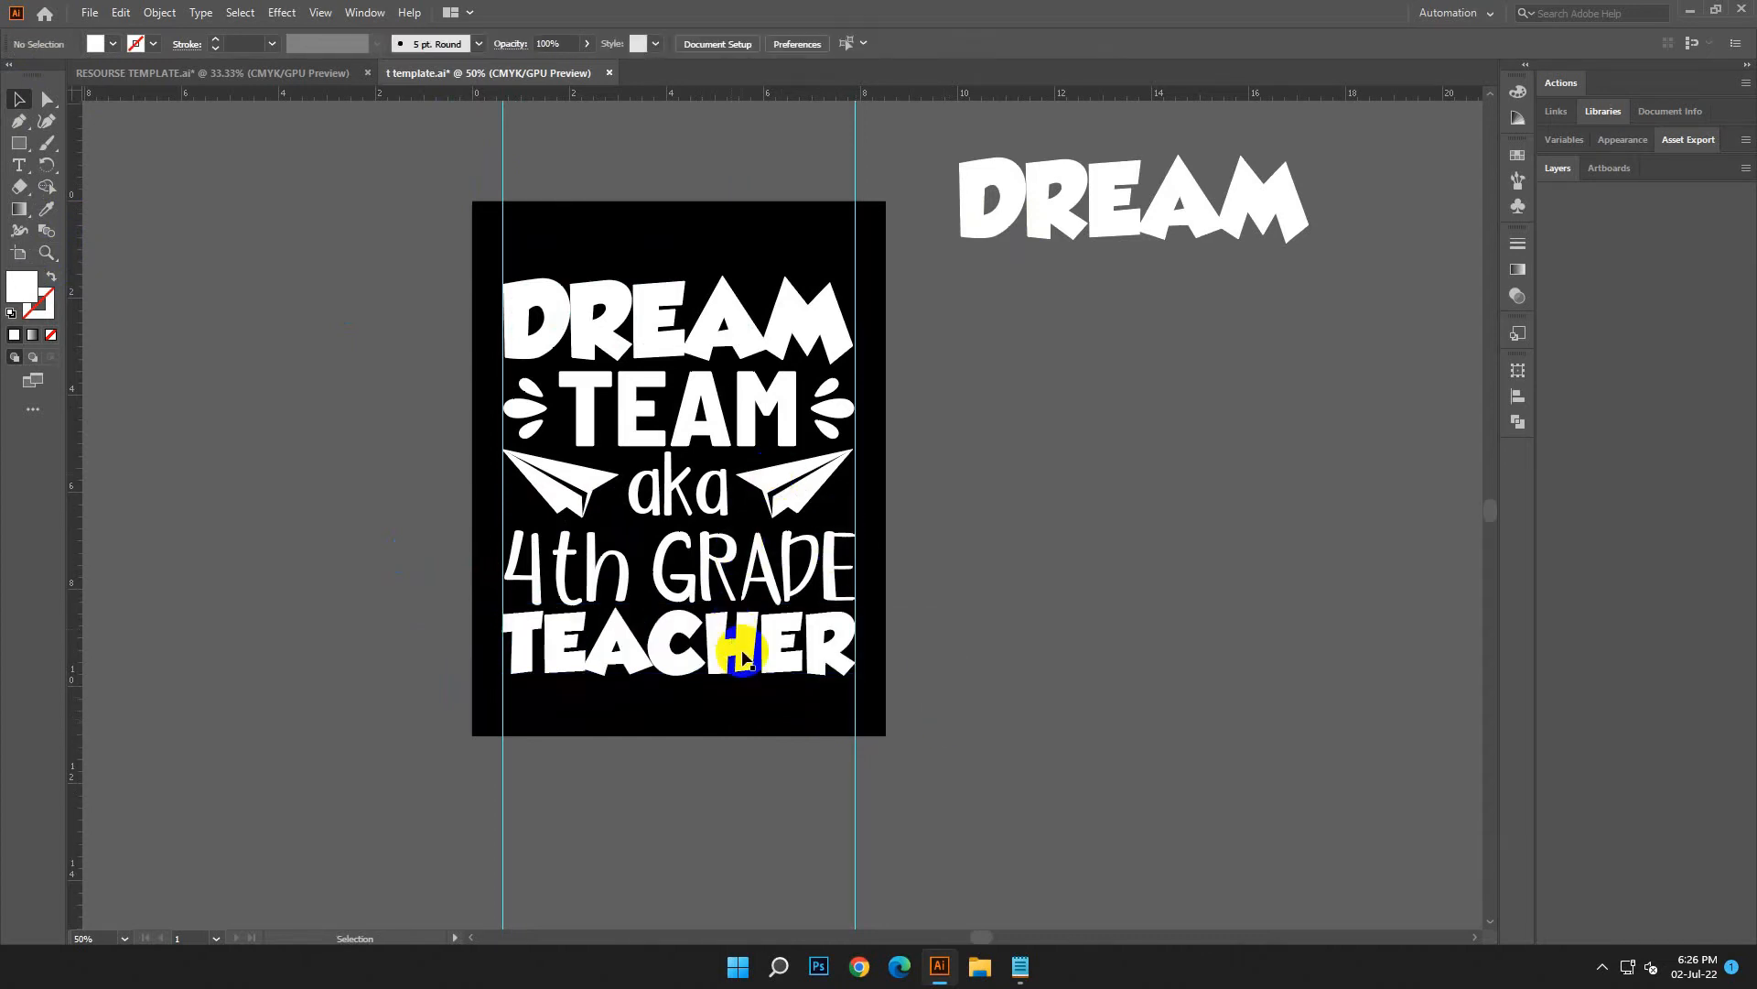
left_click(742, 651)
right_click(743, 652)
left_click(783, 392)
right_click(707, 576)
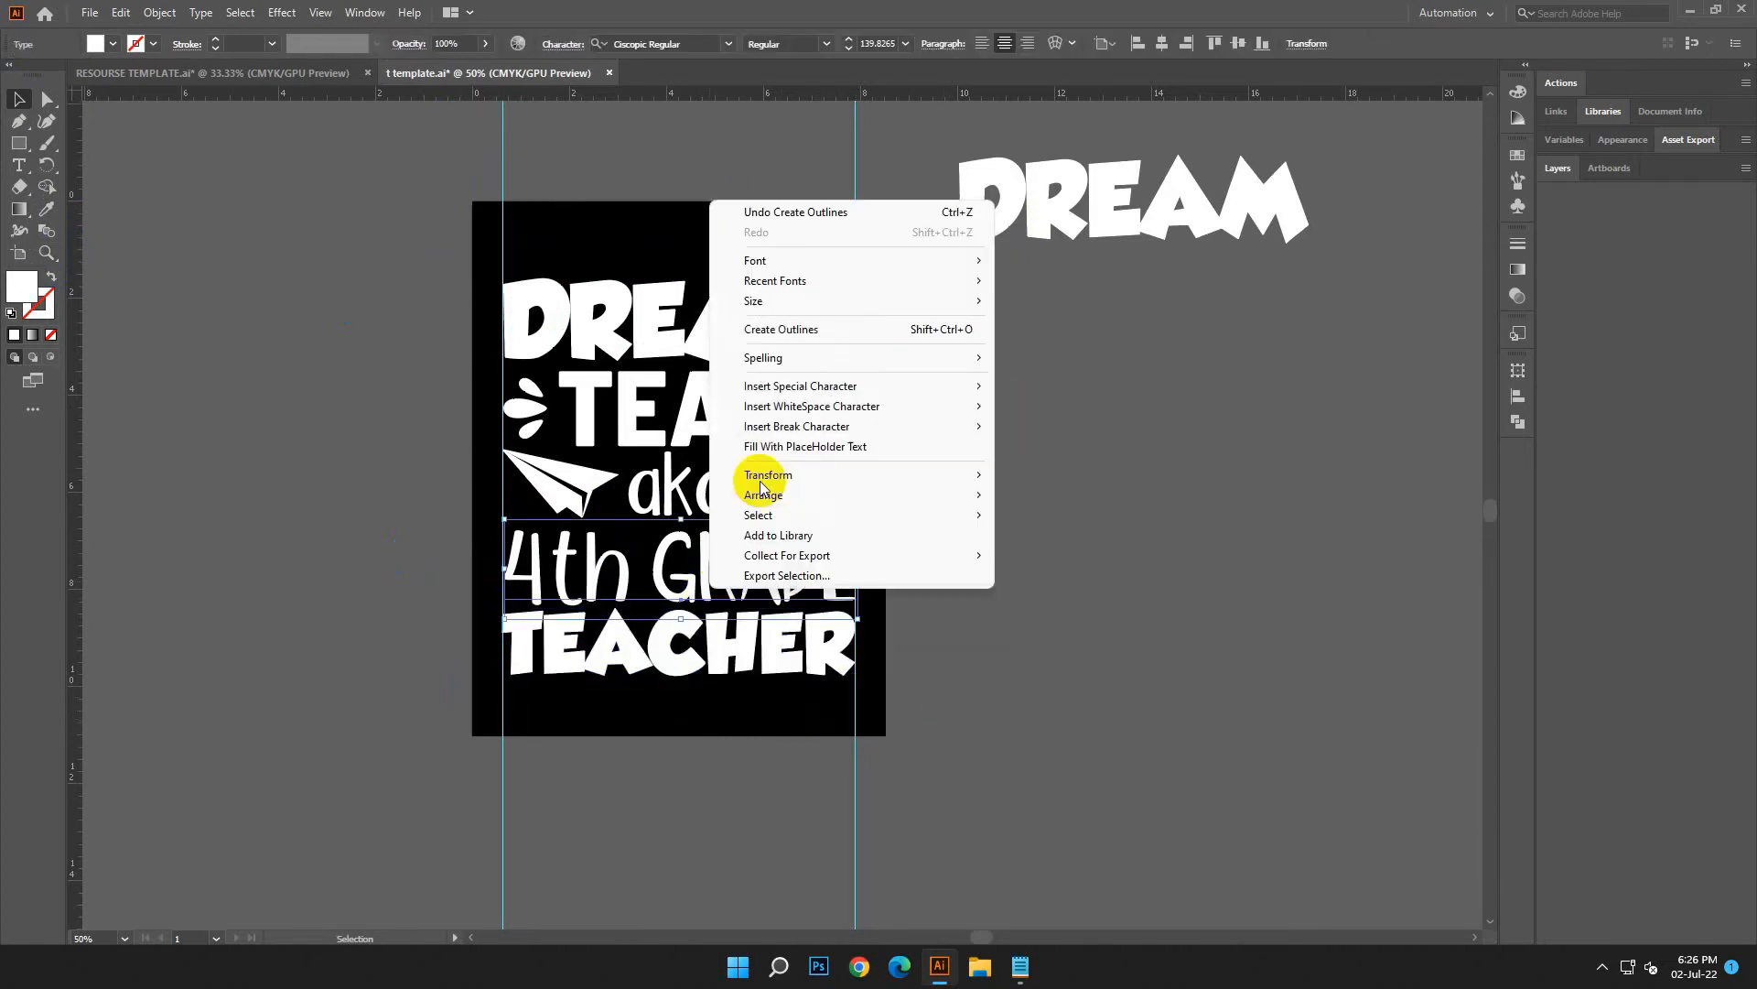
left_click(738, 329)
right_click(700, 491)
left_click(786, 615)
right_click(753, 327)
left_click(810, 456)
right_click(707, 419)
left_click(878, 552)
left_click(579, 713)
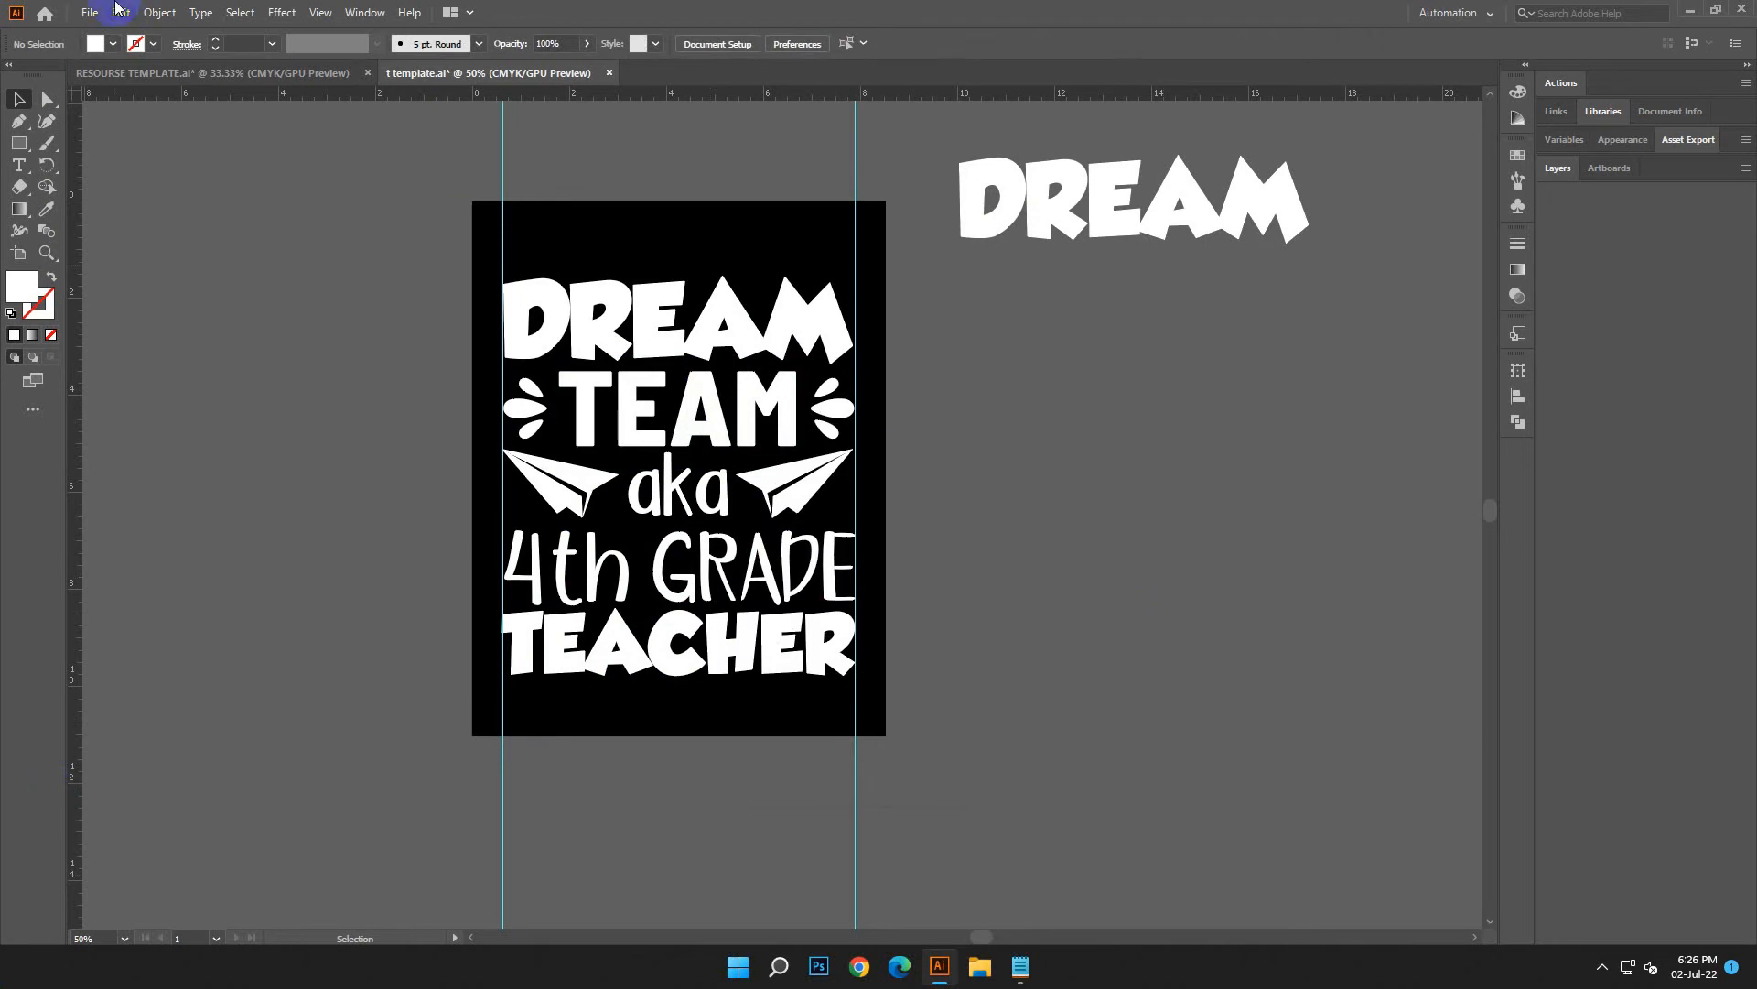
Copy the color code E93024 from the Notepad notes and set it as the fill color.
left_click(1022, 966)
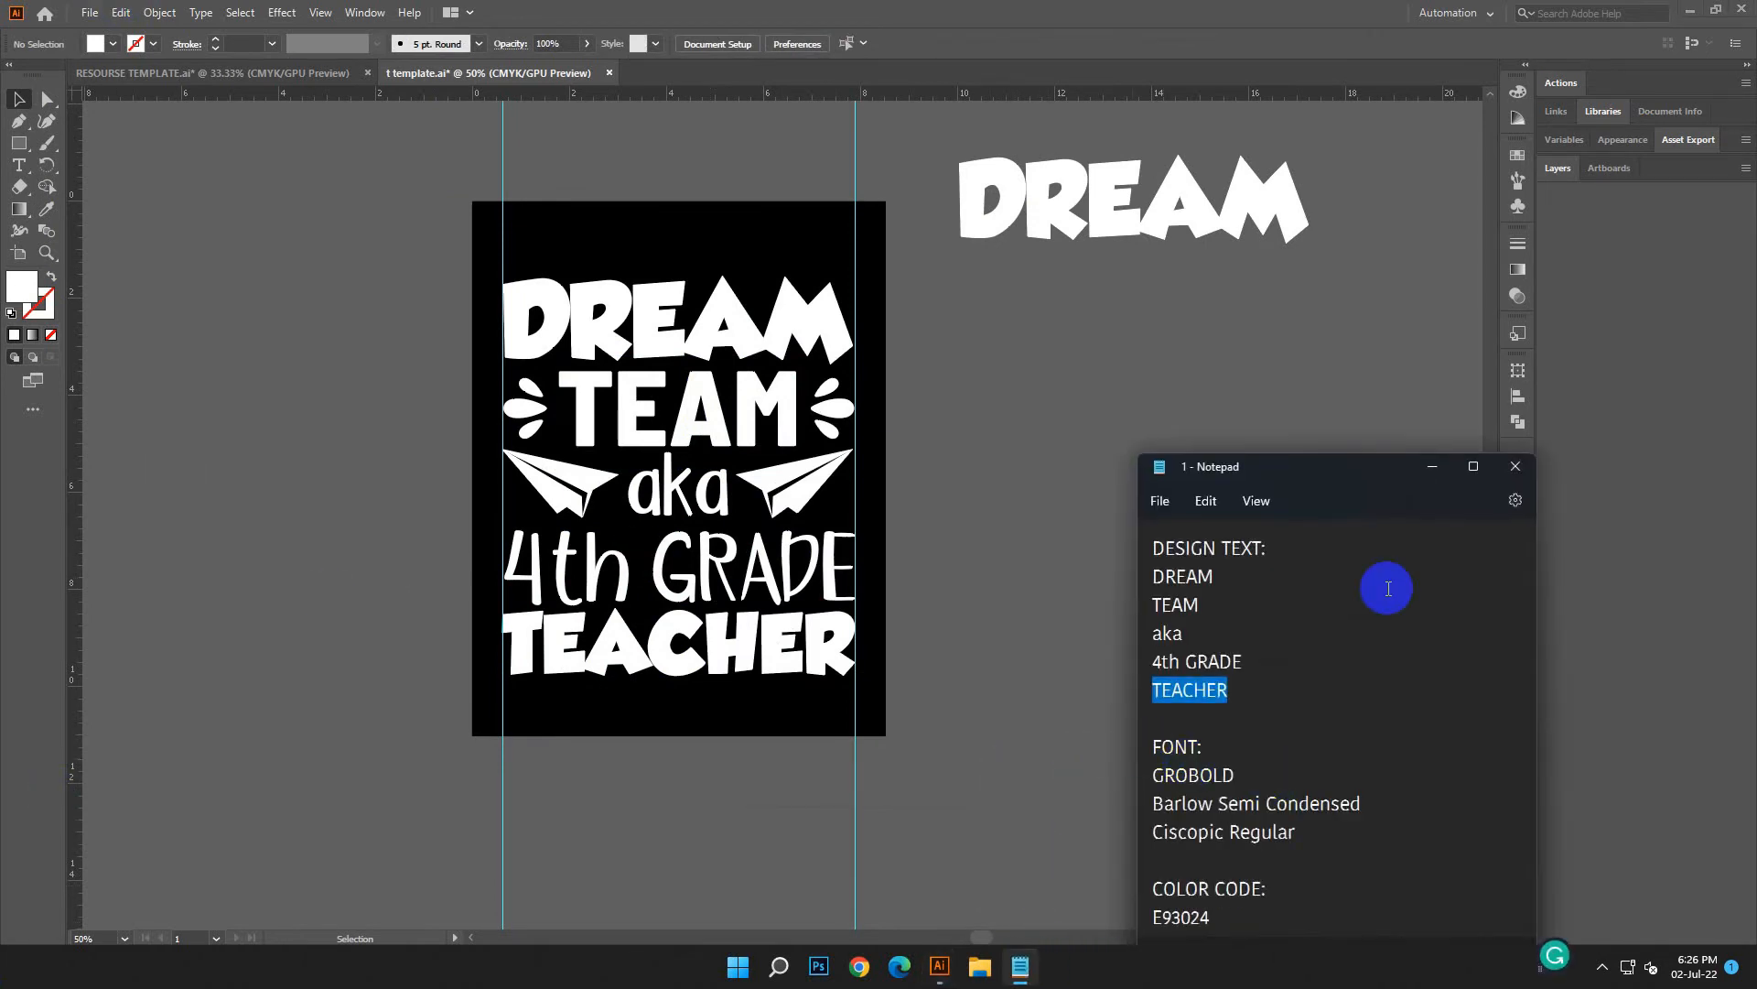
left_click_drag(1375, 470, 1375, 250)
scroll(1286, 524, "down", 2)
double_click(1155, 587)
right_click(1169, 593)
left_click(1215, 346)
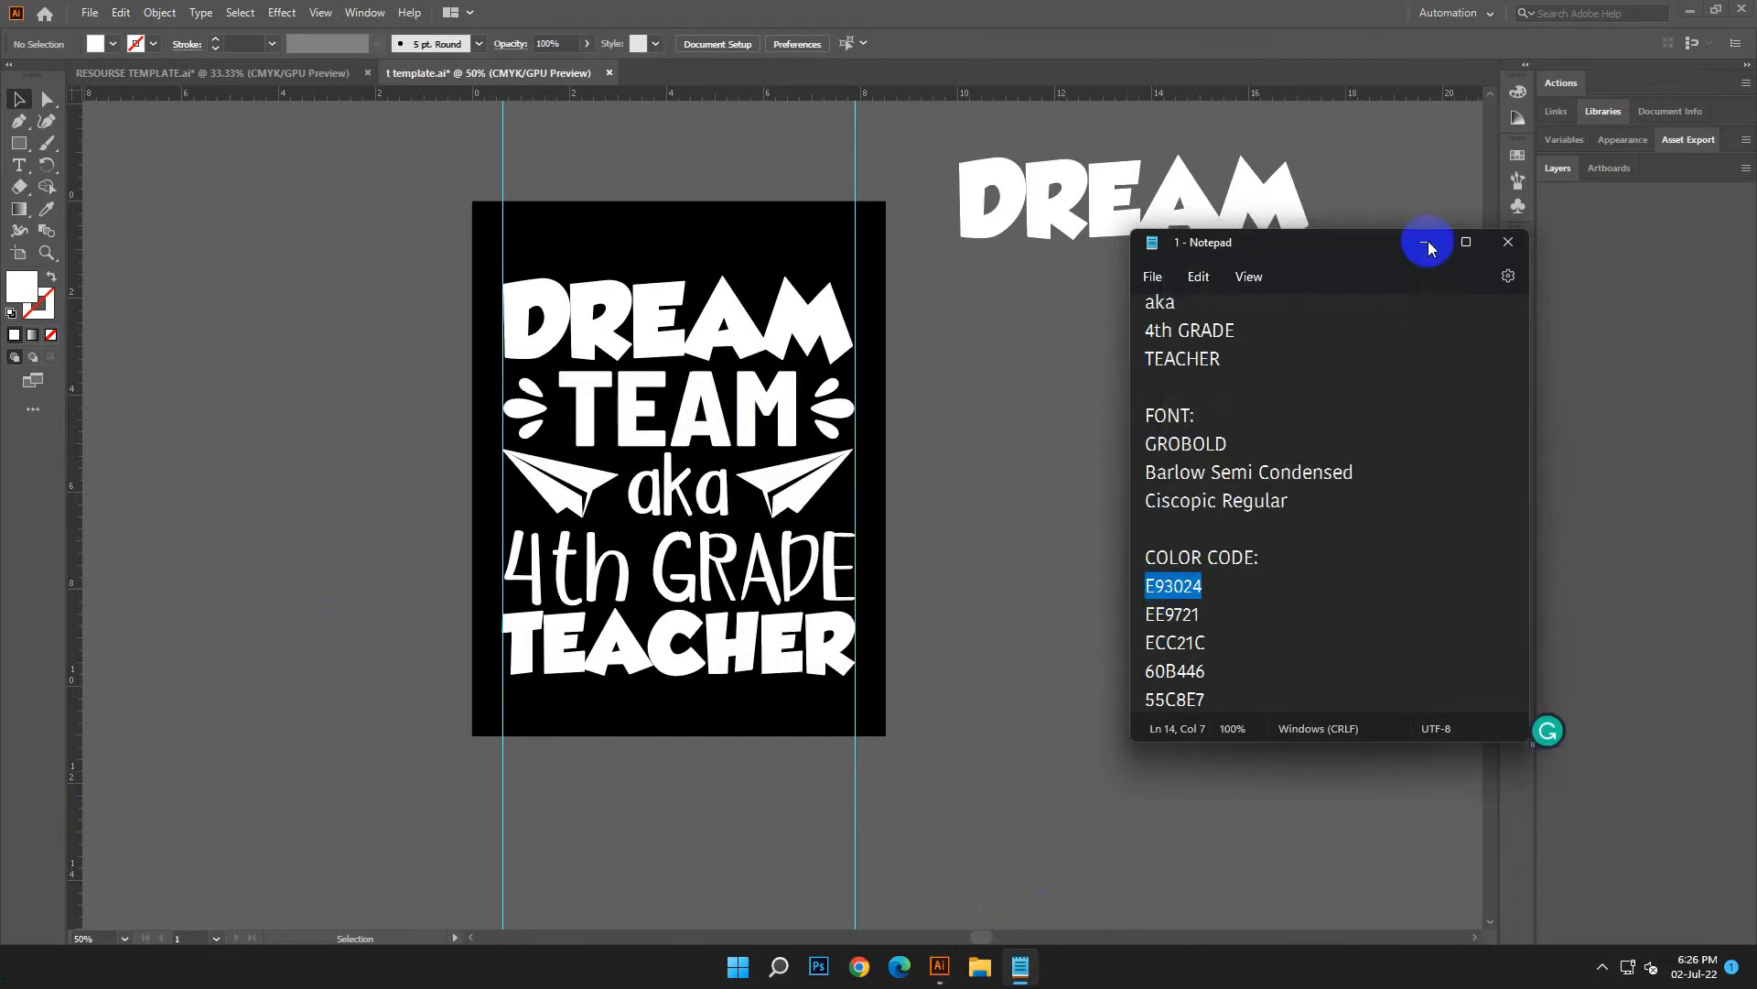
left_click(1424, 242)
double_click(21, 291)
right_click(611, 606)
left_click(659, 674)
left_click(702, 382)
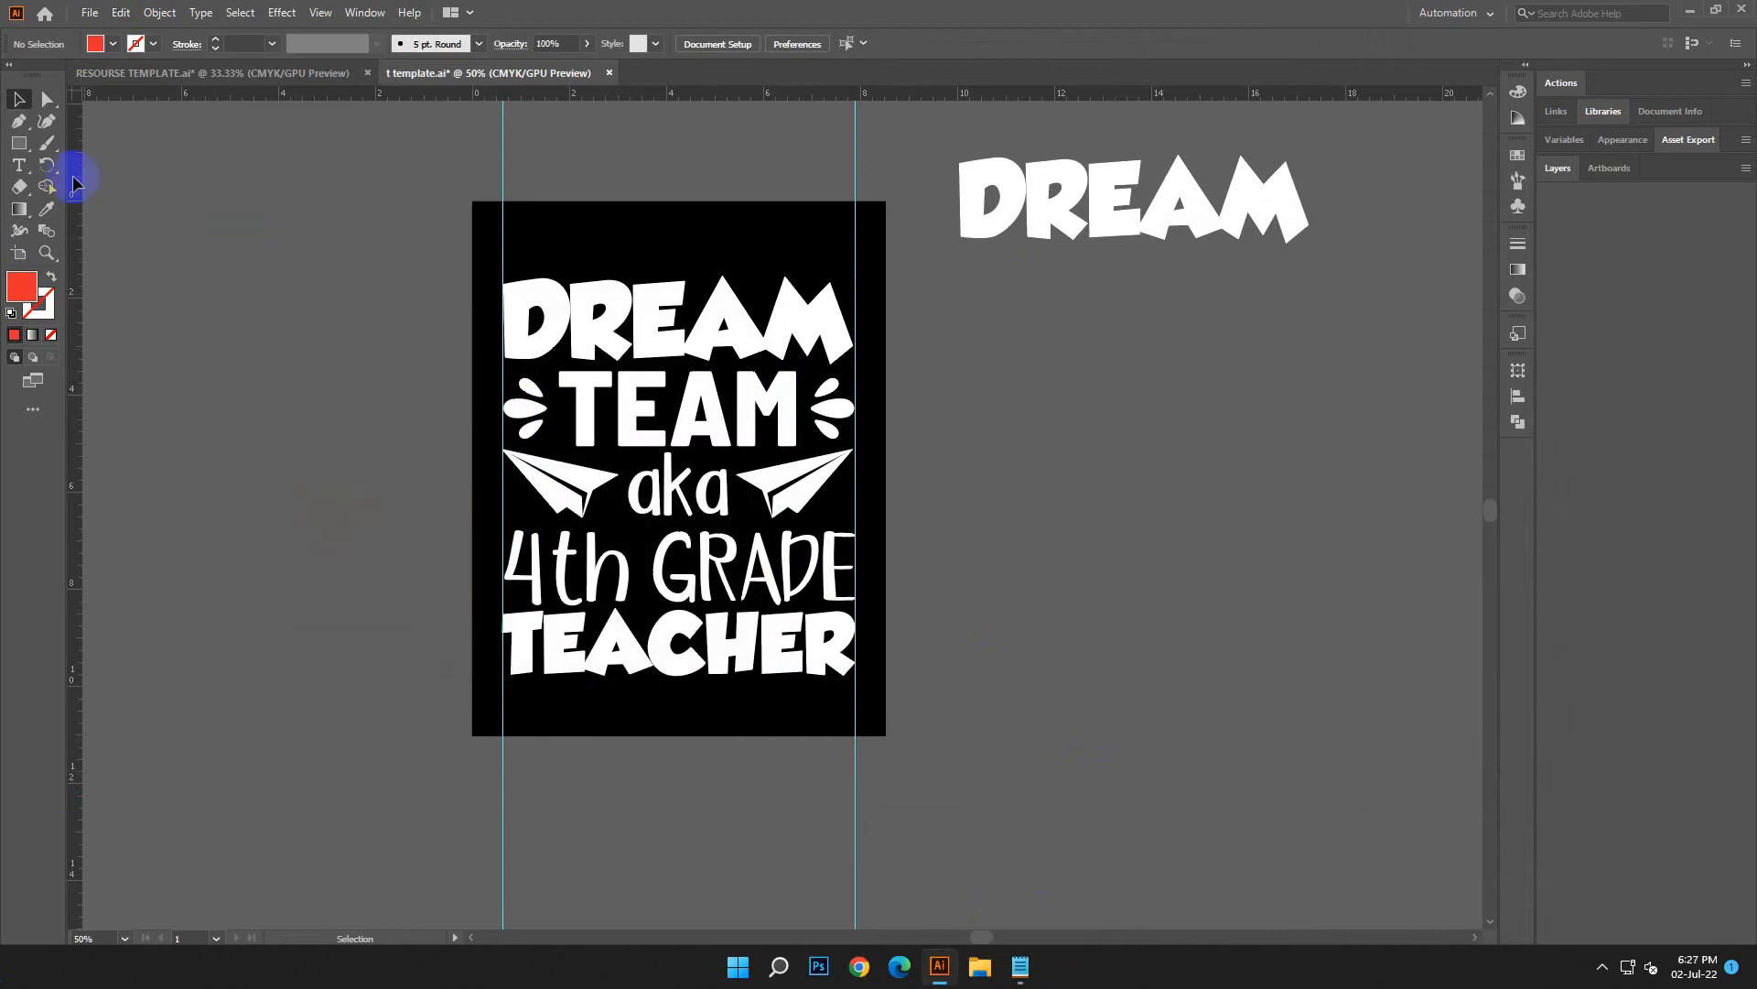
Draw a red swatch rectangle about 1.36 by 1.28 in beside the artboard and duplicate it directly below.
left_click_drag(260, 250, 254, 264)
left_click(19, 106)
left_click(246, 274)
left_click(220, 317)
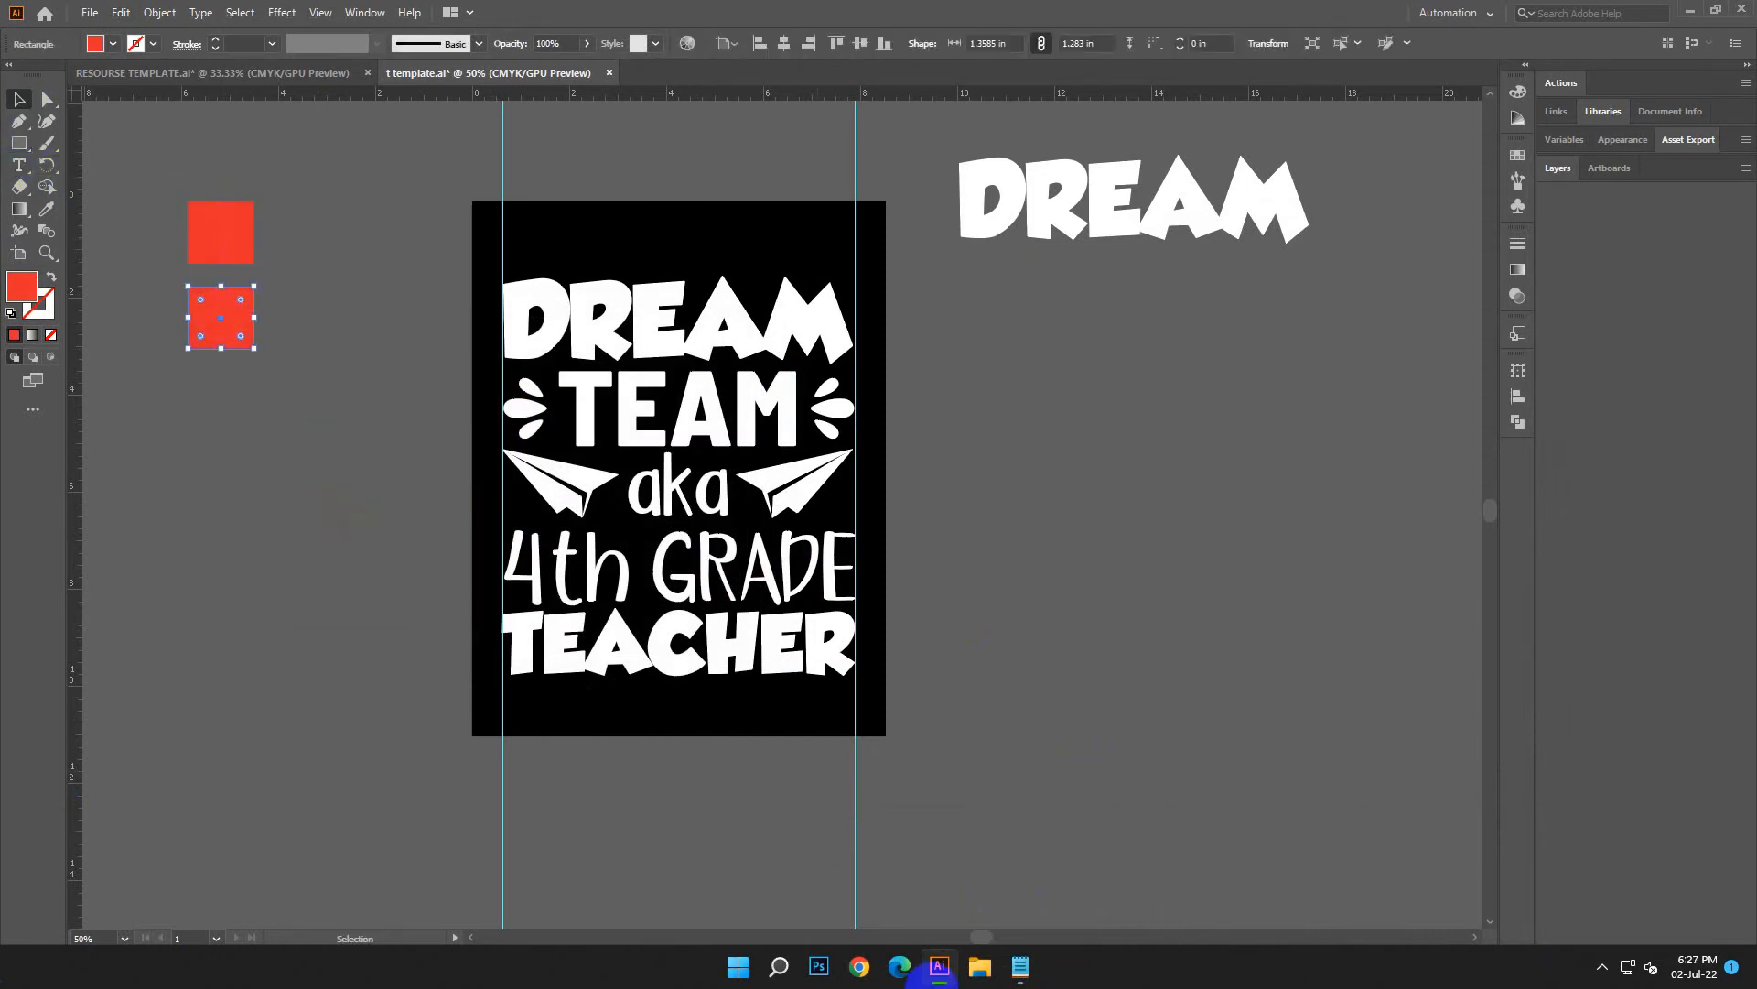
Copy the color code EE9721 from the Notepad notes and fill the second swatch rectangle with it.
left_click(1021, 966)
left_click(1158, 611)
right_click(1158, 622)
left_click(1196, 345)
left_click(1425, 242)
double_click(21, 287)
double_click(630, 606)
right_click(591, 606)
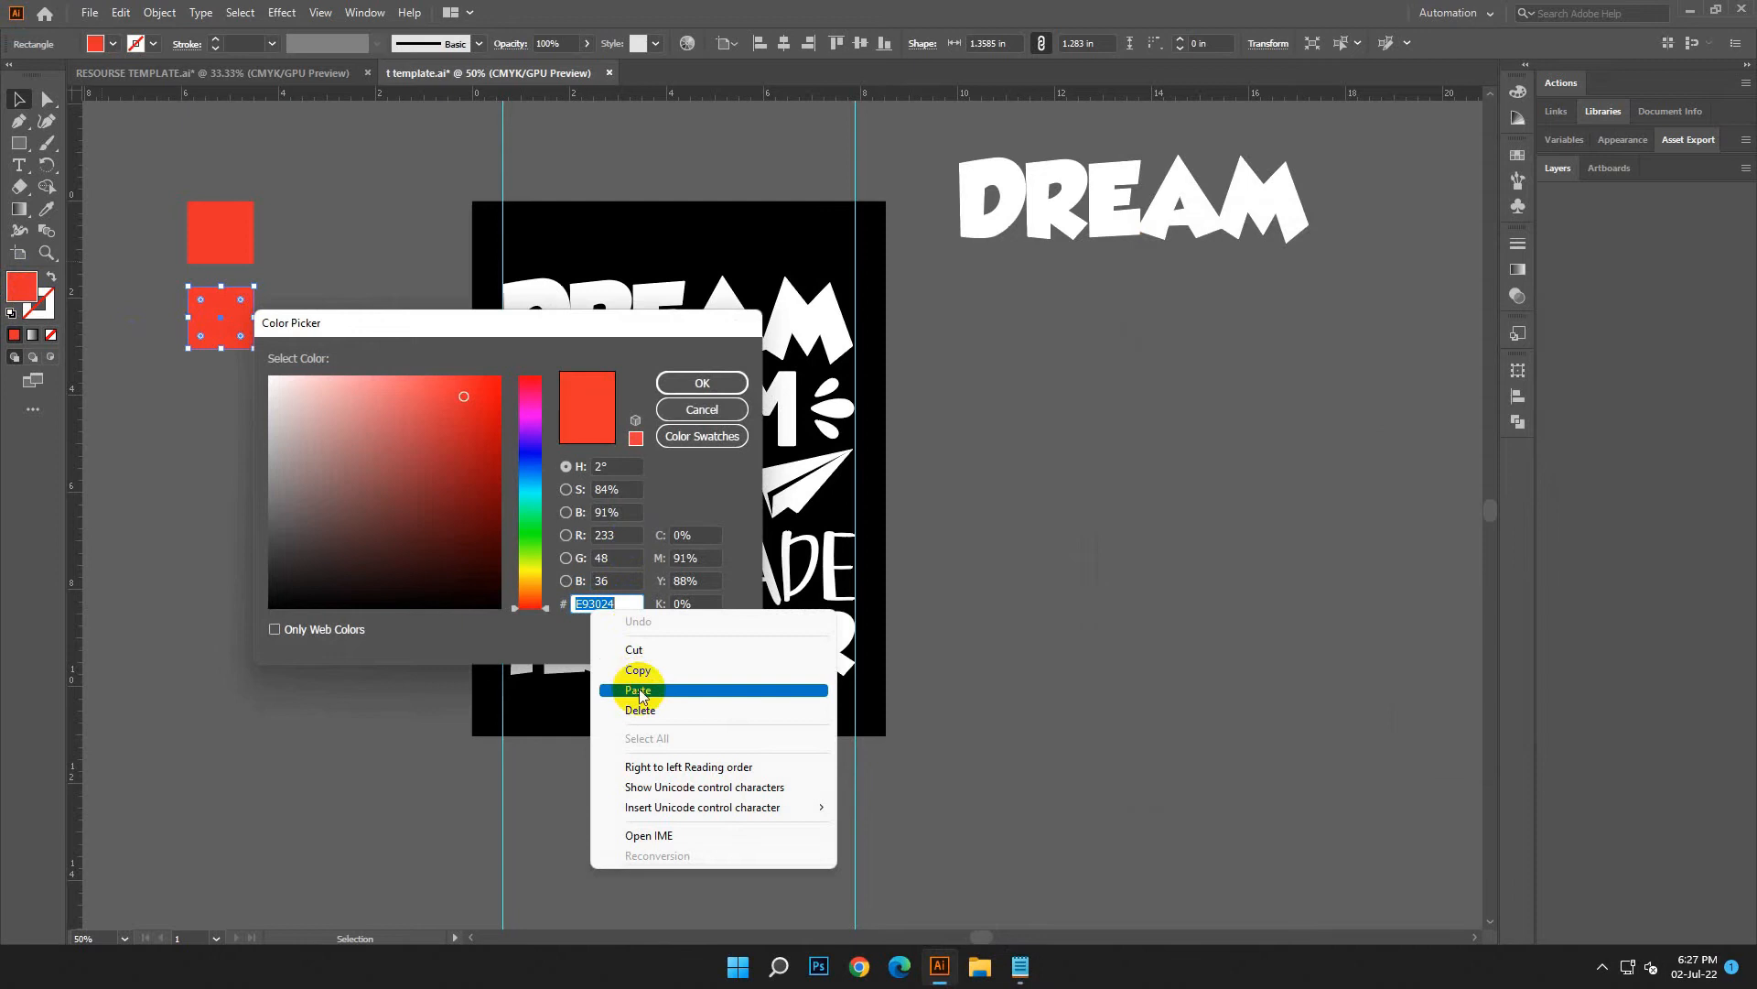
left_click(637, 689)
left_click(700, 385)
left_click(266, 346)
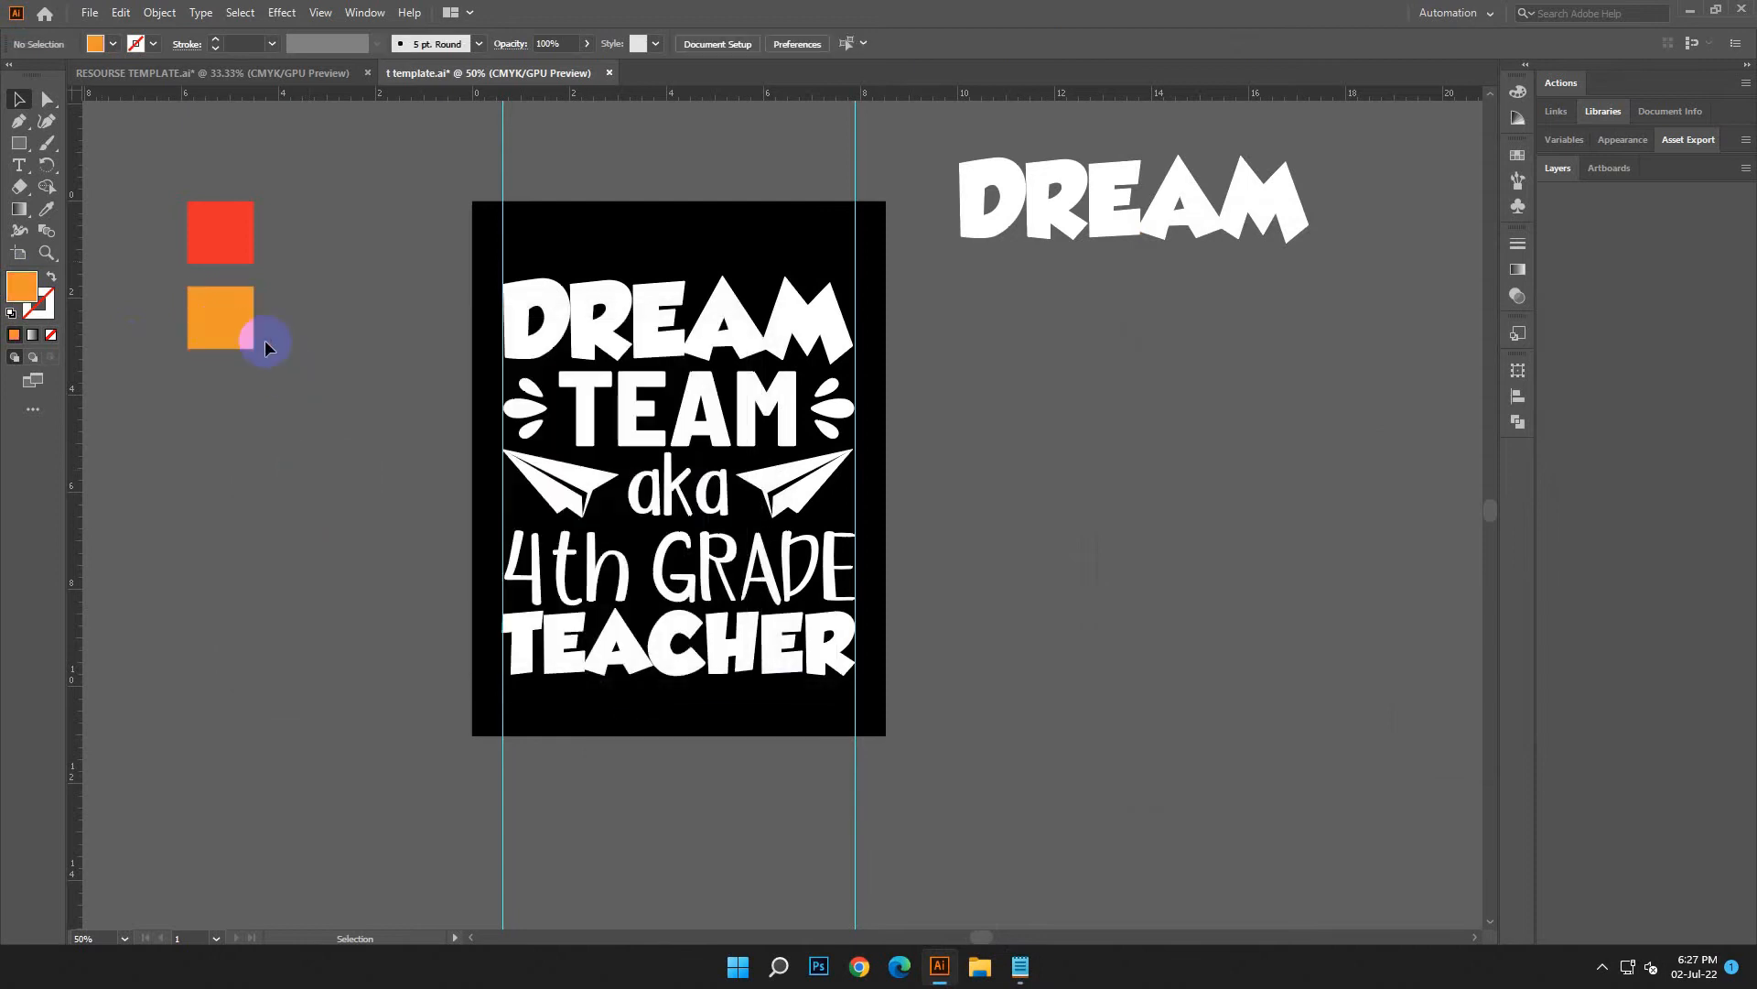
Duplicate the orange swatch below itself and fill the copy with color code ECC21C from the Notepad notes.
left_click(241, 408)
left_click(1019, 971)
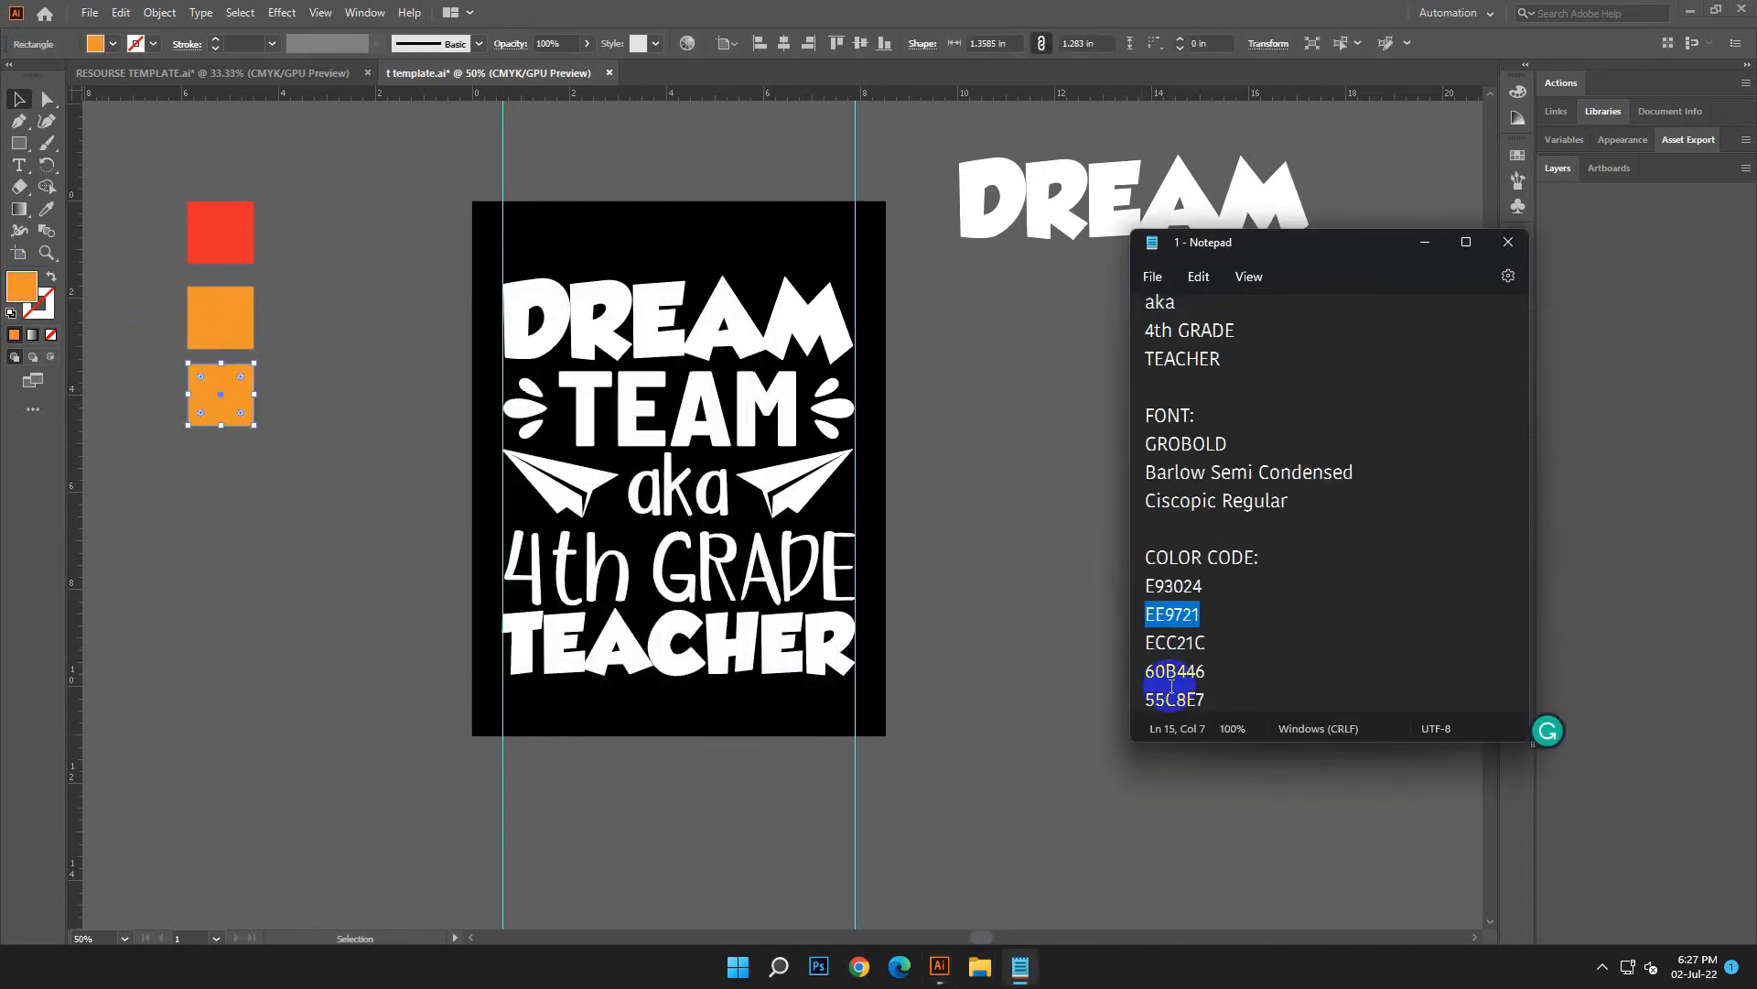
double_click(1190, 640)
right_click(1190, 641)
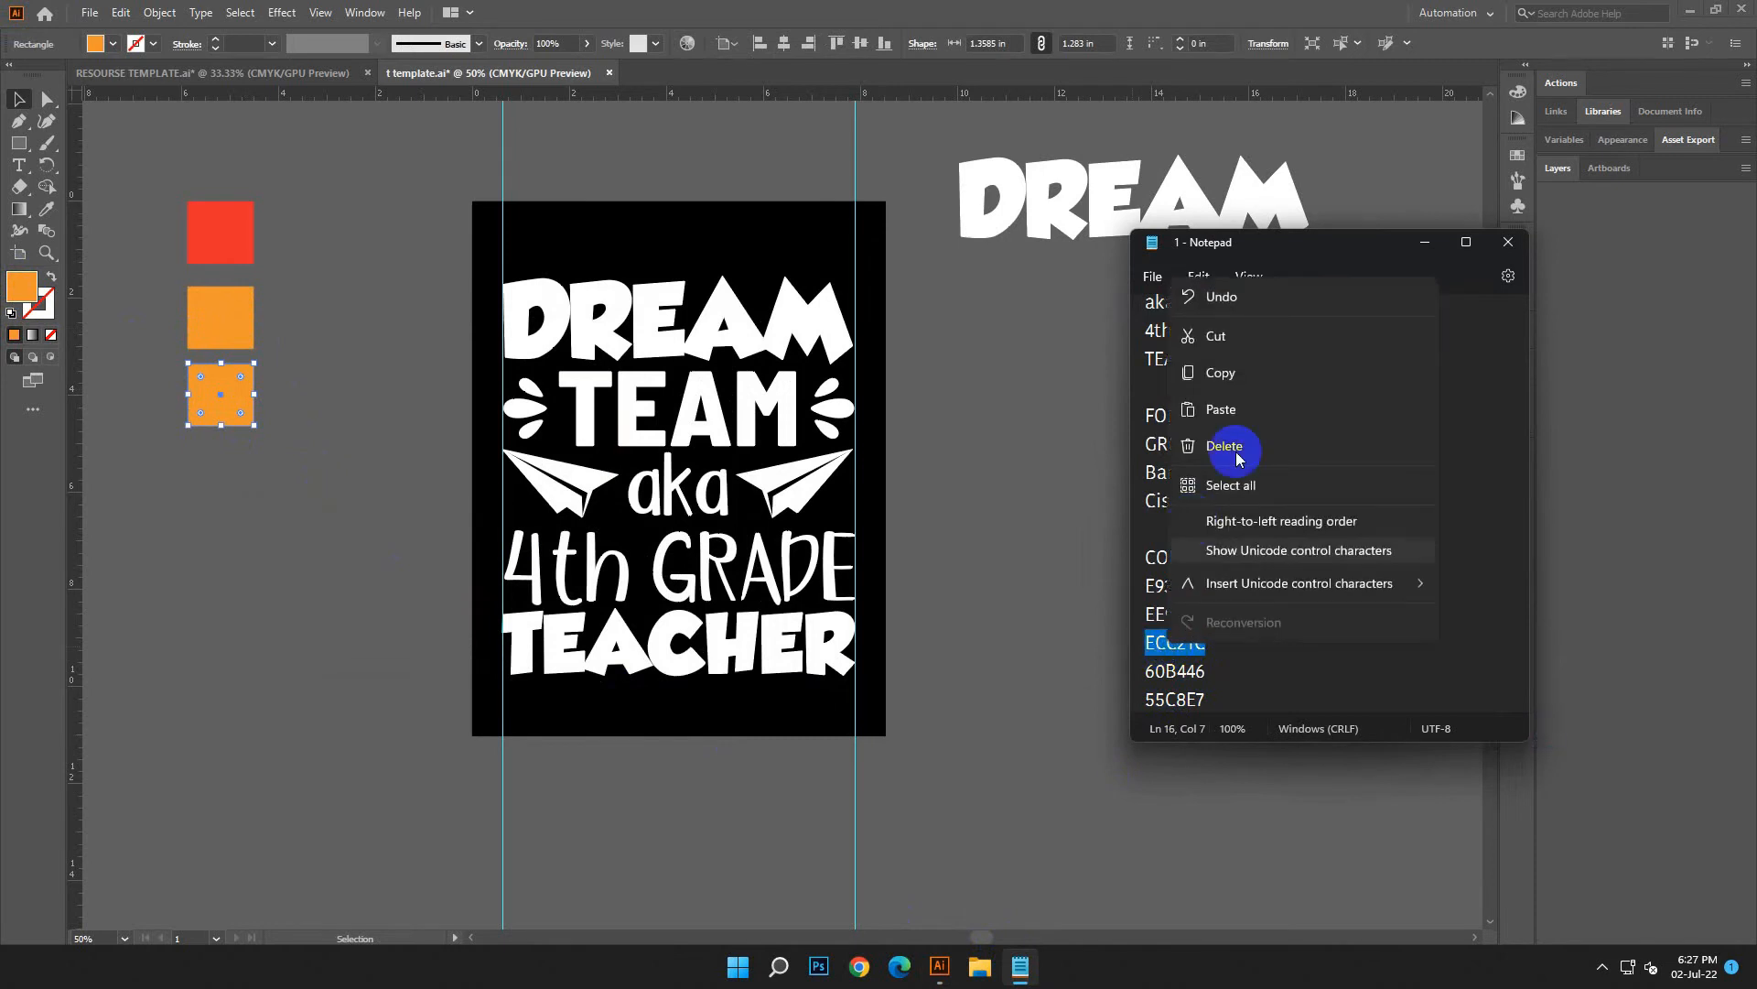
left_click(1286, 357)
left_click(563, 9)
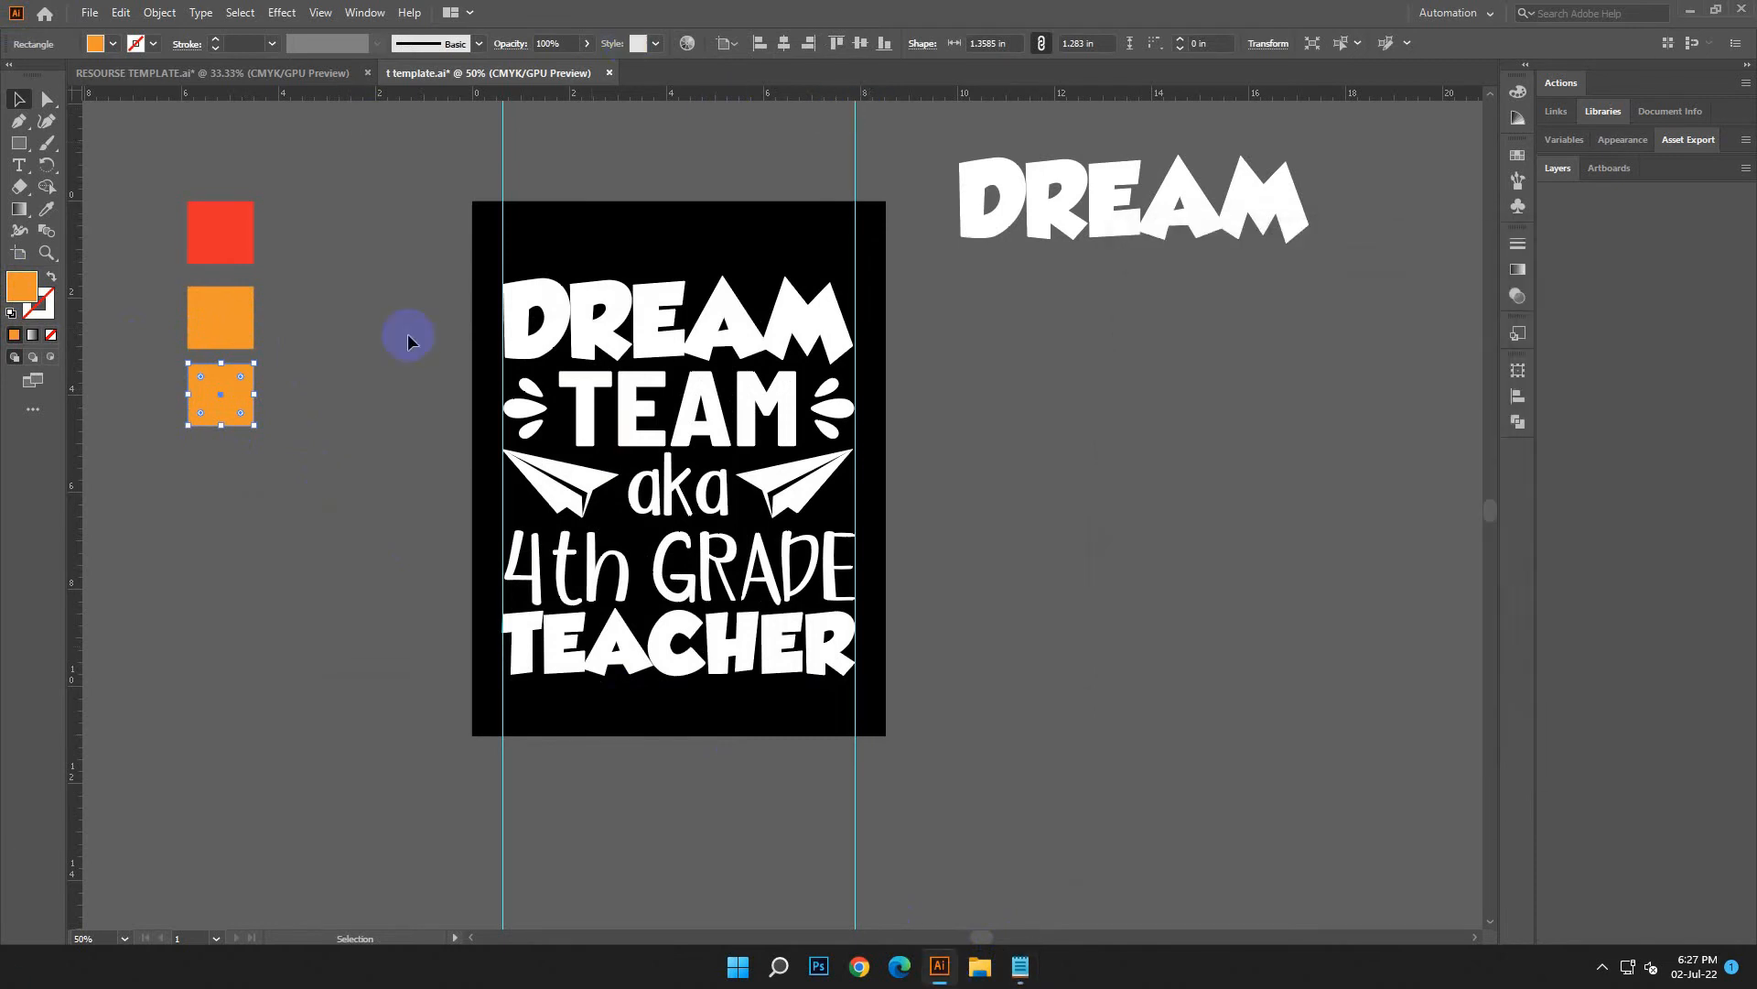
double_click(23, 291)
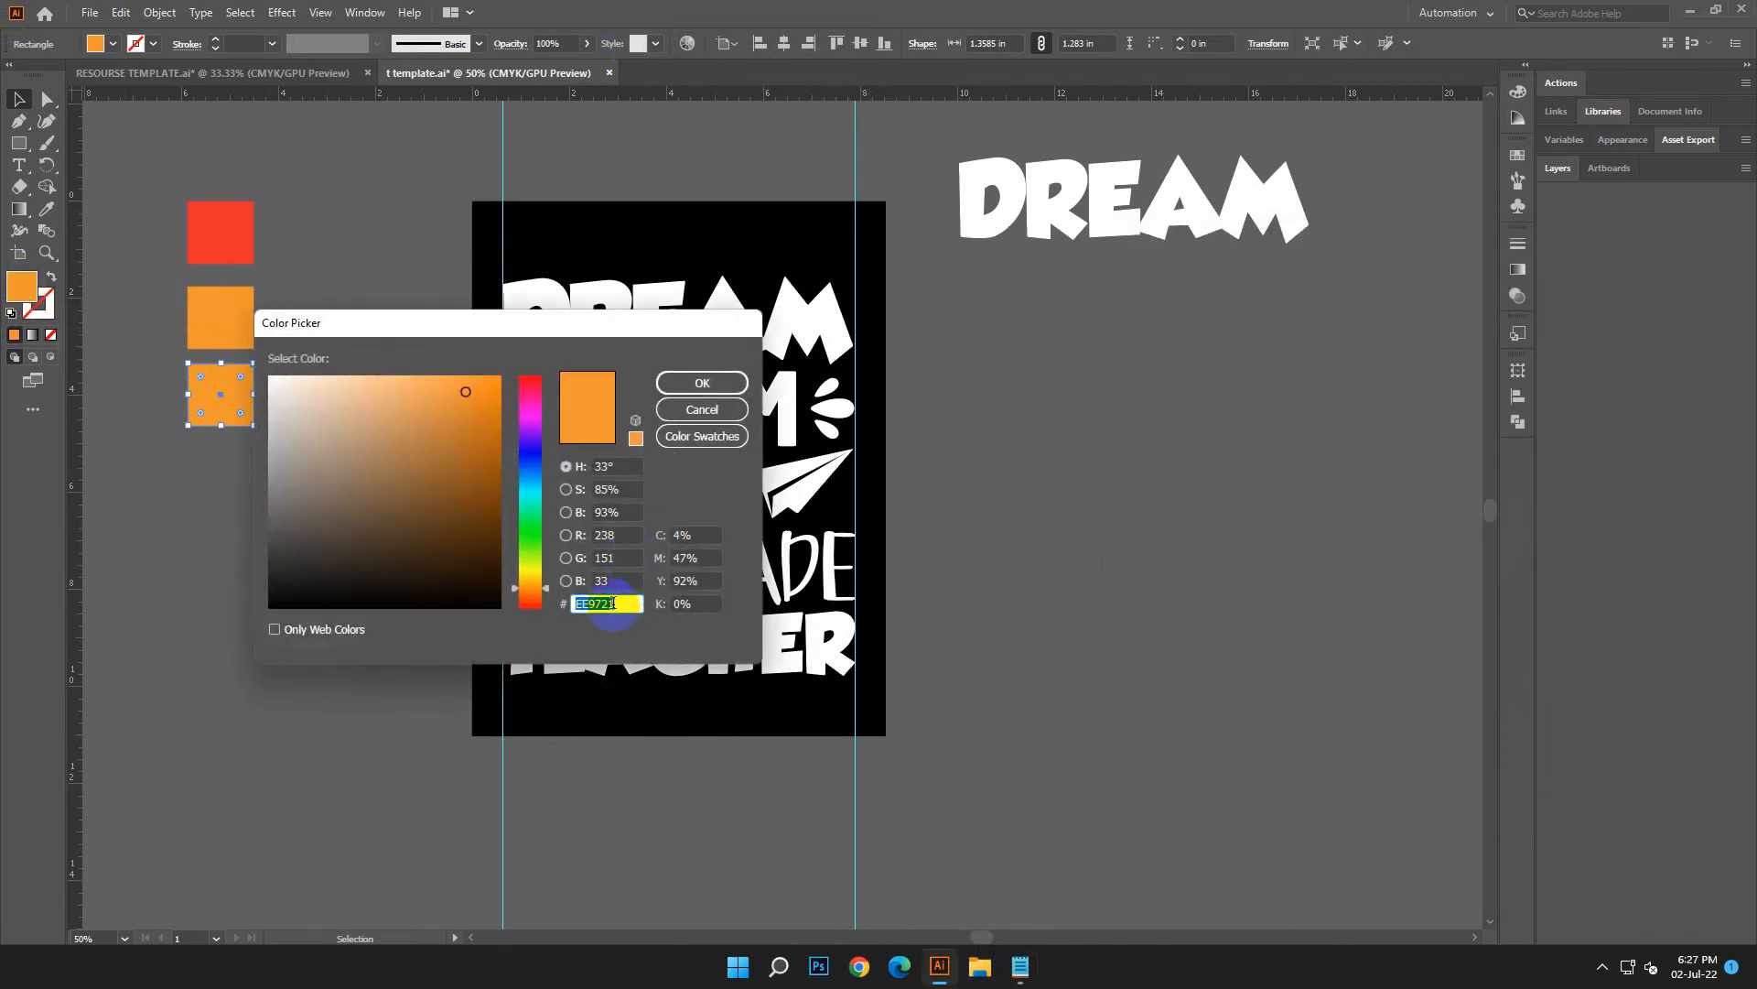
right_click(614, 604)
left_click(675, 698)
left_click(702, 382)
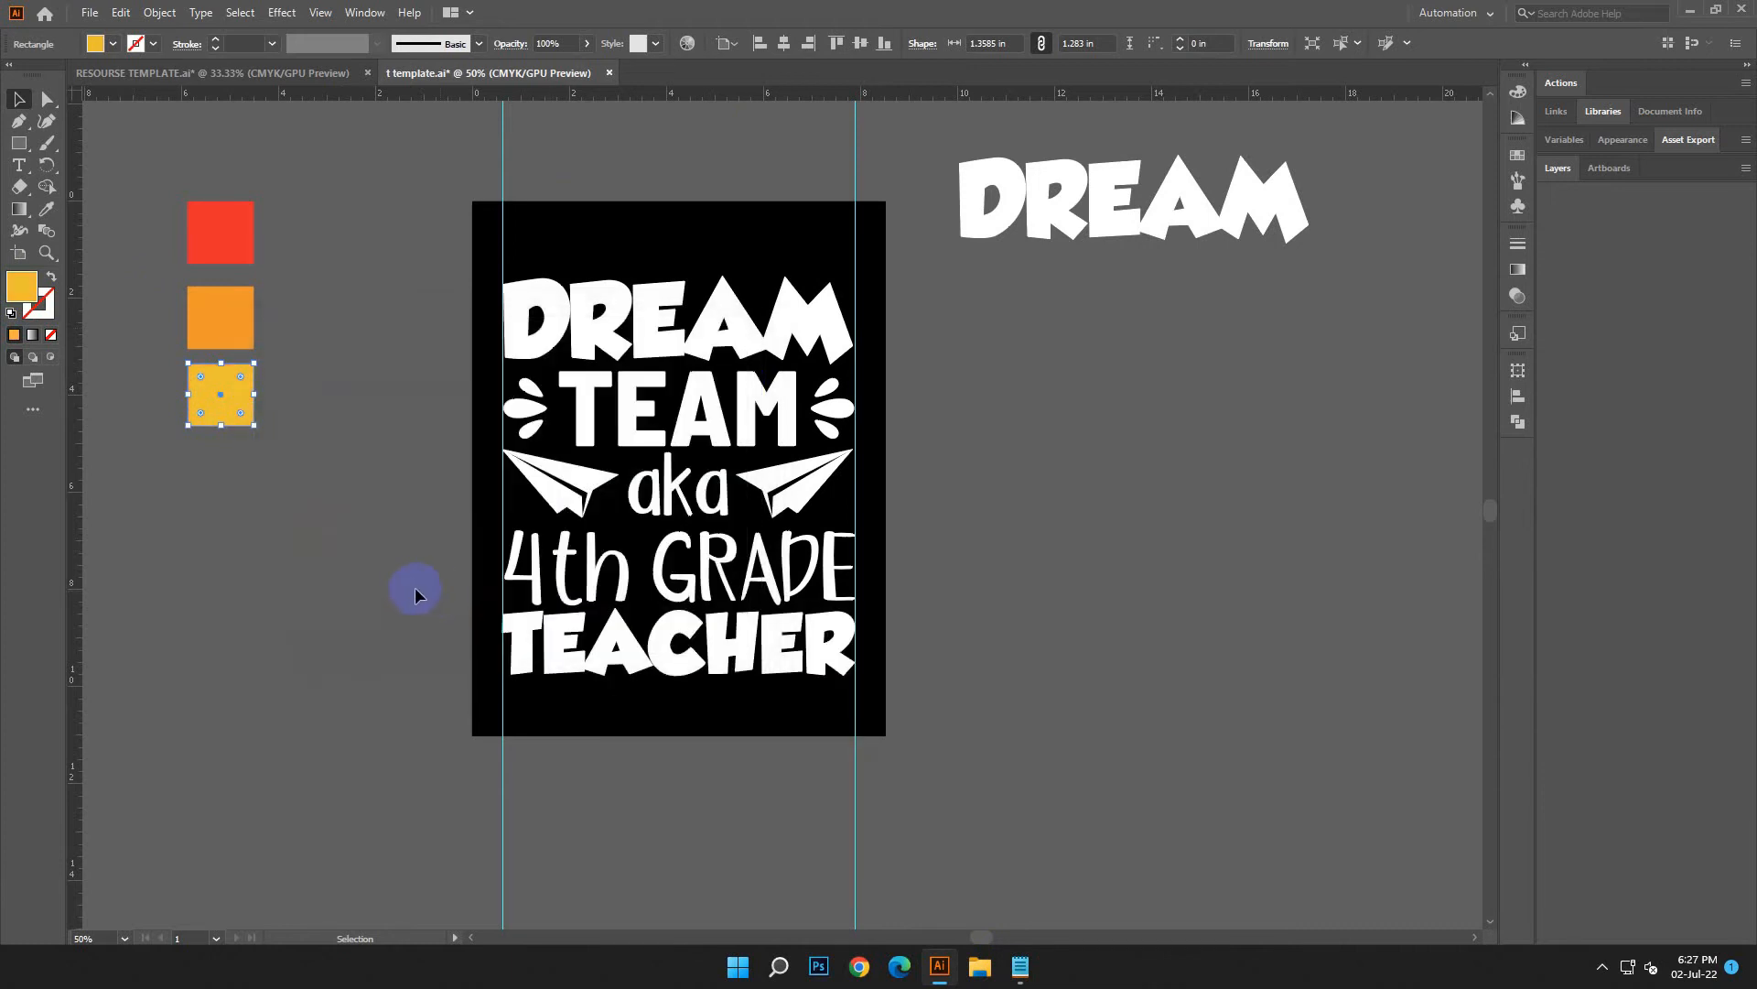
left_click(793, 805)
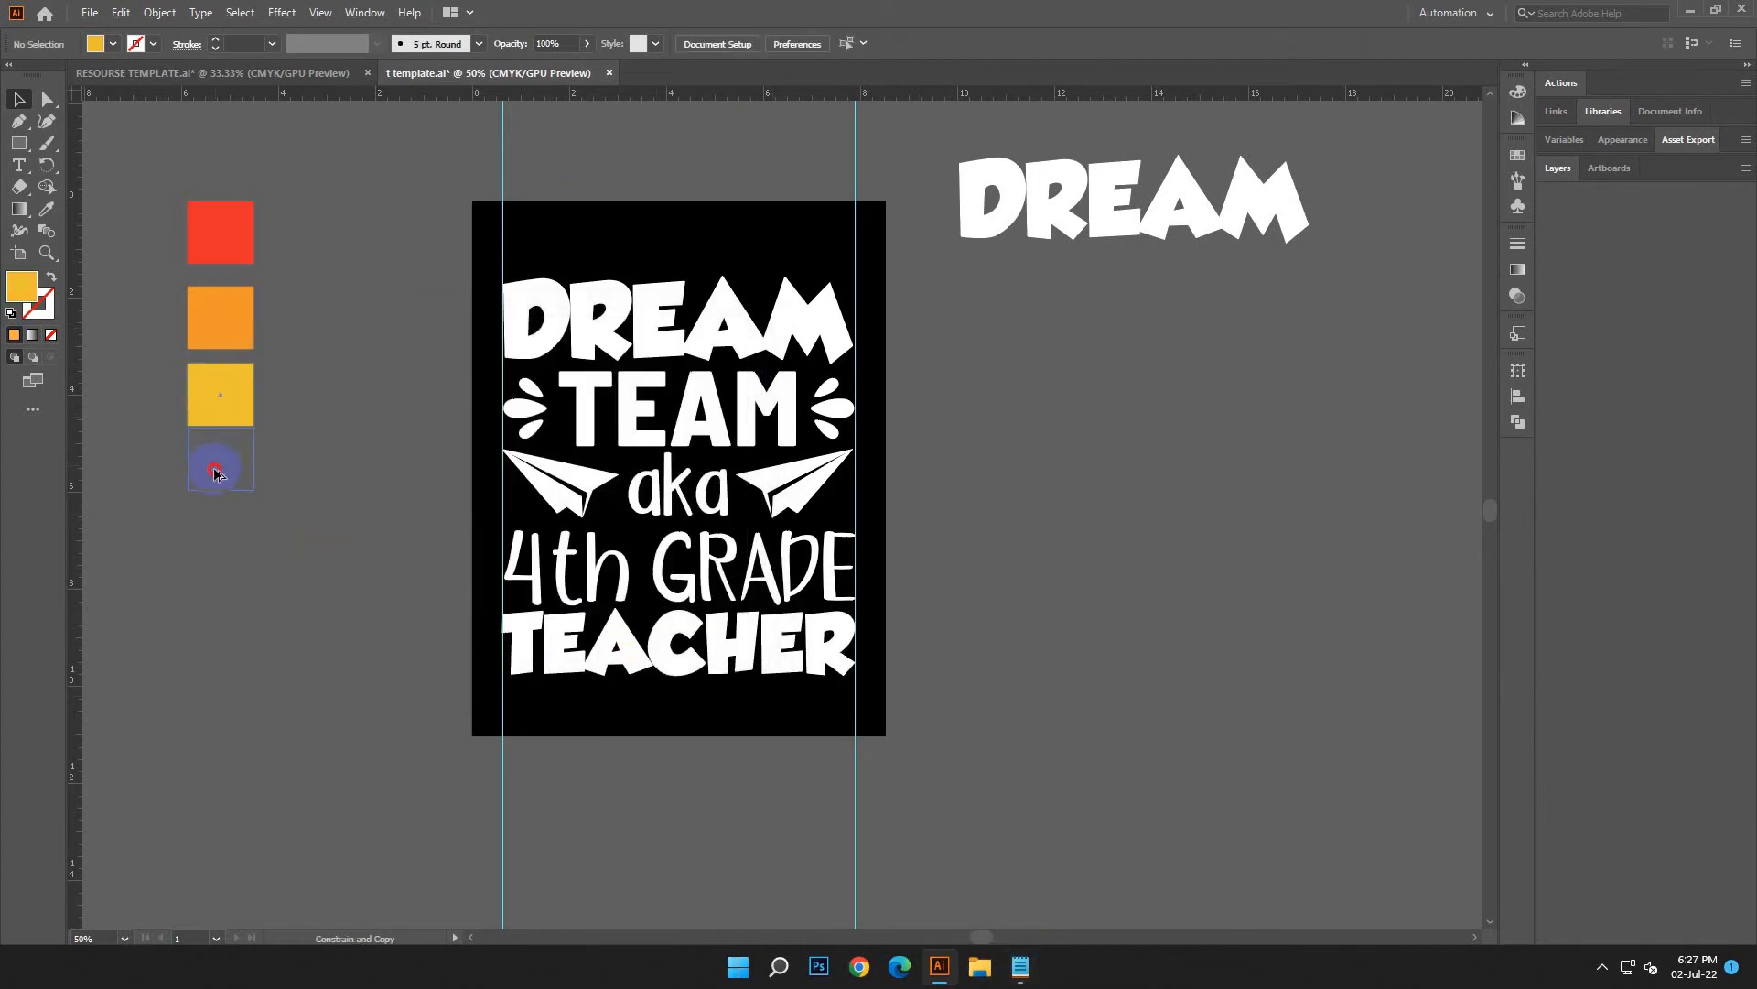
Duplicate the yellow swatch below itself and fill the copy with color code 60B446 from the Notepad notes.
left_click(1018, 966)
left_click_drag(1255, 675, 1132, 677)
right_click(1132, 678)
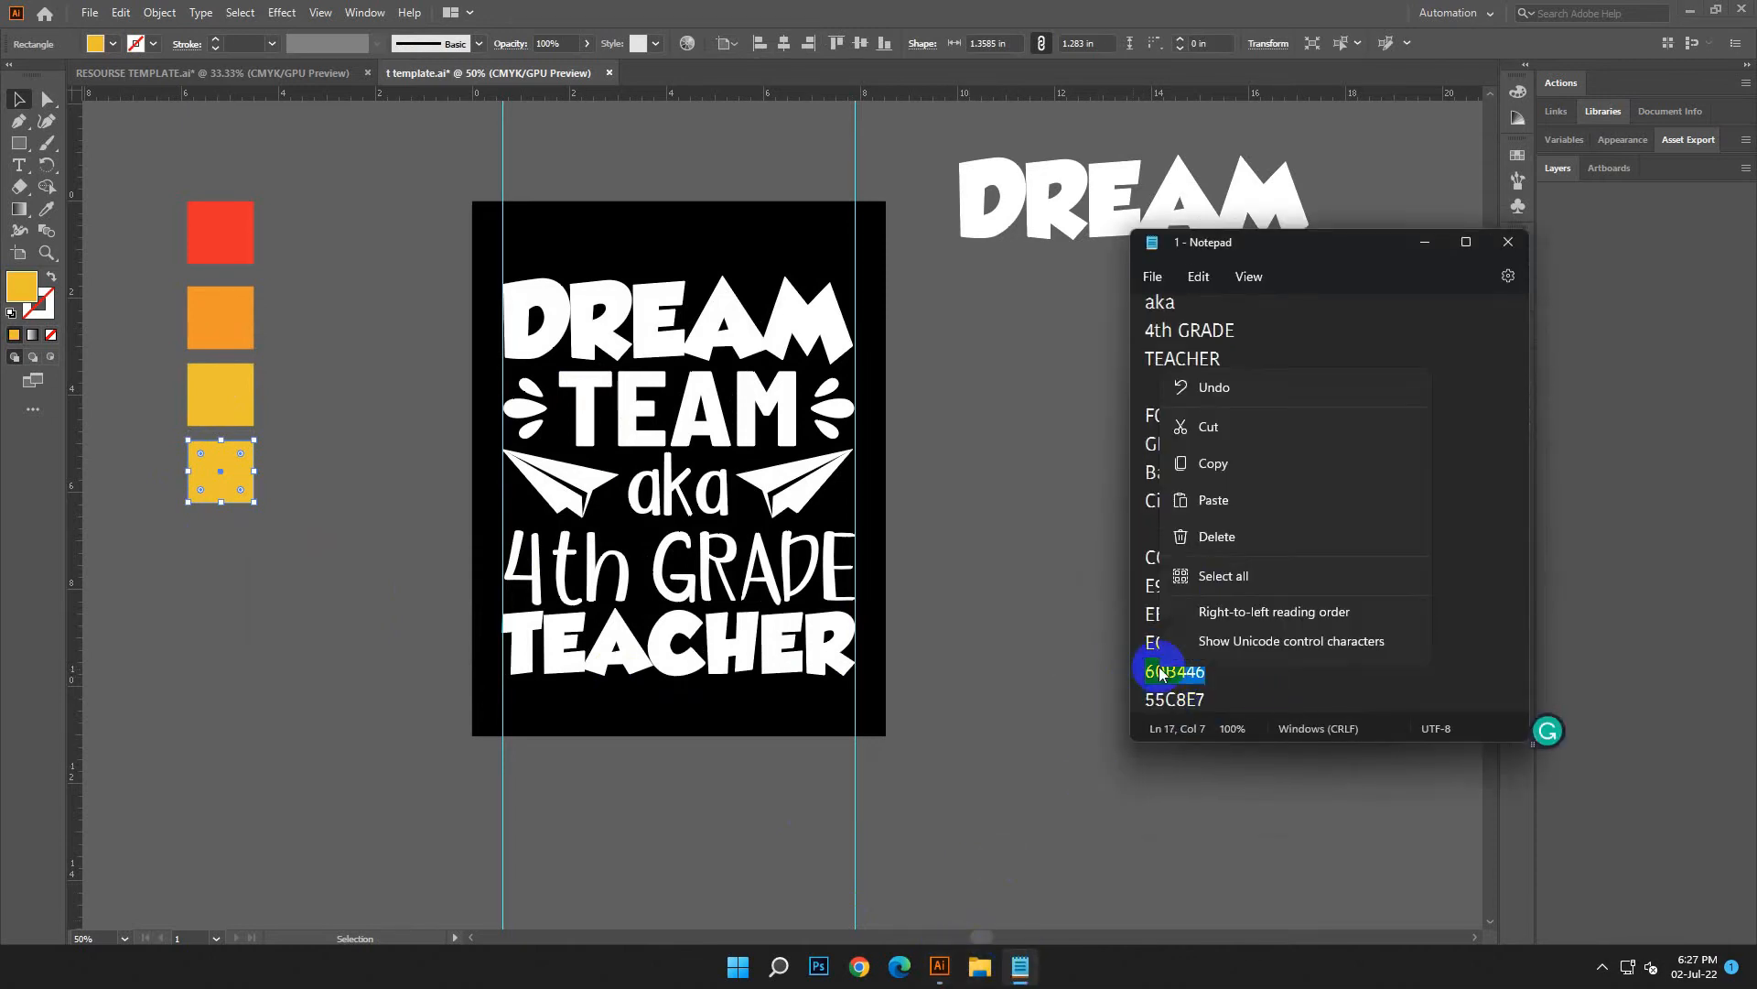
left_click(1217, 396)
left_click(1426, 242)
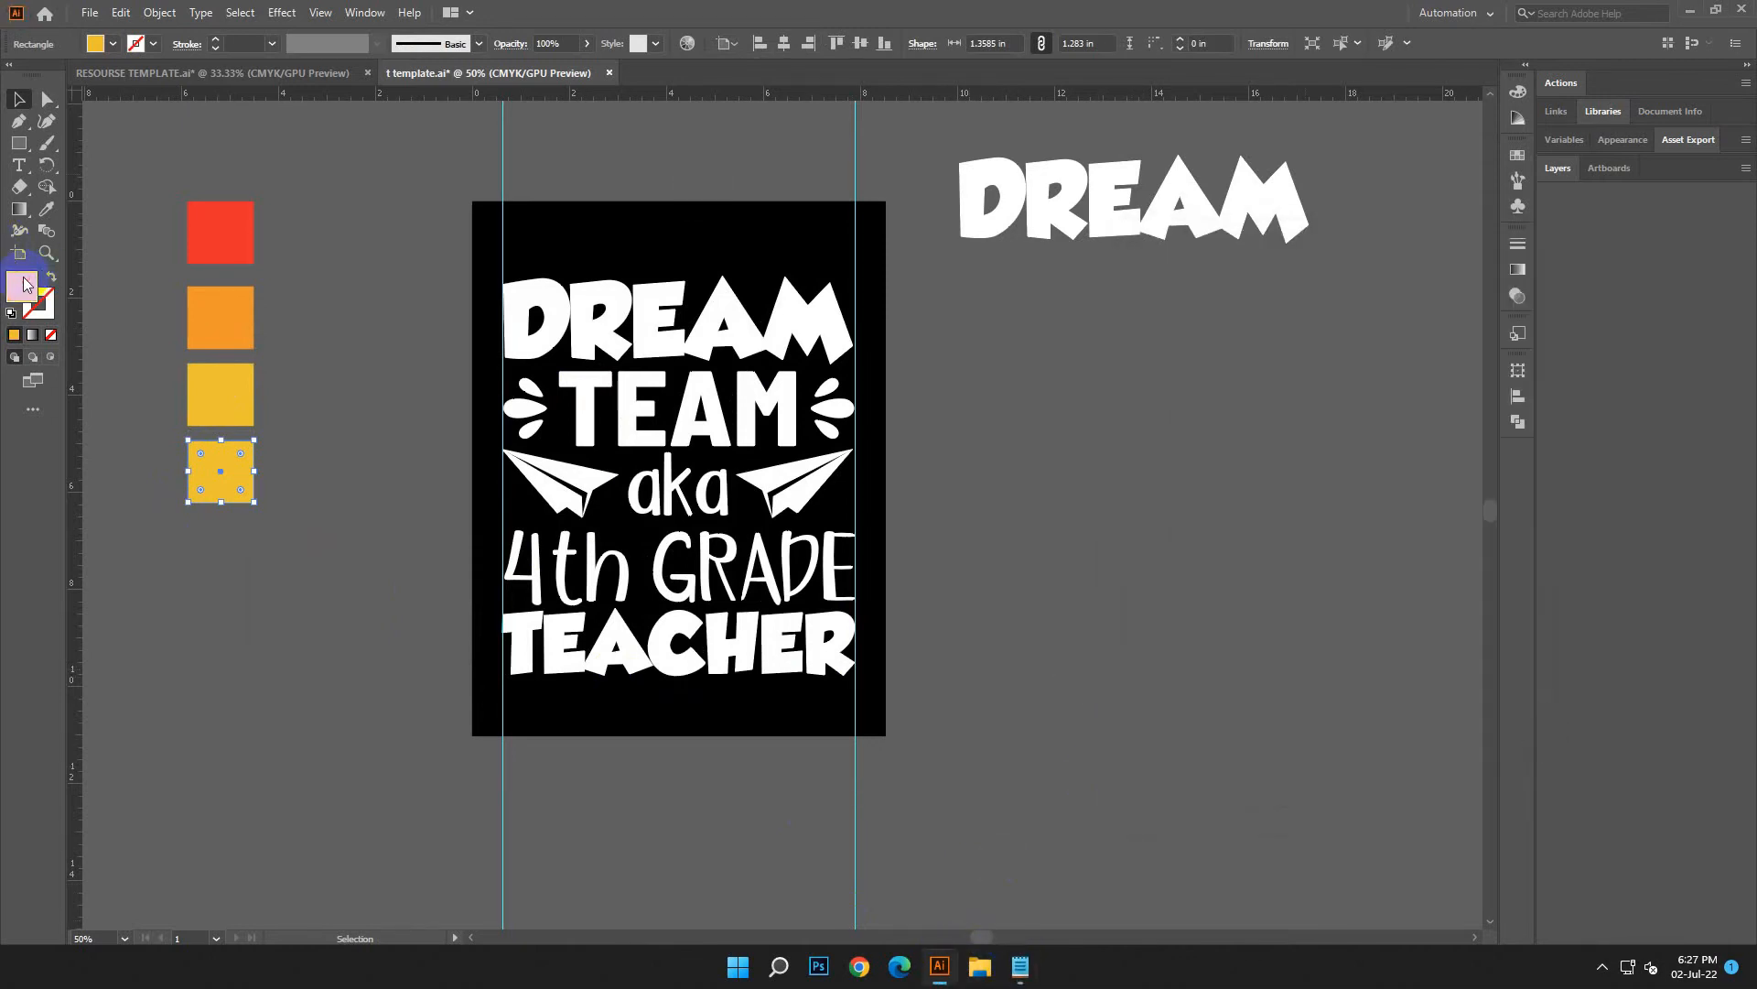
double_click(24, 284)
double_click(599, 603)
right_click(599, 603)
left_click(645, 671)
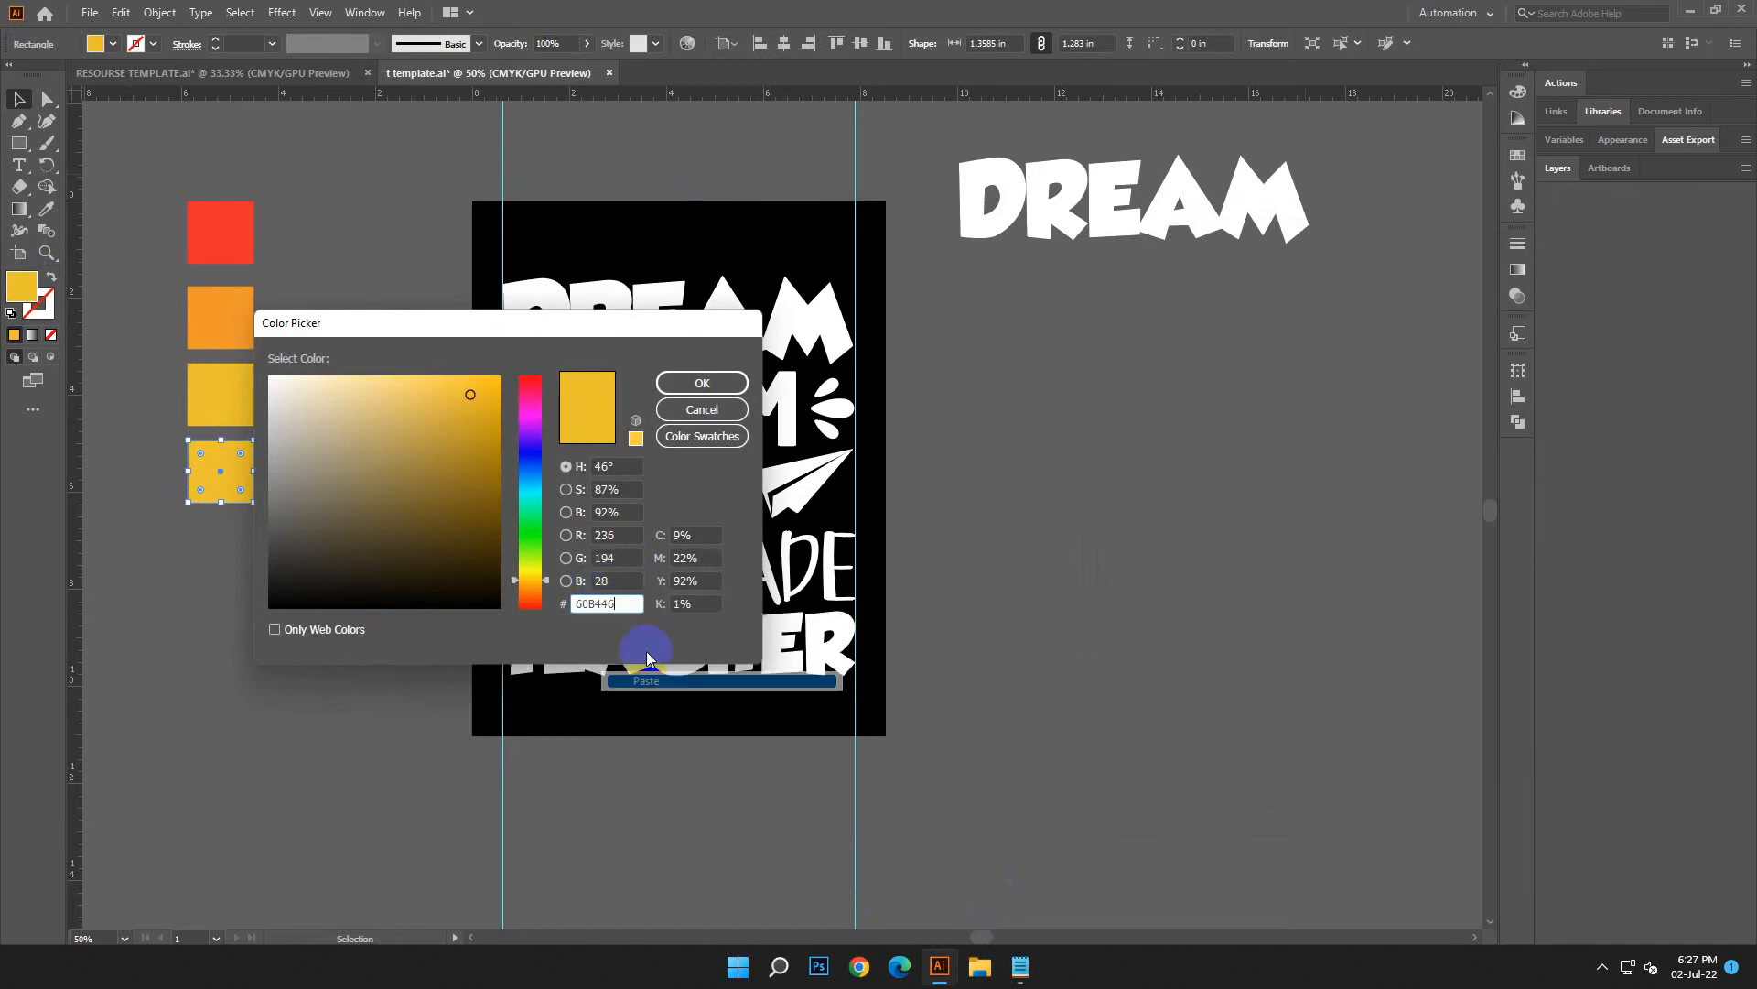
left_click(702, 382)
left_click(227, 634)
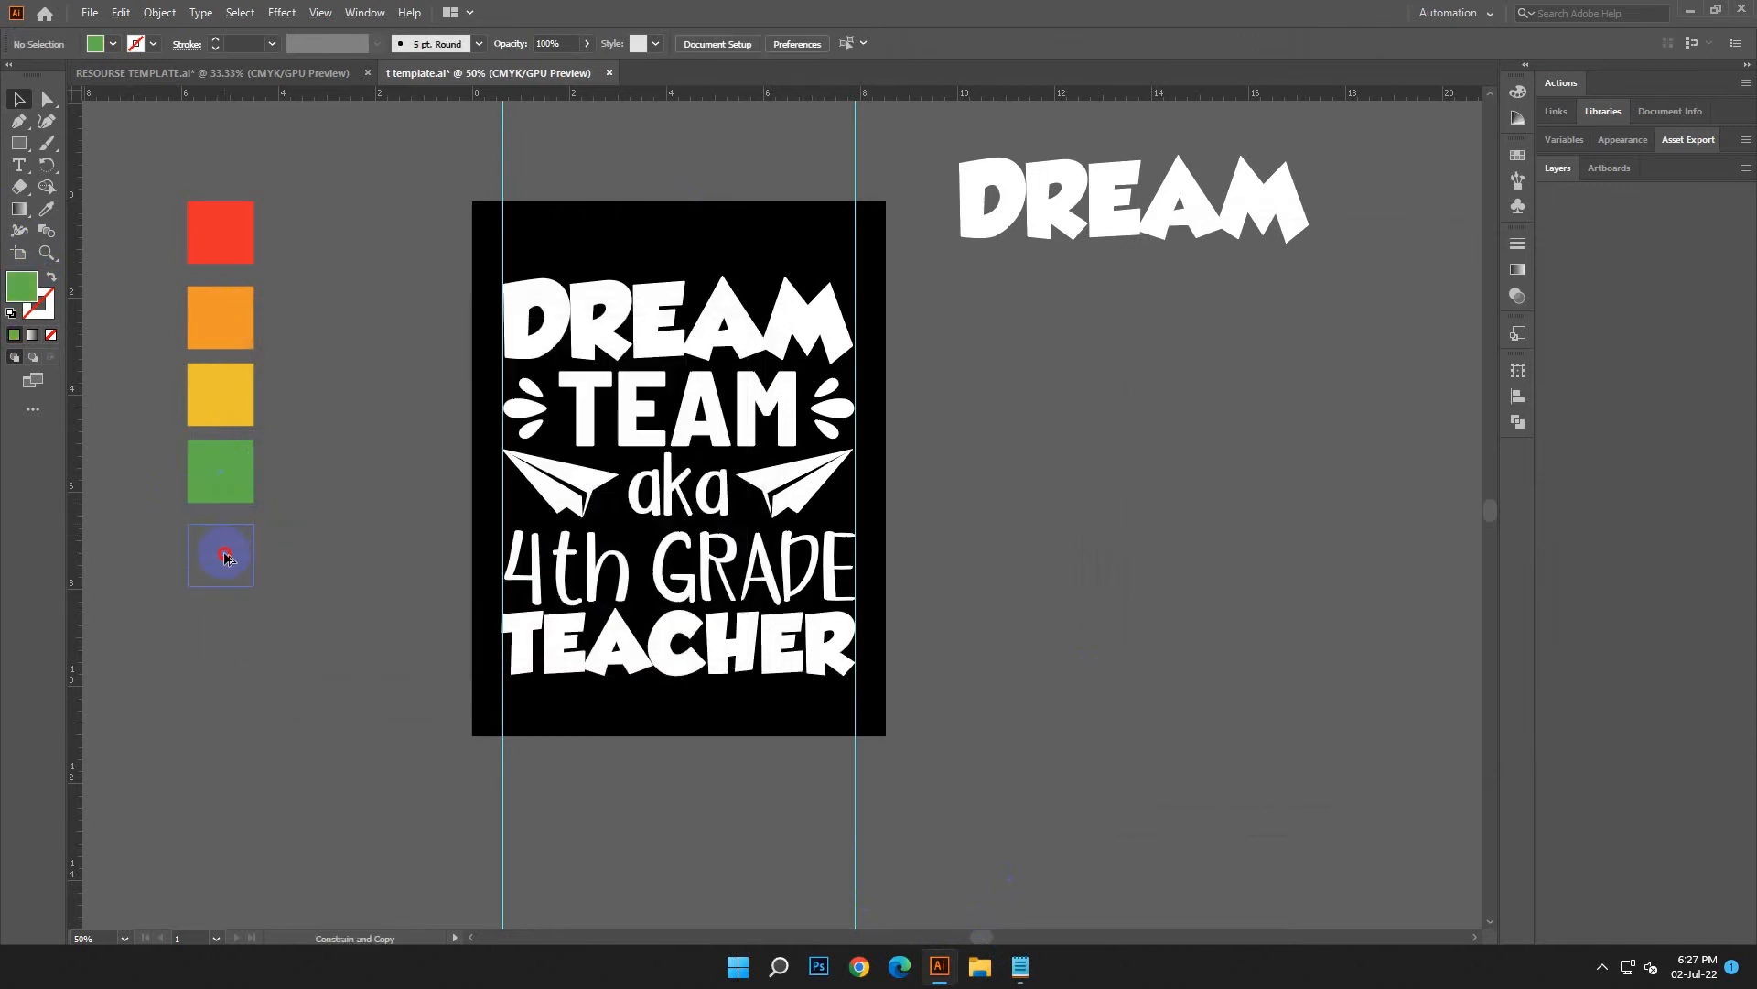
Duplicate the green swatch below itself and fill the copy with color code 55C8E7 from the Notepad notes.
left_click(227, 549)
left_click(1021, 966)
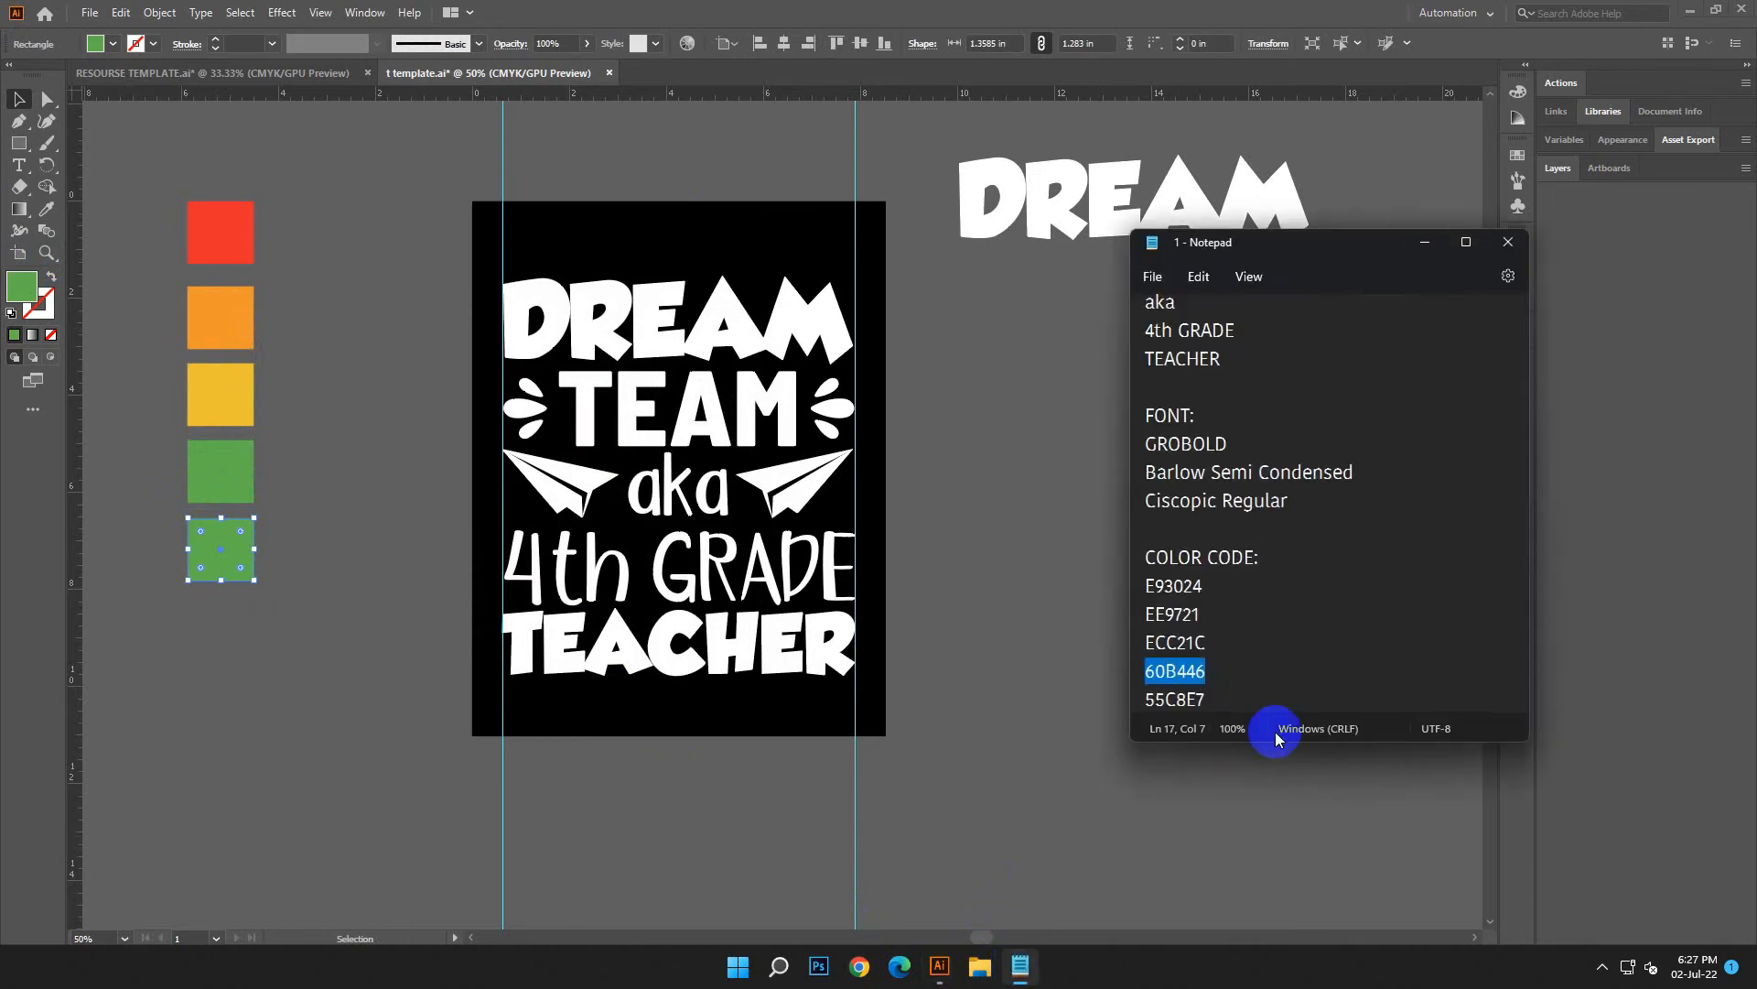
double_click(1173, 700)
right_click(1174, 700)
left_click(1208, 432)
left_click(1425, 244)
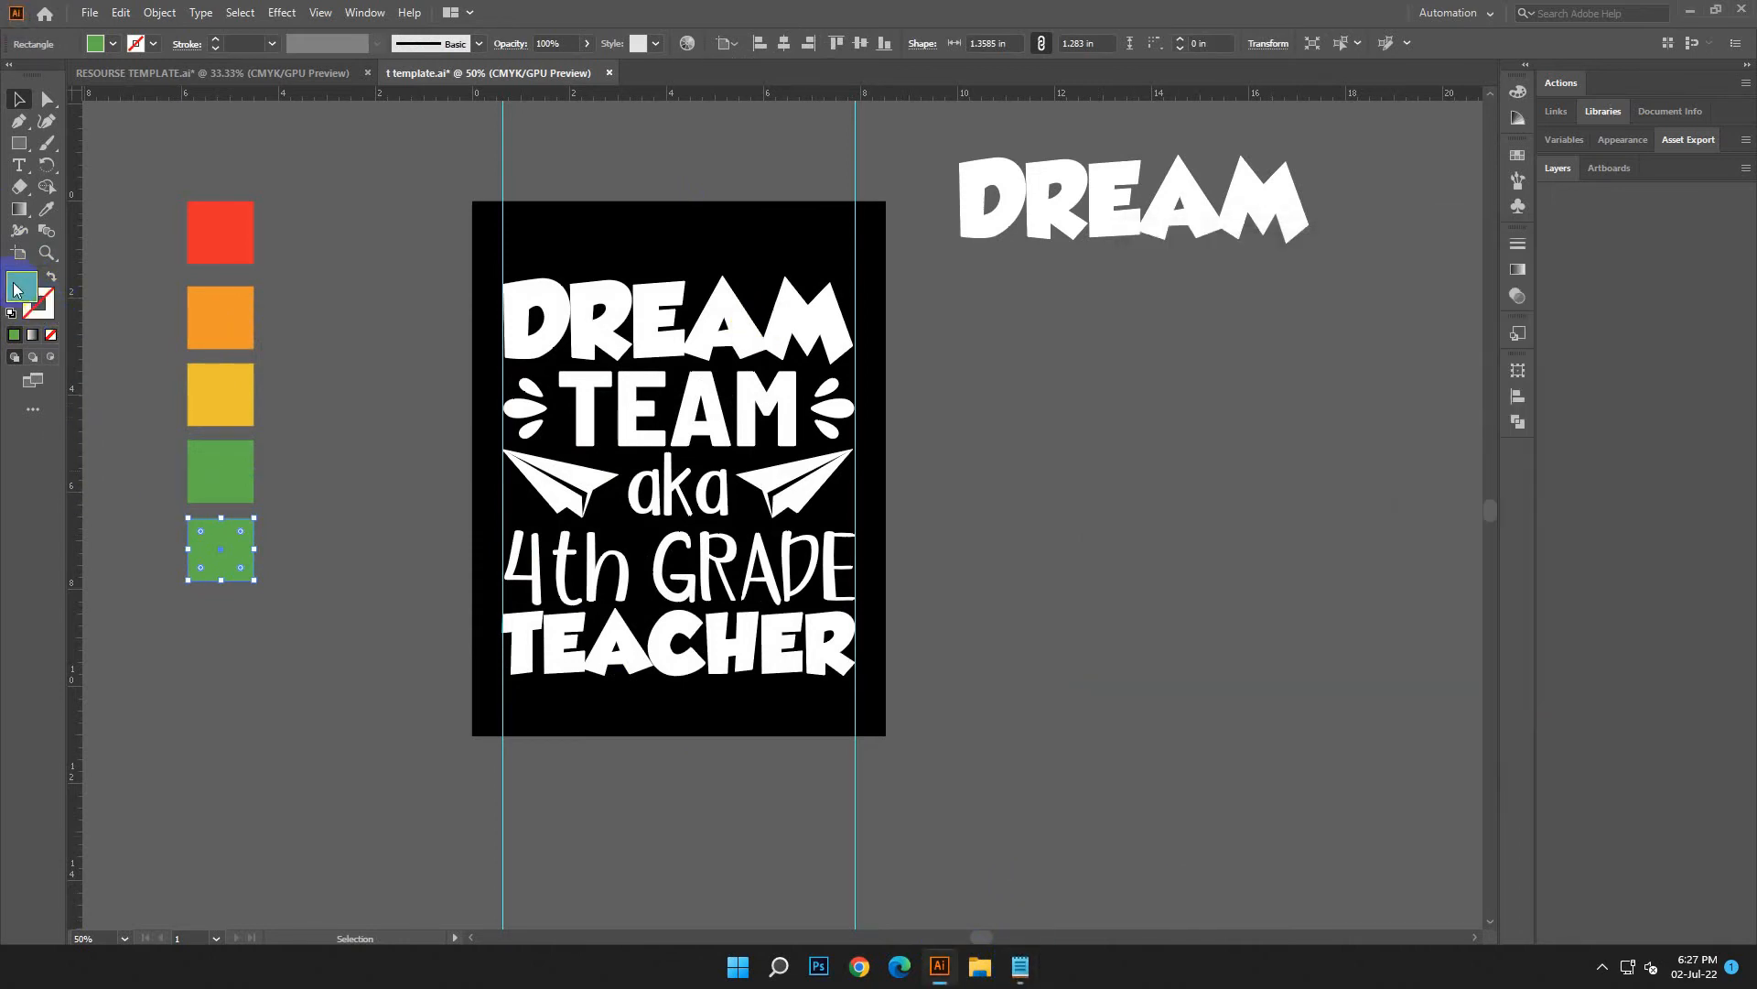
double_click(13, 290)
right_click(598, 603)
left_click(703, 679)
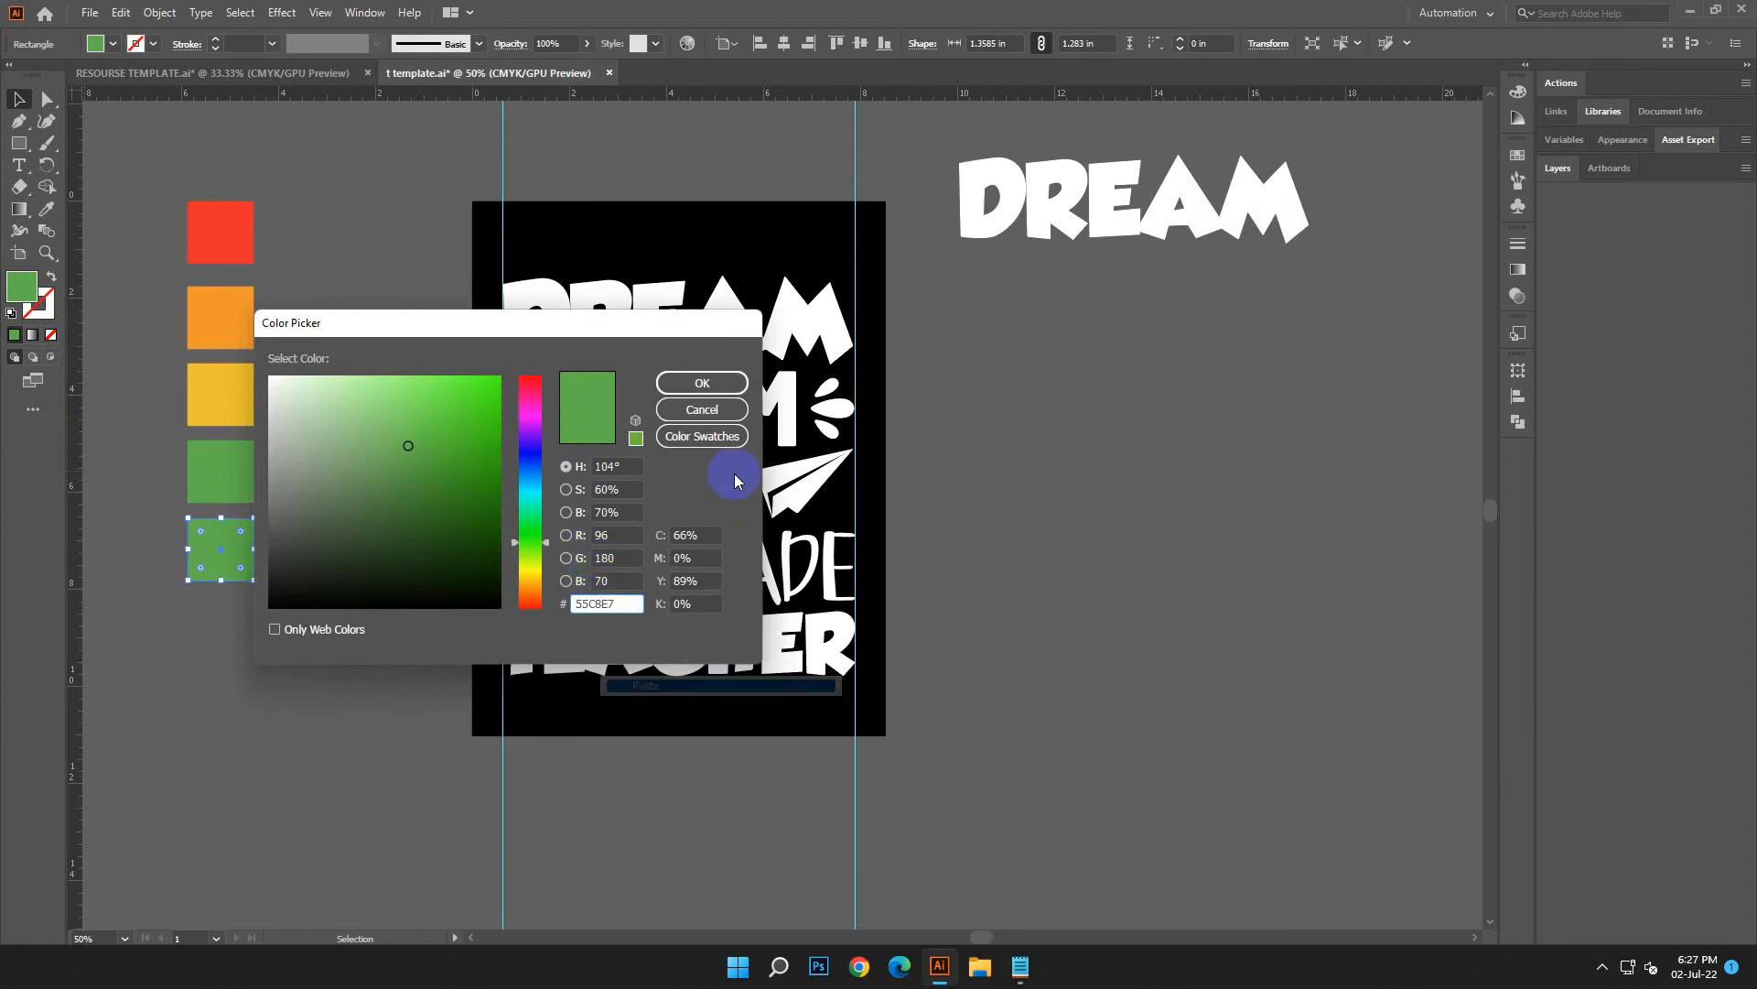
left_click(702, 383)
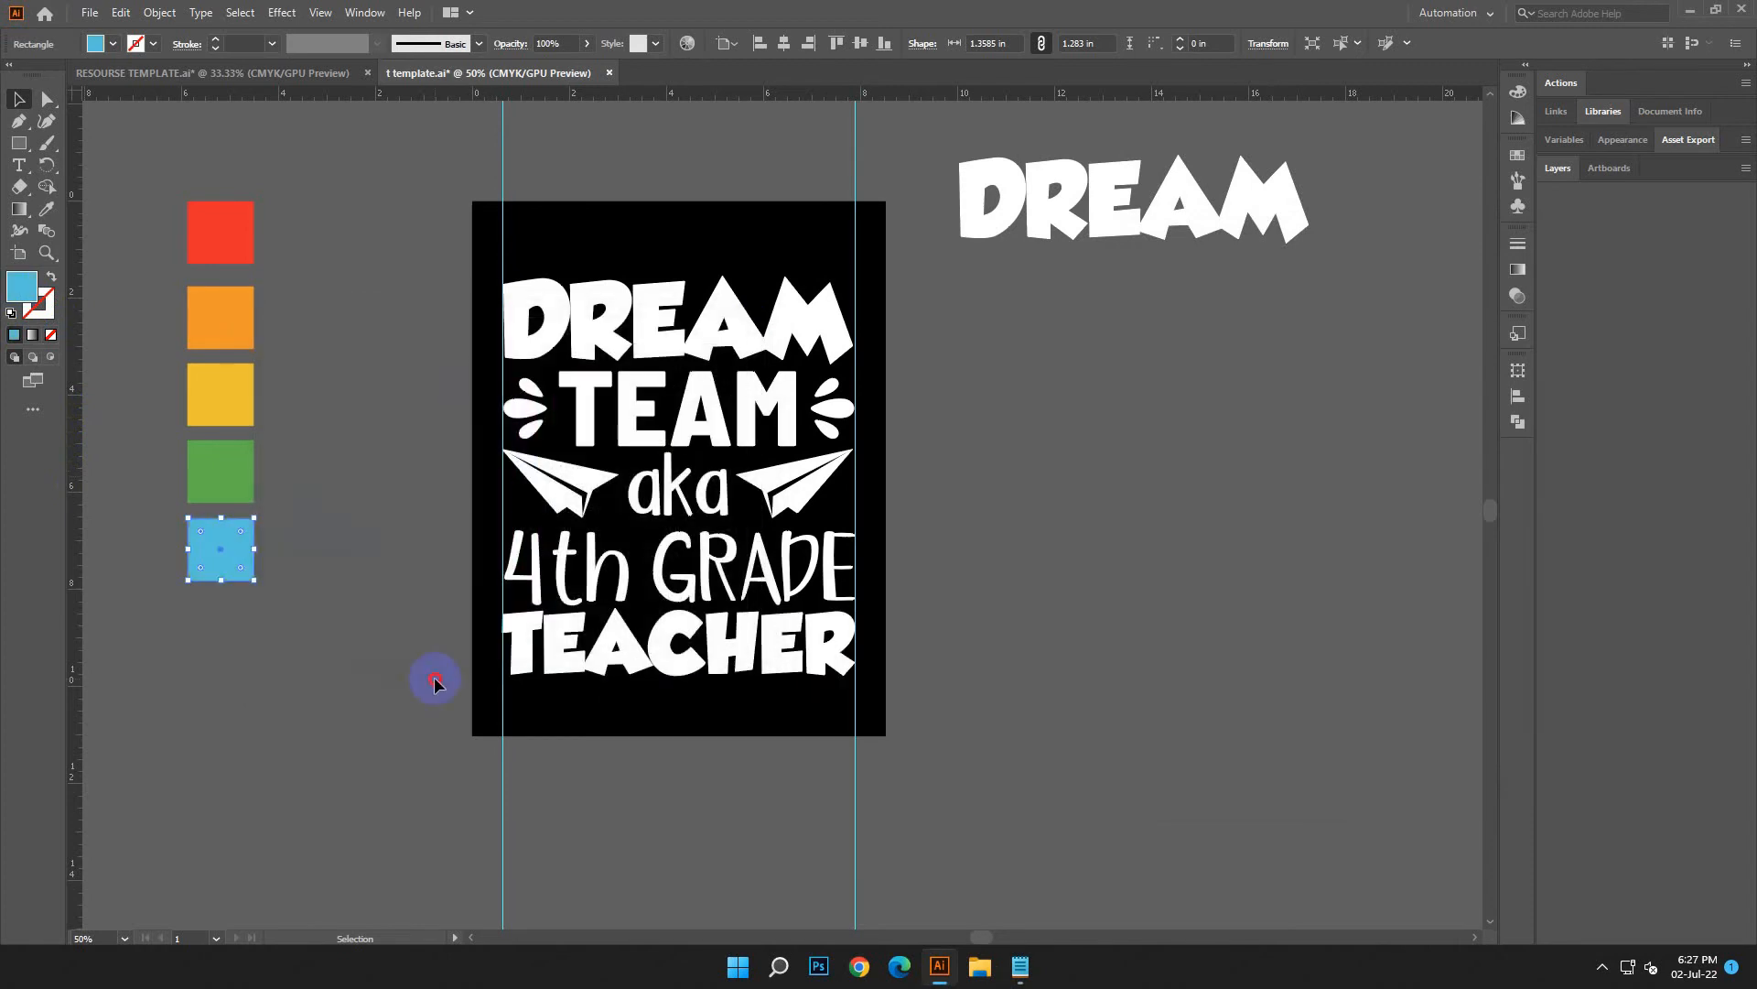
left_click(431, 675)
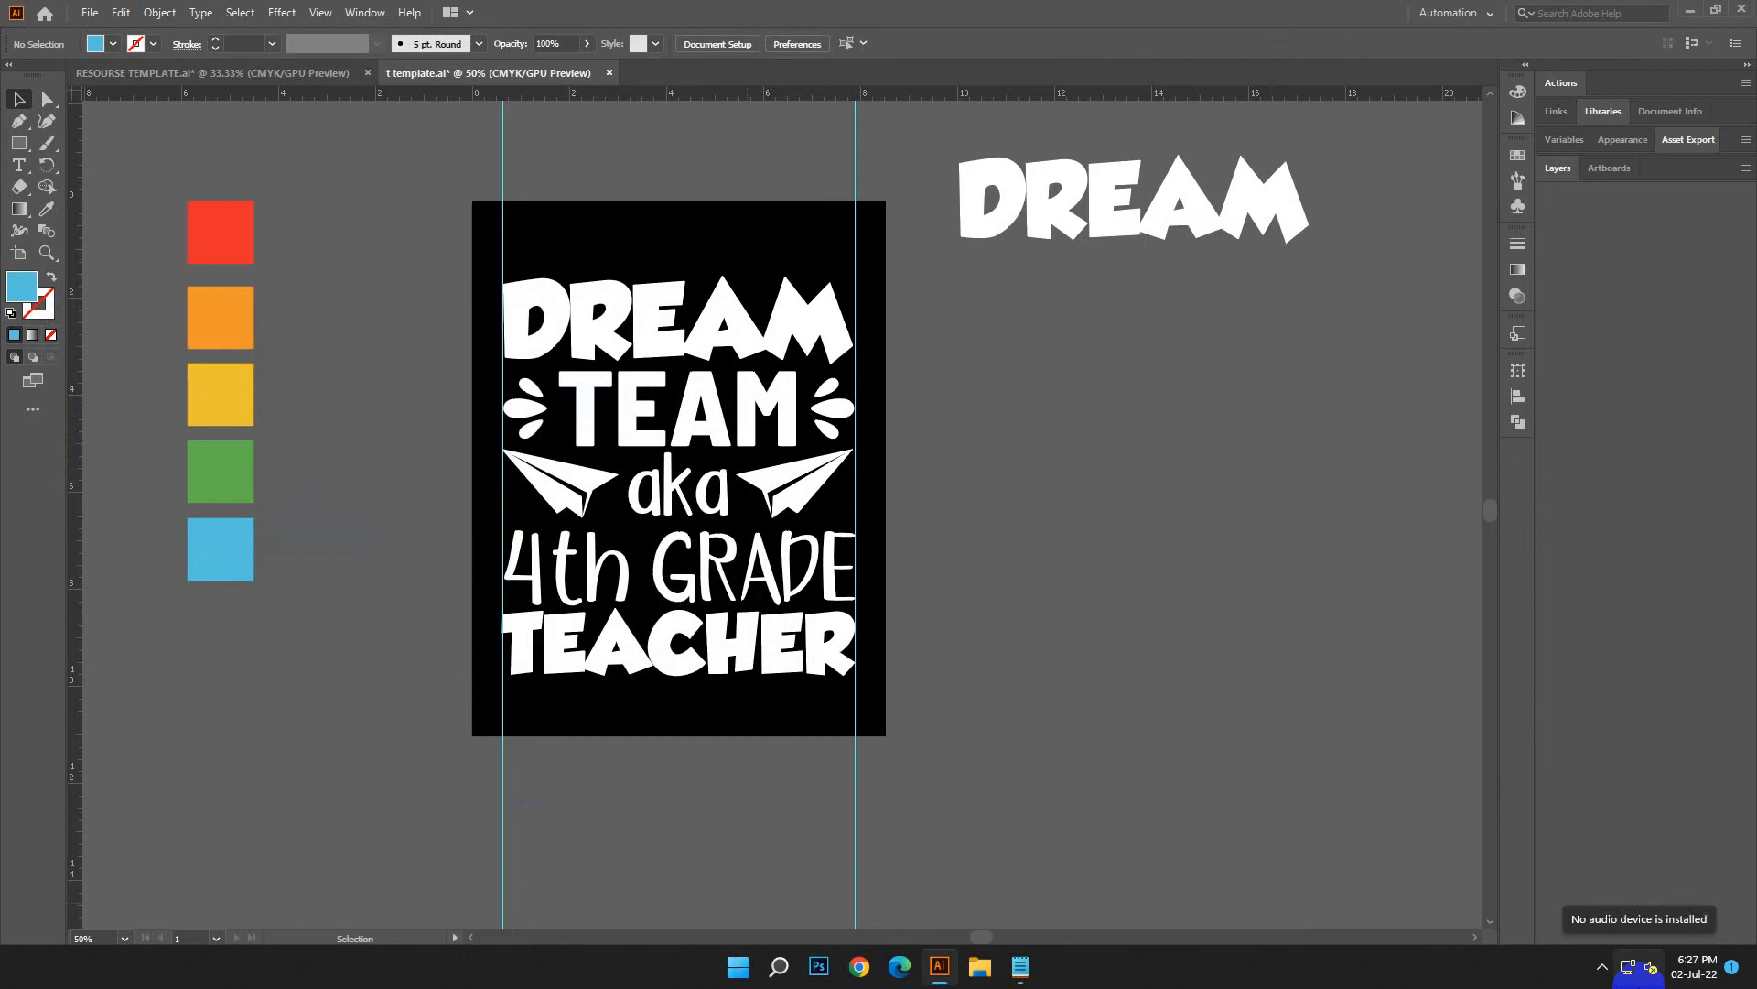
Ungroup the word DREAM on the artboard into separate letters.
left_click(671, 313)
right_click(671, 311)
left_click(732, 472)
left_click(922, 442)
Color the D of DREAM red and the R orange by sampling the matching swatches with the Eyedropper.
left_click(567, 311)
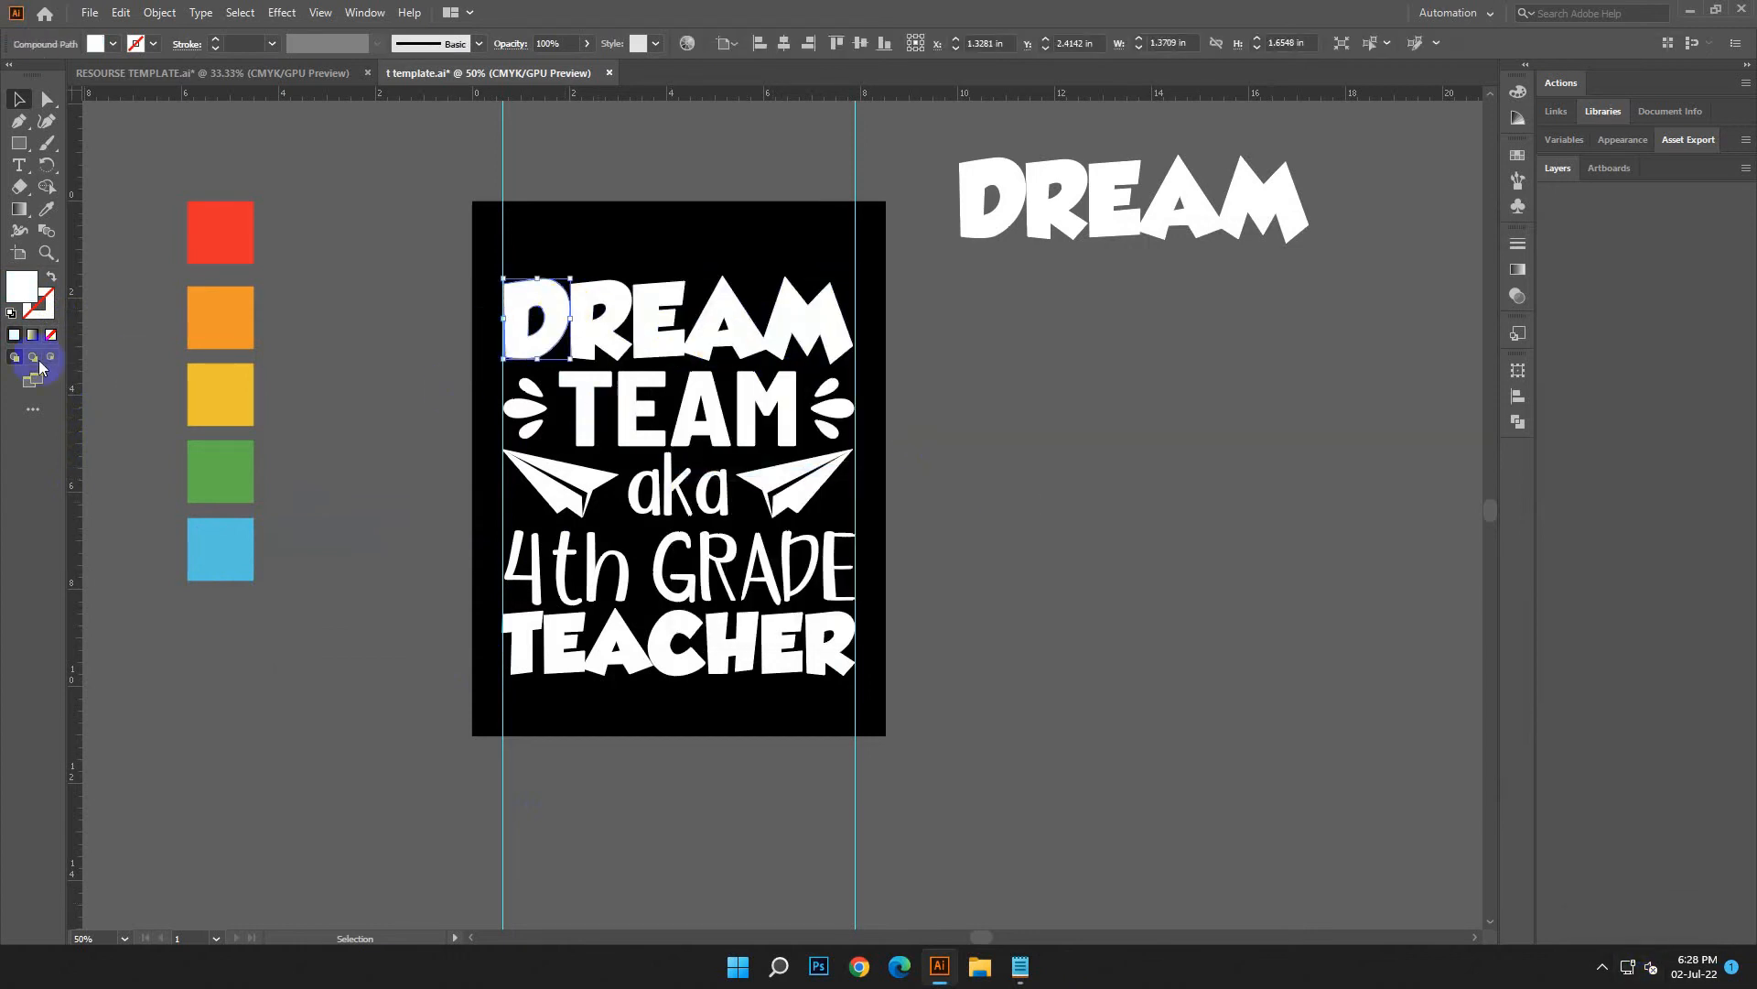
left_click(215, 227)
left_click(19, 99)
left_click(369, 255)
left_click(603, 291)
left_click(33, 210)
left_click(233, 308)
left_click(19, 98)
left_click(116, 192)
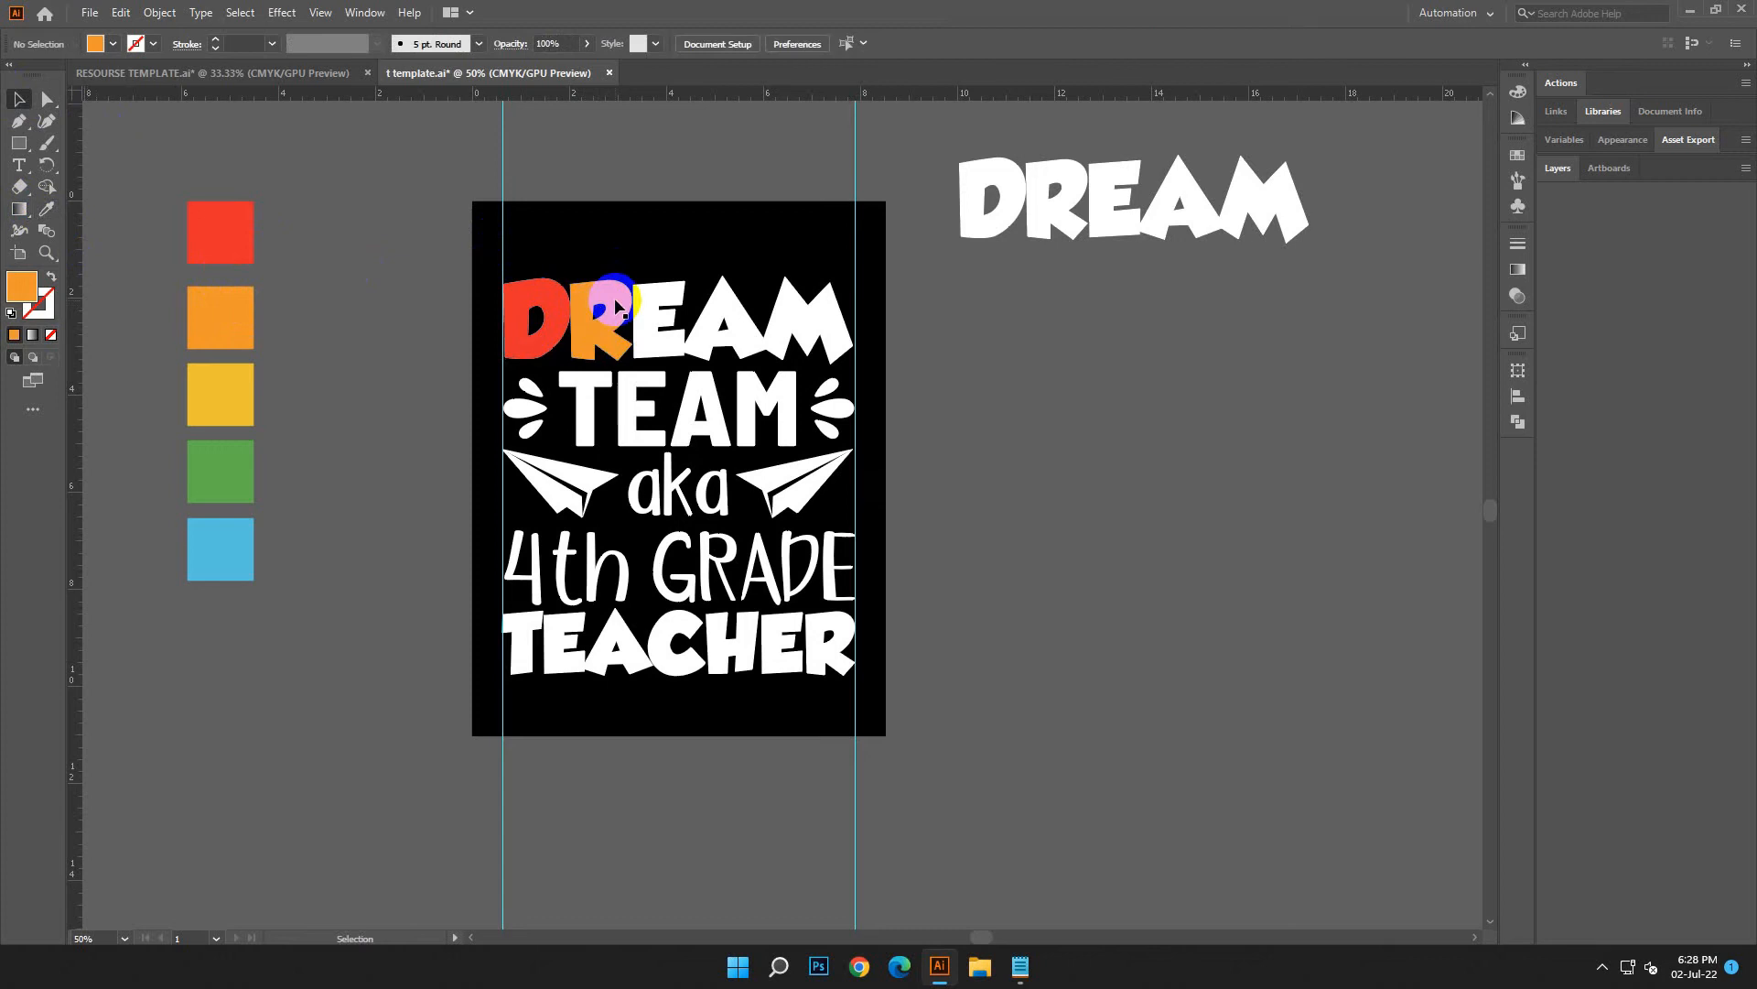
Color the E of DREAM yellow and the A green by sampling the matching swatches.
left_click(654, 311)
left_click(45, 208)
left_click(223, 388)
left_click(19, 99)
left_click(709, 320)
left_click(46, 209)
left_click(223, 472)
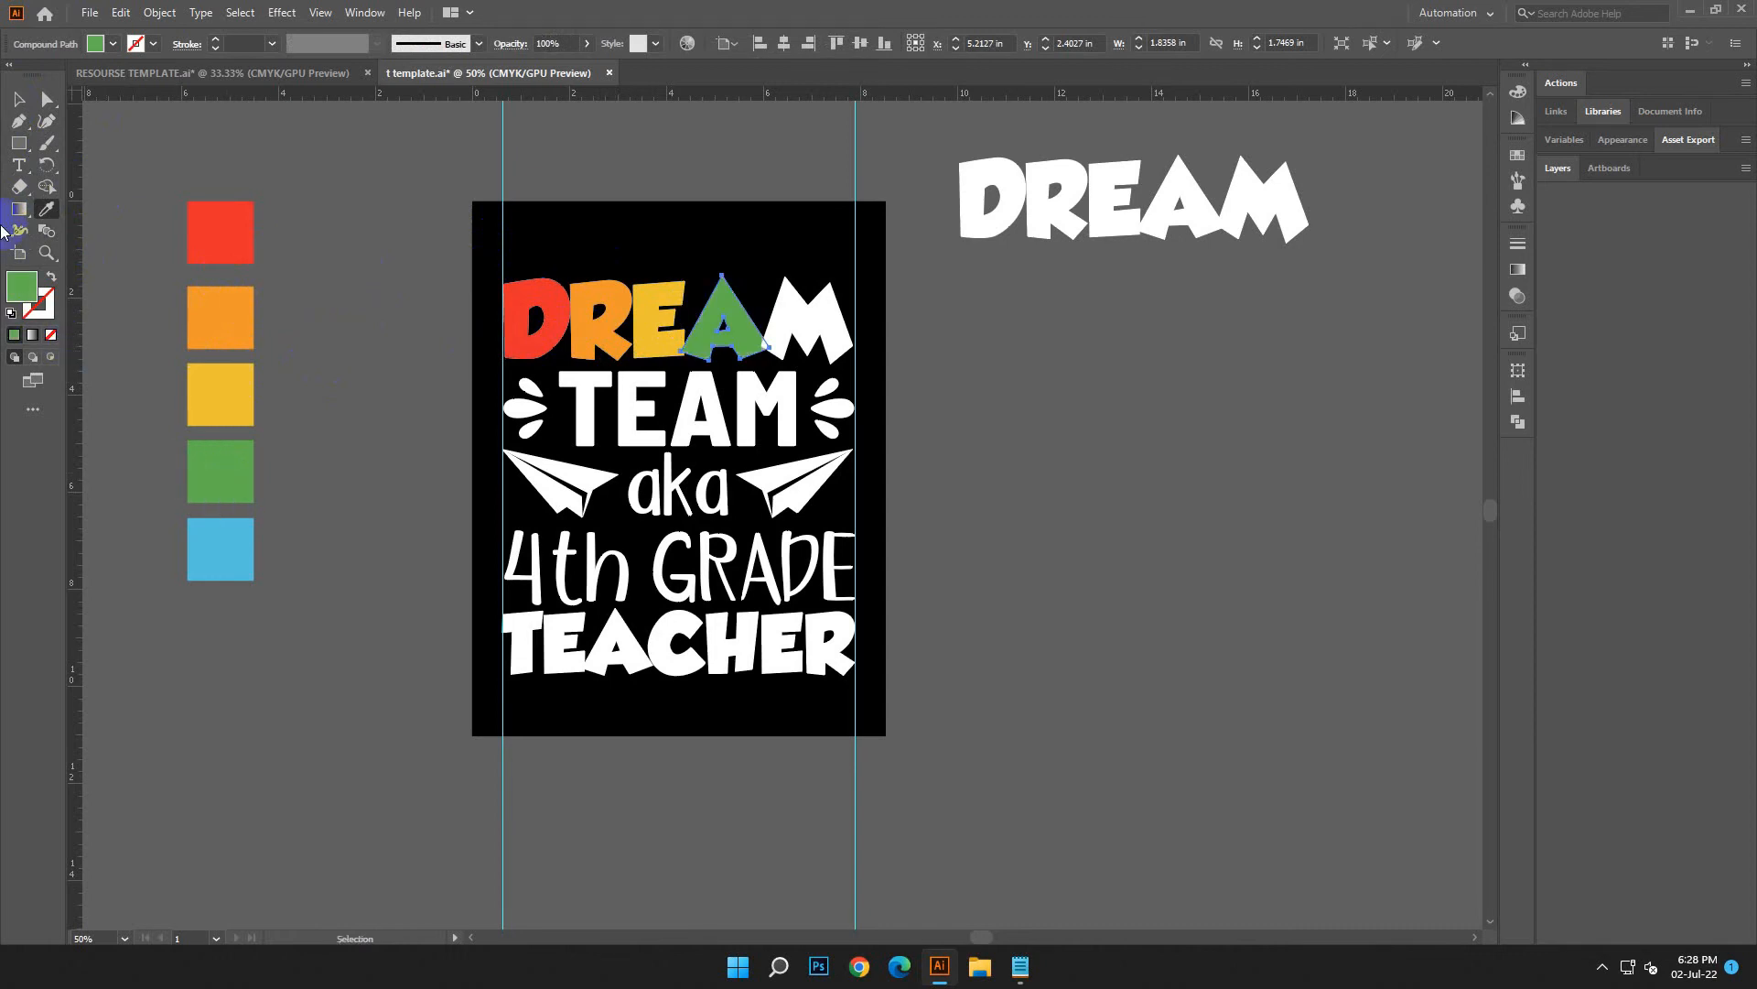
Color the M of DREAM blue by sampling the blue swatch.
left_click(19, 99)
left_click(805, 321)
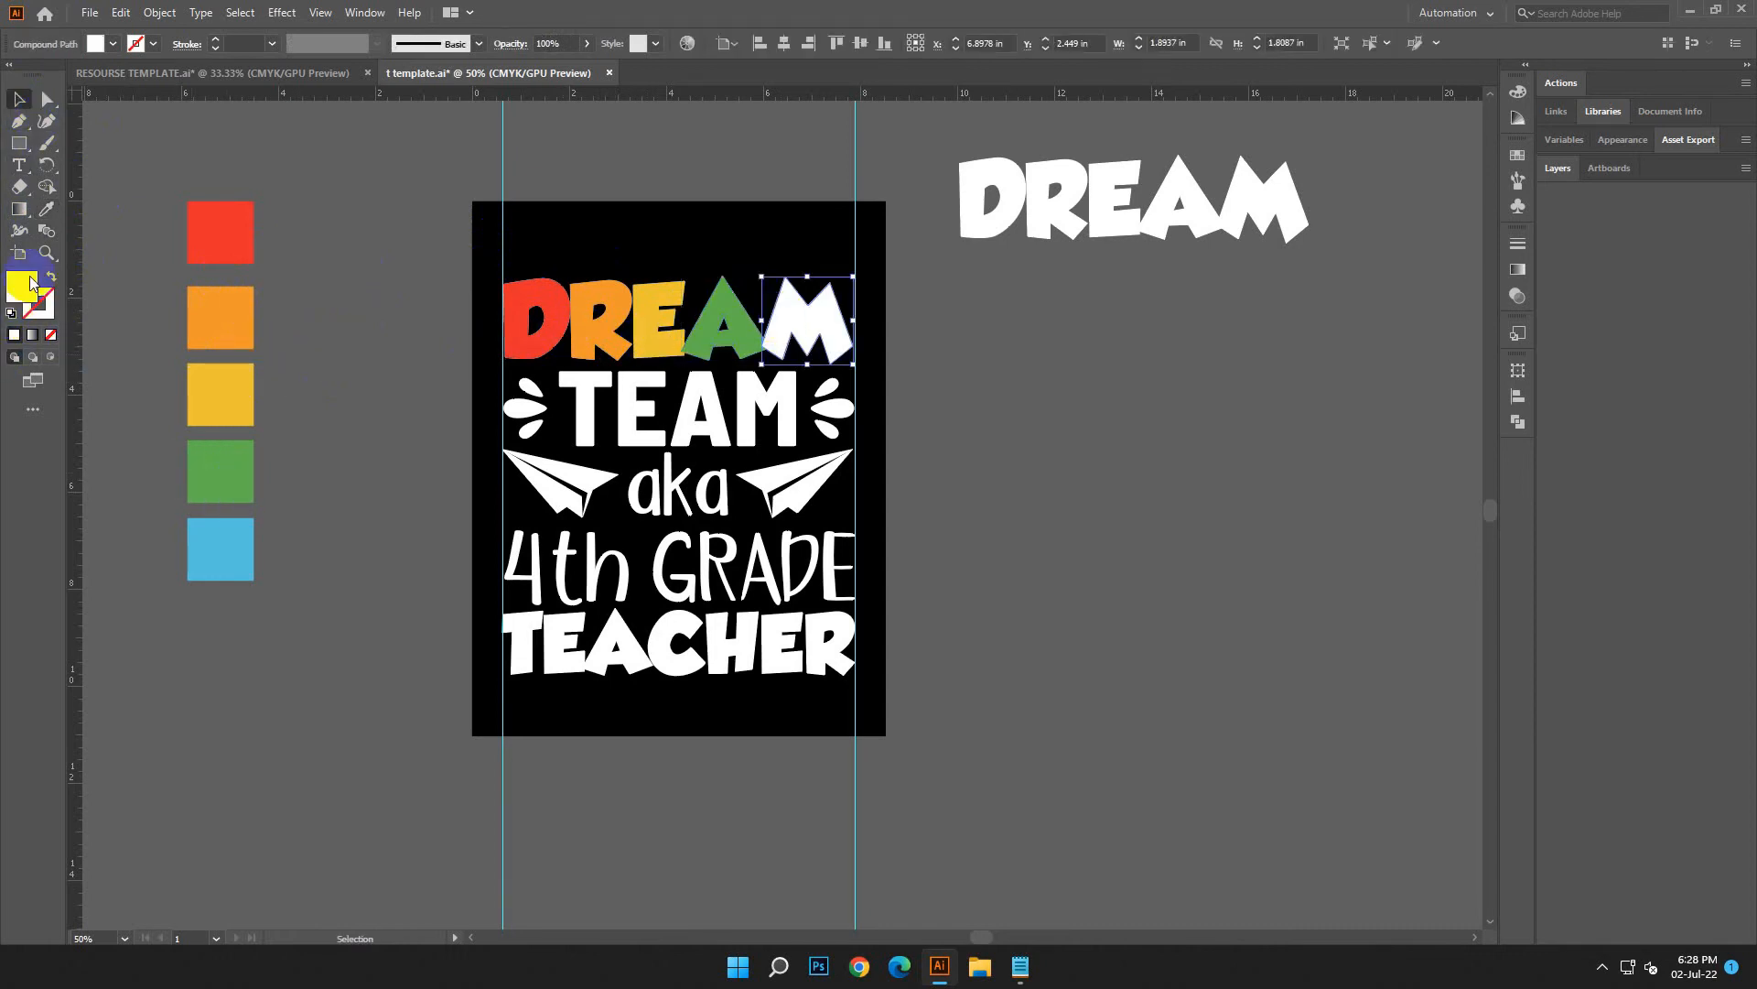
left_click(46, 208)
left_click(216, 540)
left_click(19, 99)
left_click(208, 228)
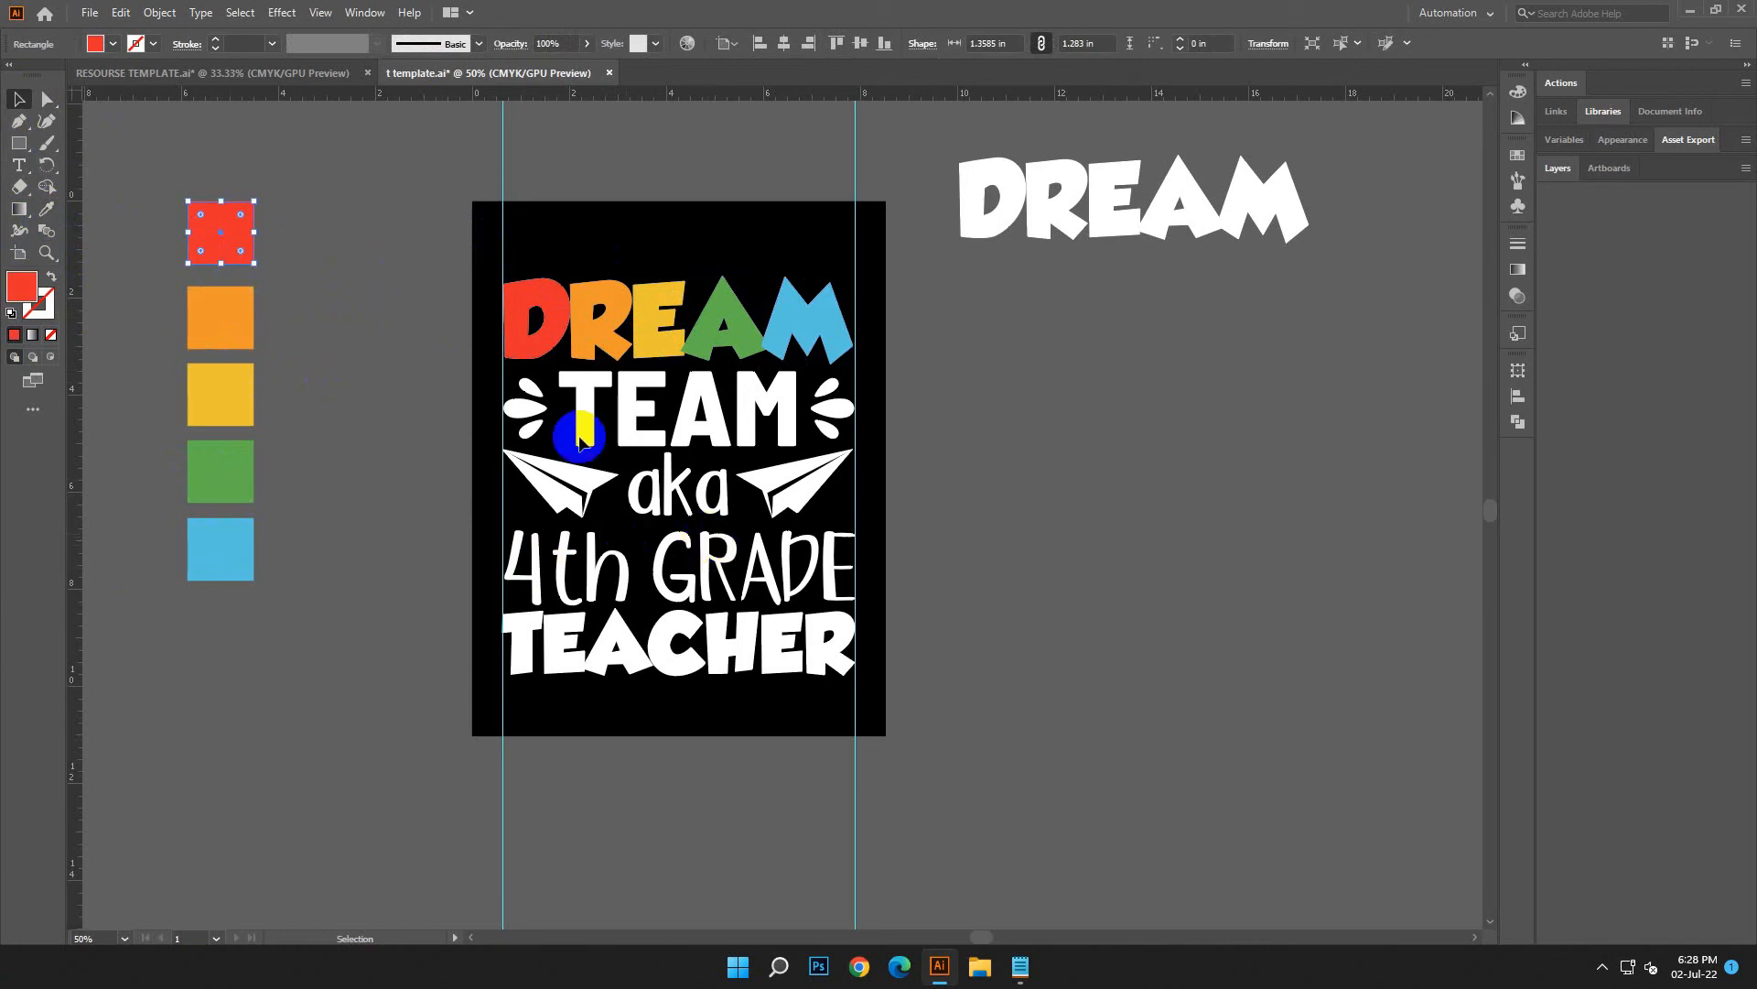
Color both paper planes beside aka blue by sampling the M of DREAM.
left_click(595, 480)
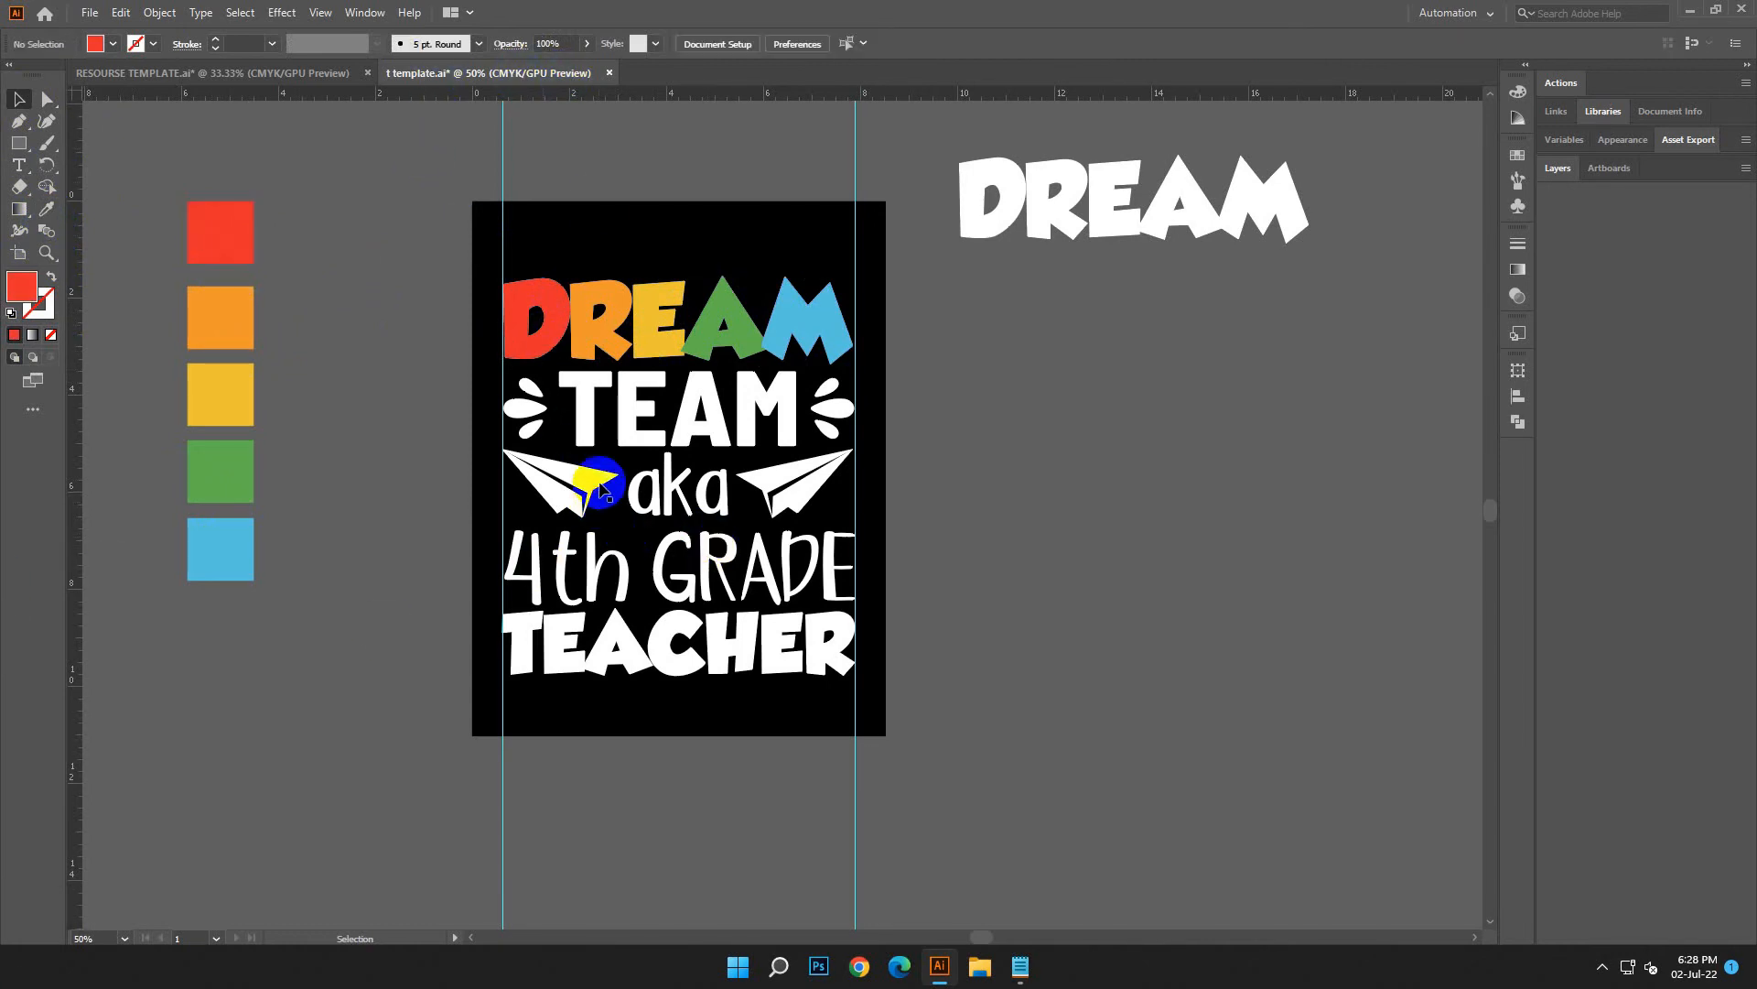
left_click(823, 478, "shift")
left_click(46, 209)
left_click(801, 306)
left_click(19, 100)
left_click(283, 230)
Color the burst shapes on both sides of TEAM yellow by sampling the E of DREAM.
left_click(524, 407)
left_click(832, 417, "shift")
left_click(46, 209)
left_click(638, 302)
left_click(19, 99)
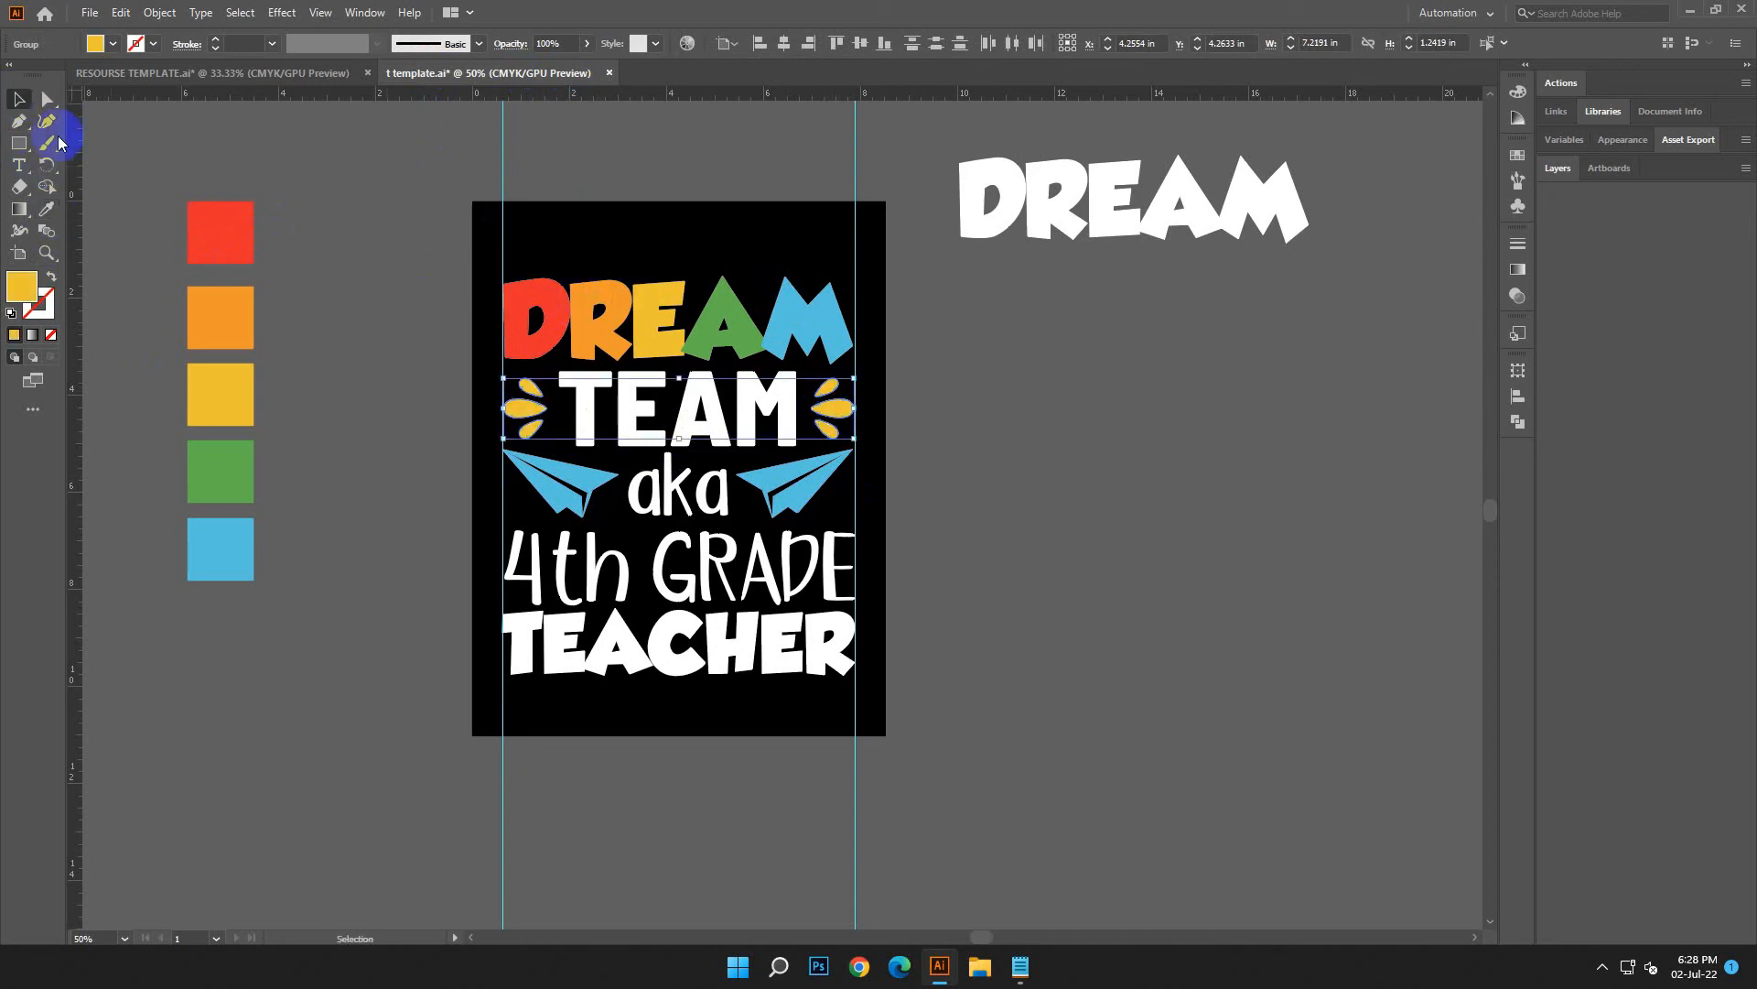
key("ctrl+shift+a")
Ungroup the word TEACHER into separate letters.
scroll(902, 675, "down", 1)
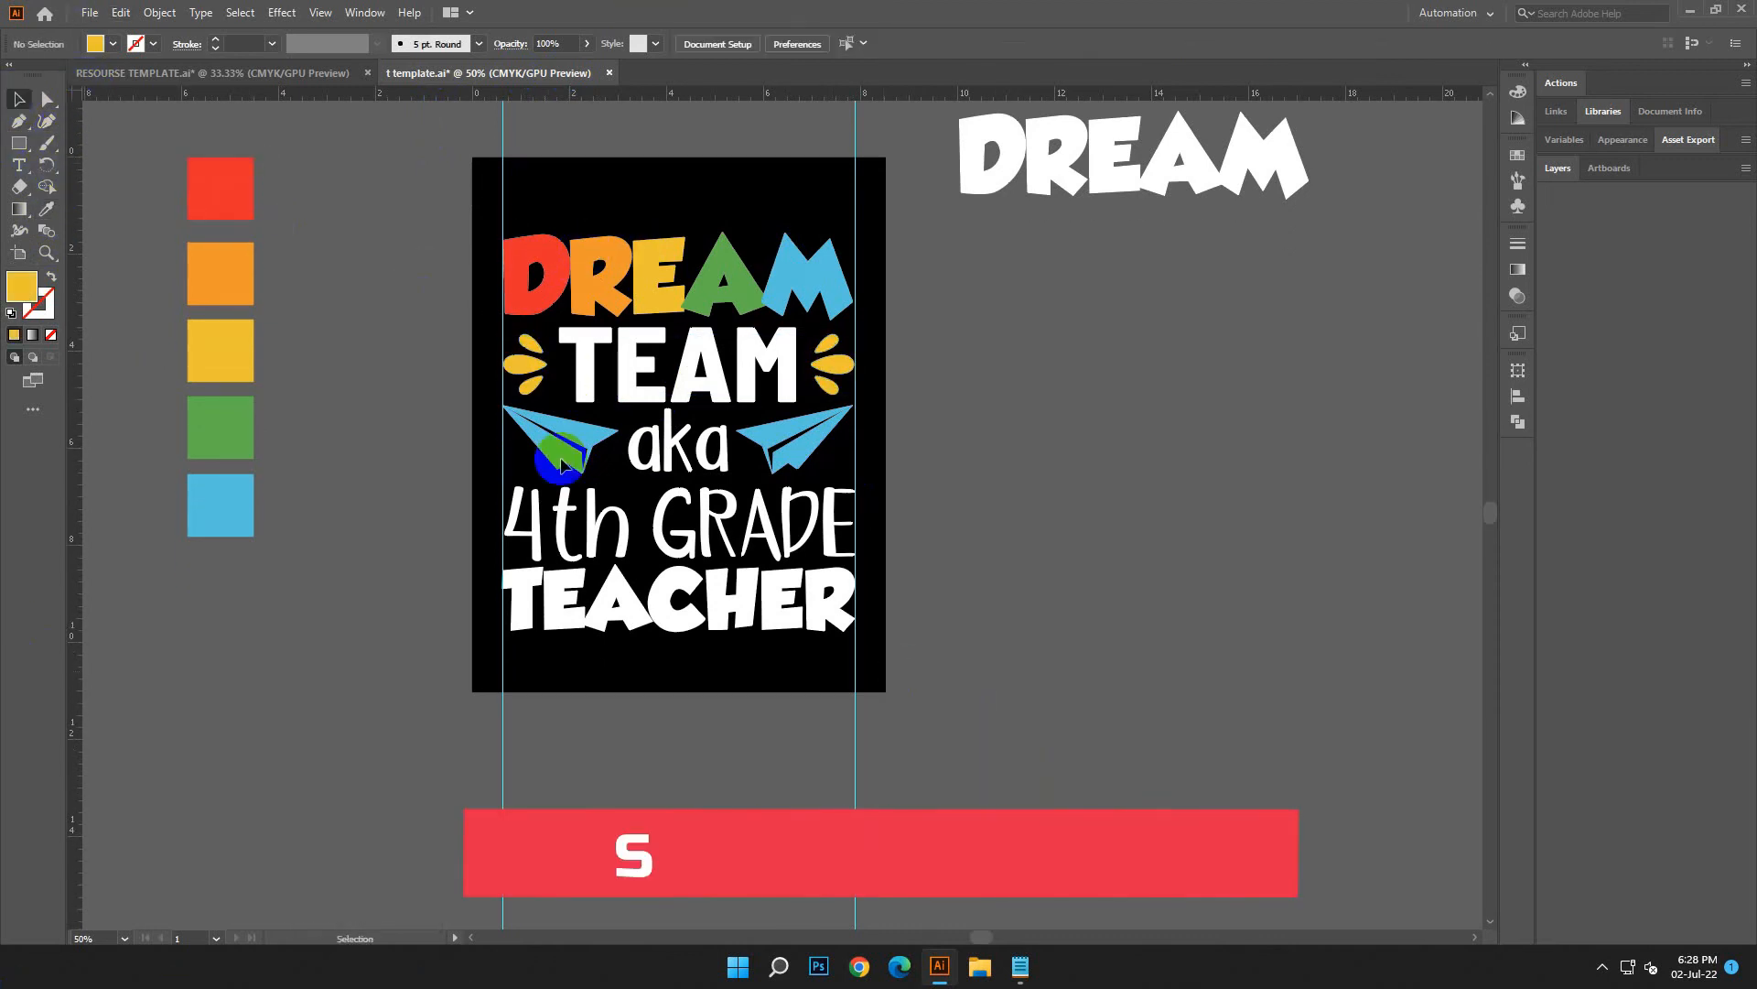
left_click(815, 628)
right_click(815, 627)
left_click(918, 455)
left_click(746, 651)
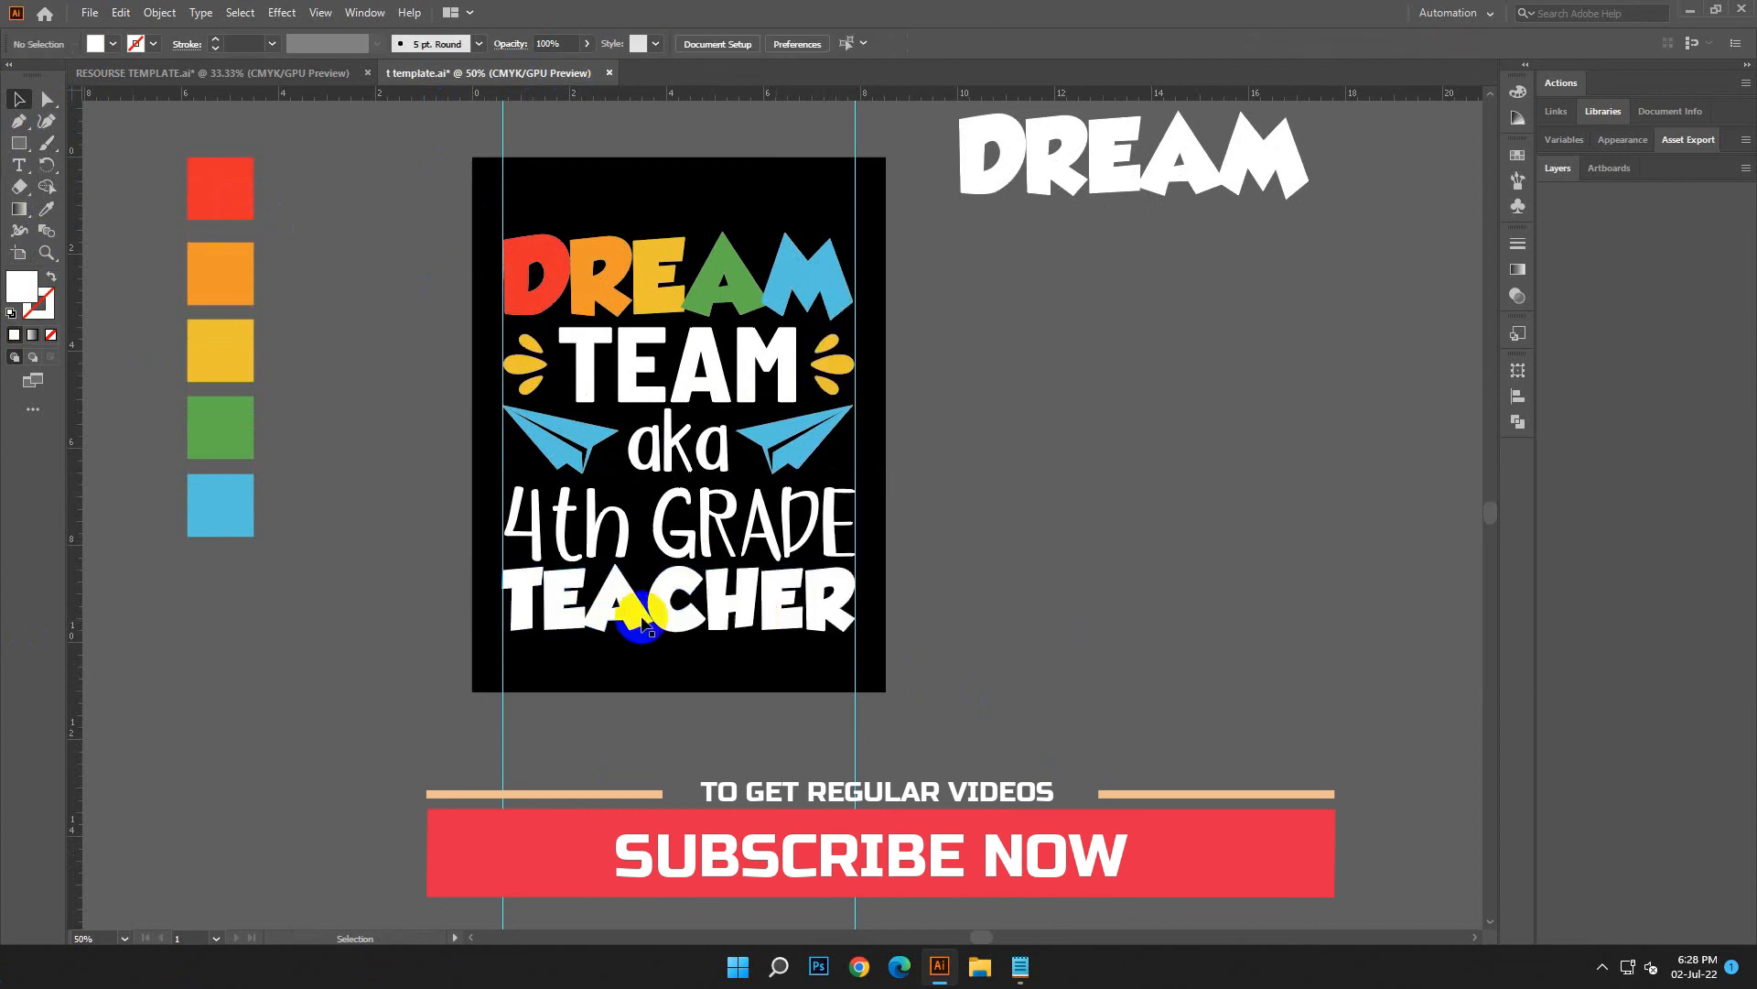
Color the T of TEACHER red and its first E orange by sampling the matching swatches.
left_click(534, 607)
key("i")
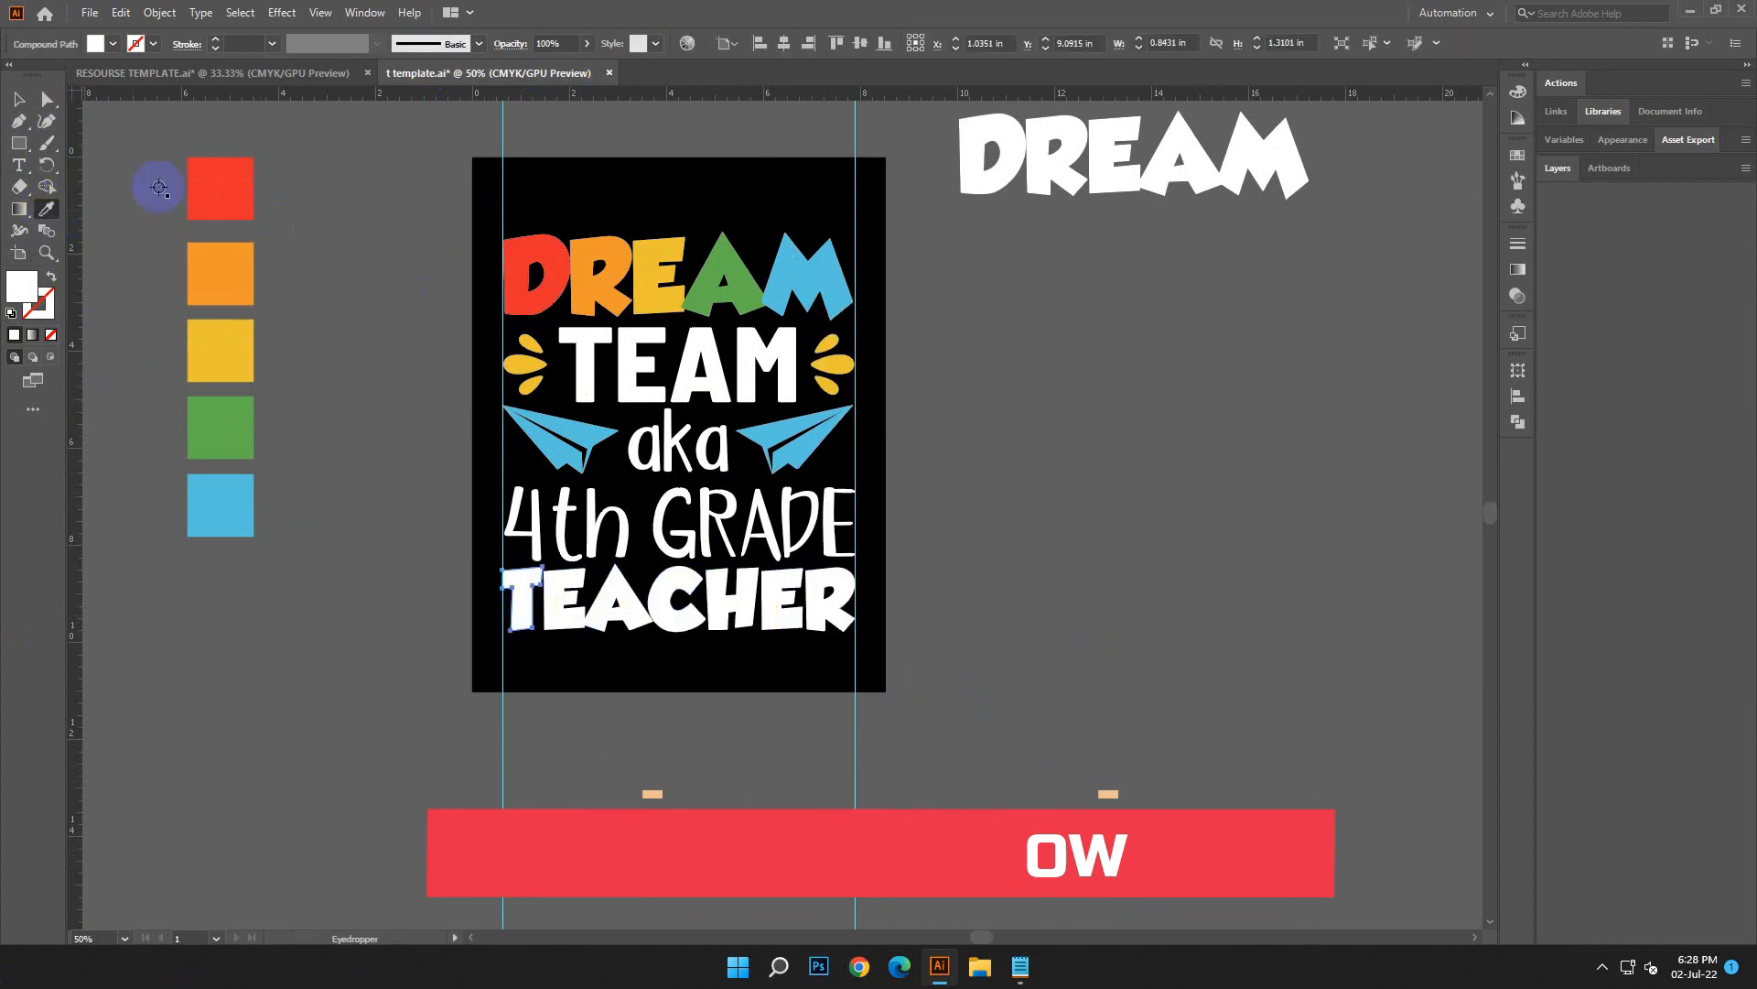
left_click(219, 188)
left_click(15, 99)
left_click(565, 599)
left_click(220, 273)
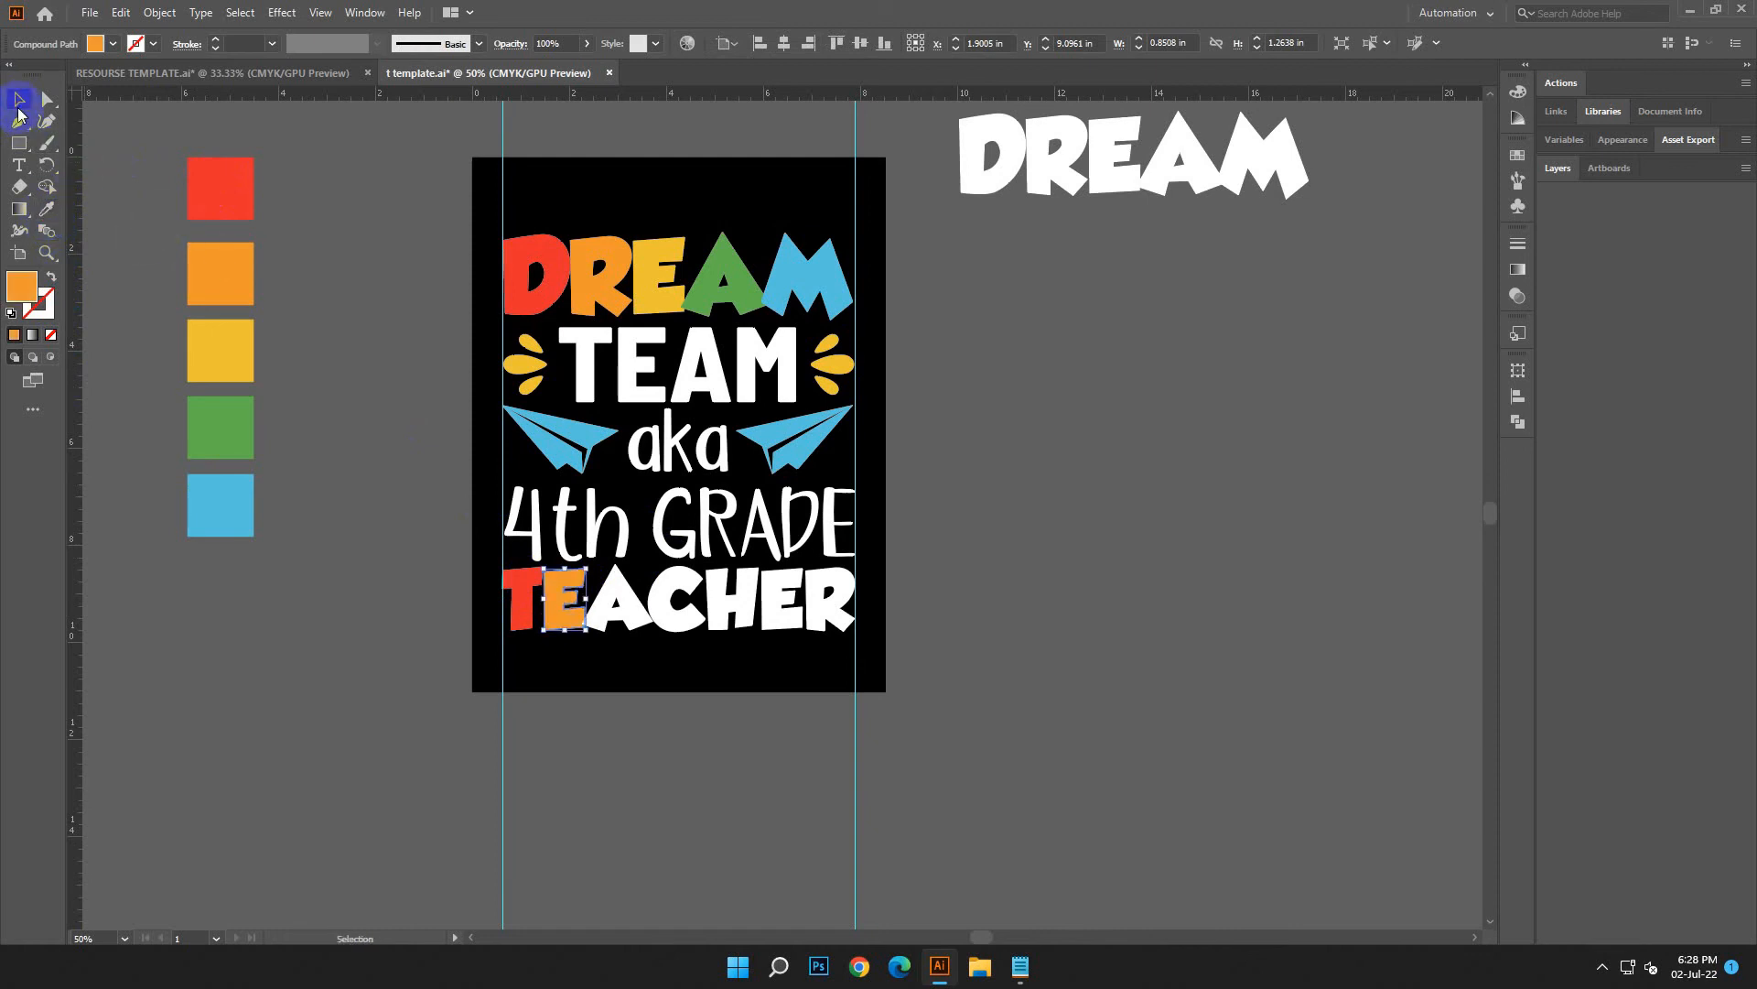
Color the A of TEACHER yellow and the final R blue by sampling the matching swatches.
left_click(615, 604)
left_click(47, 209)
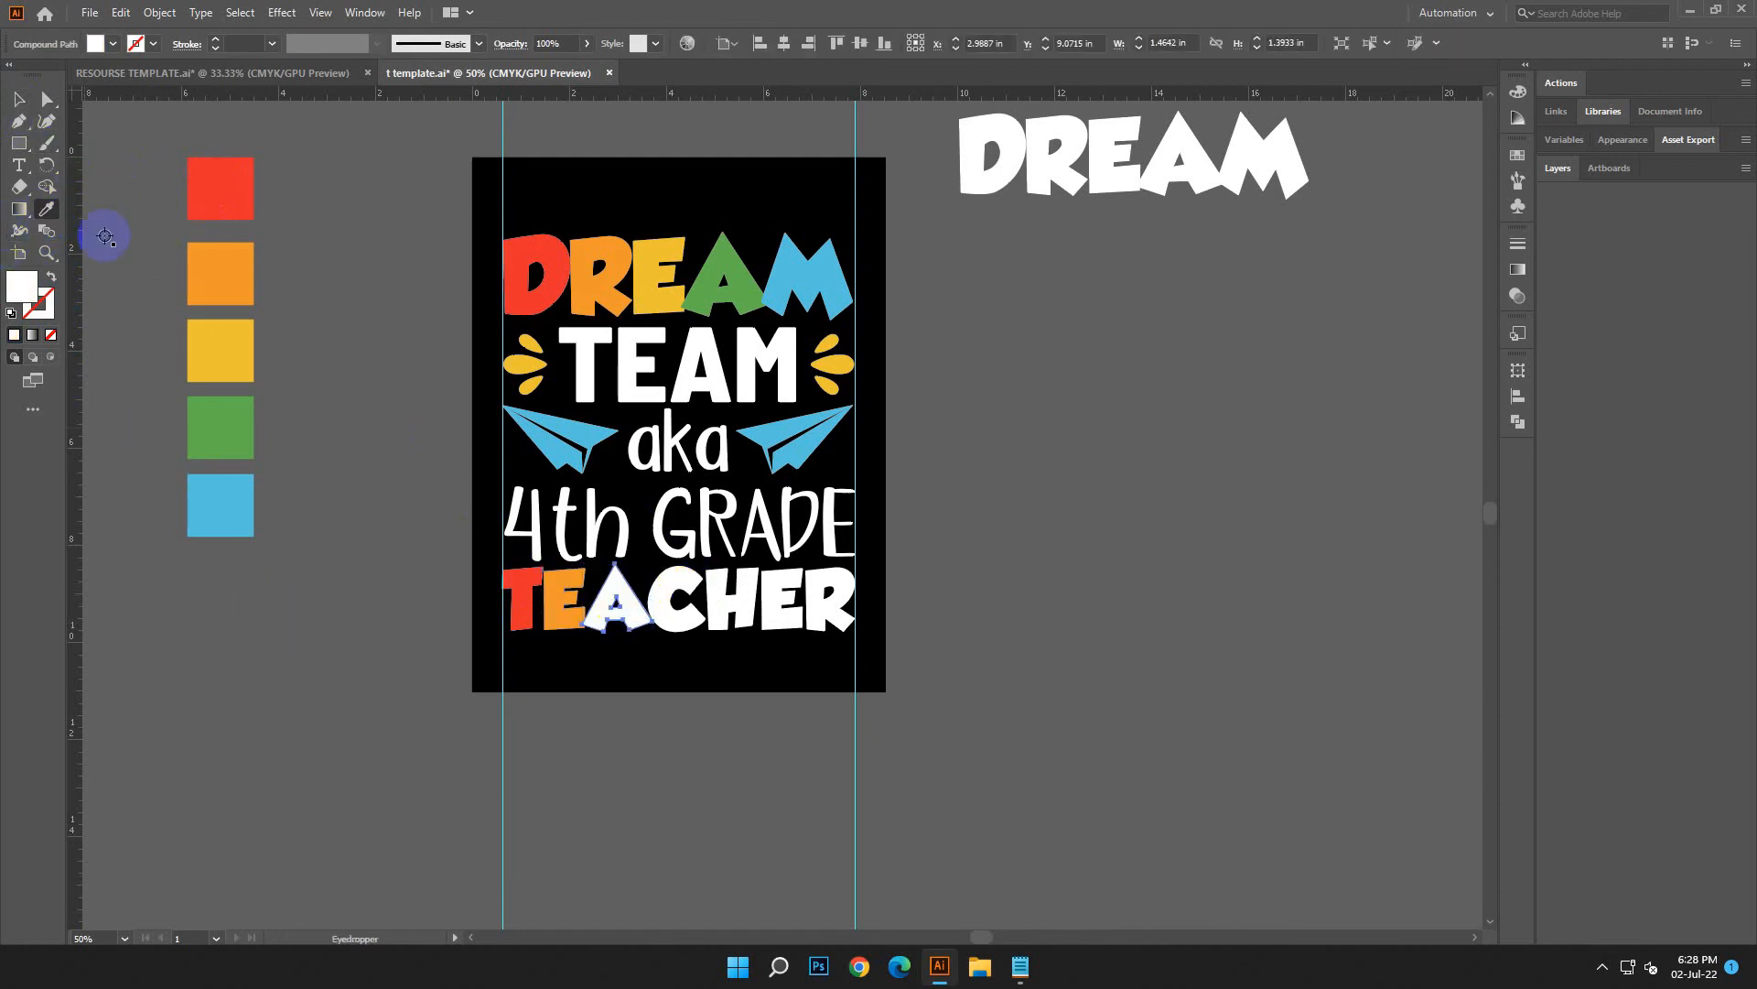
left_click(240, 368)
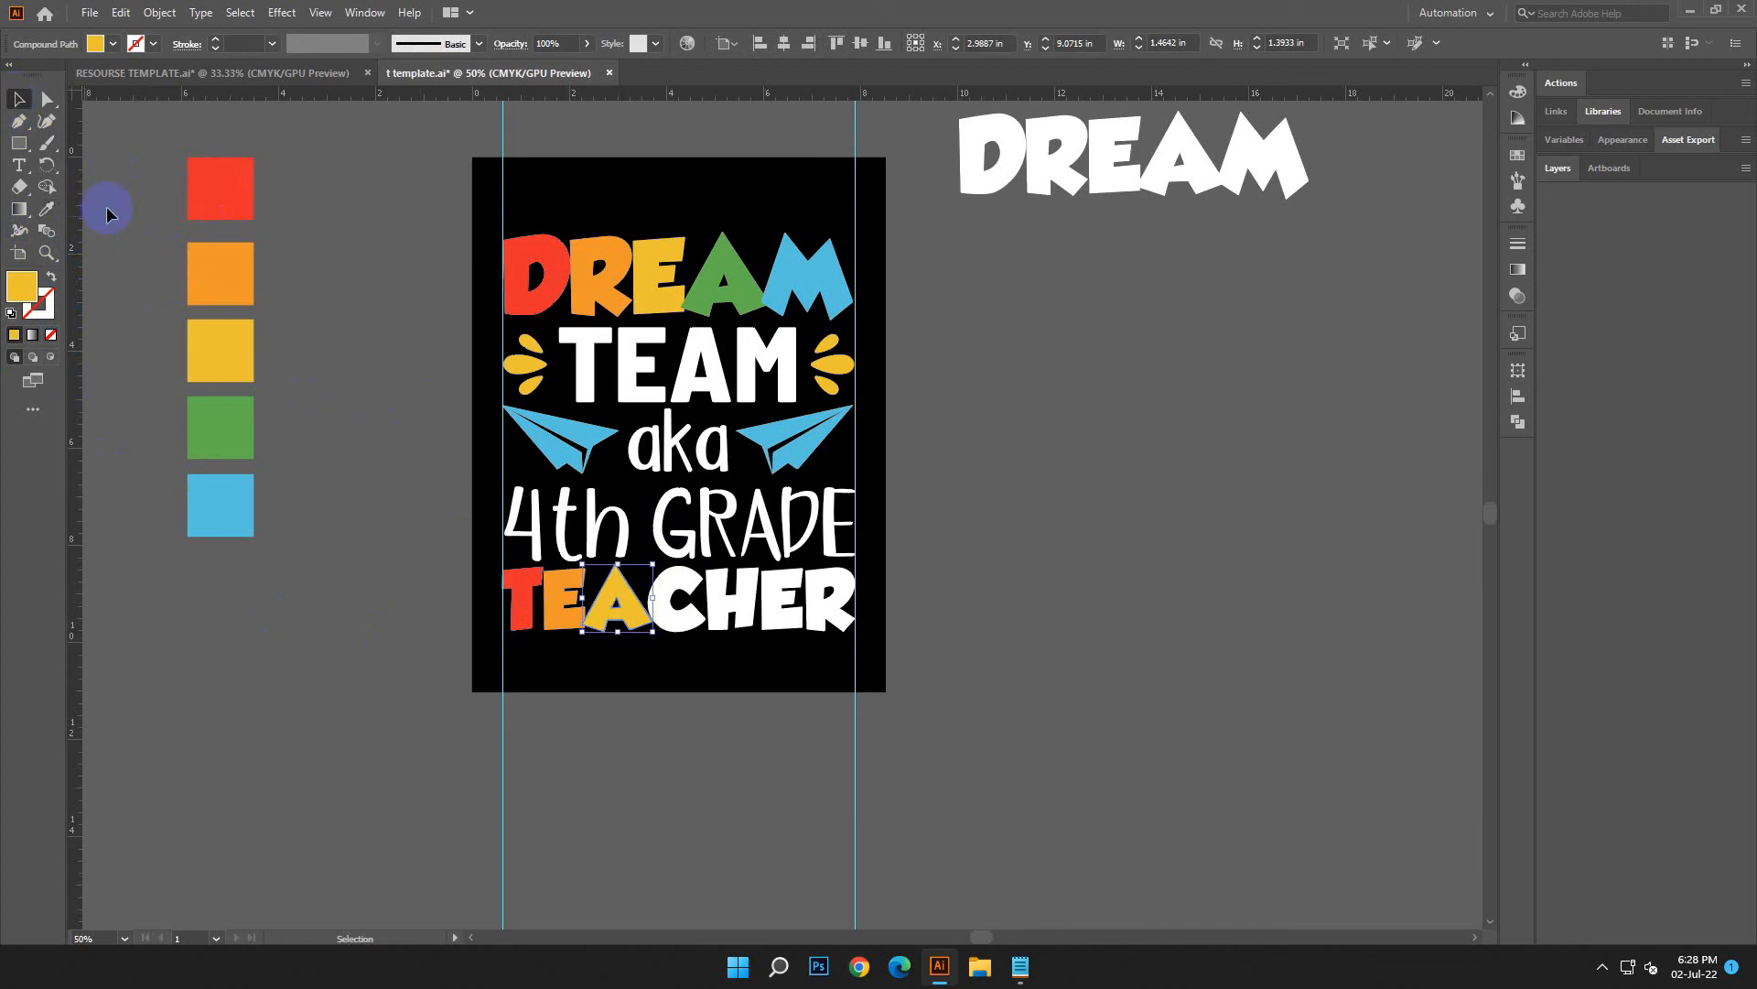
left_click(838, 611)
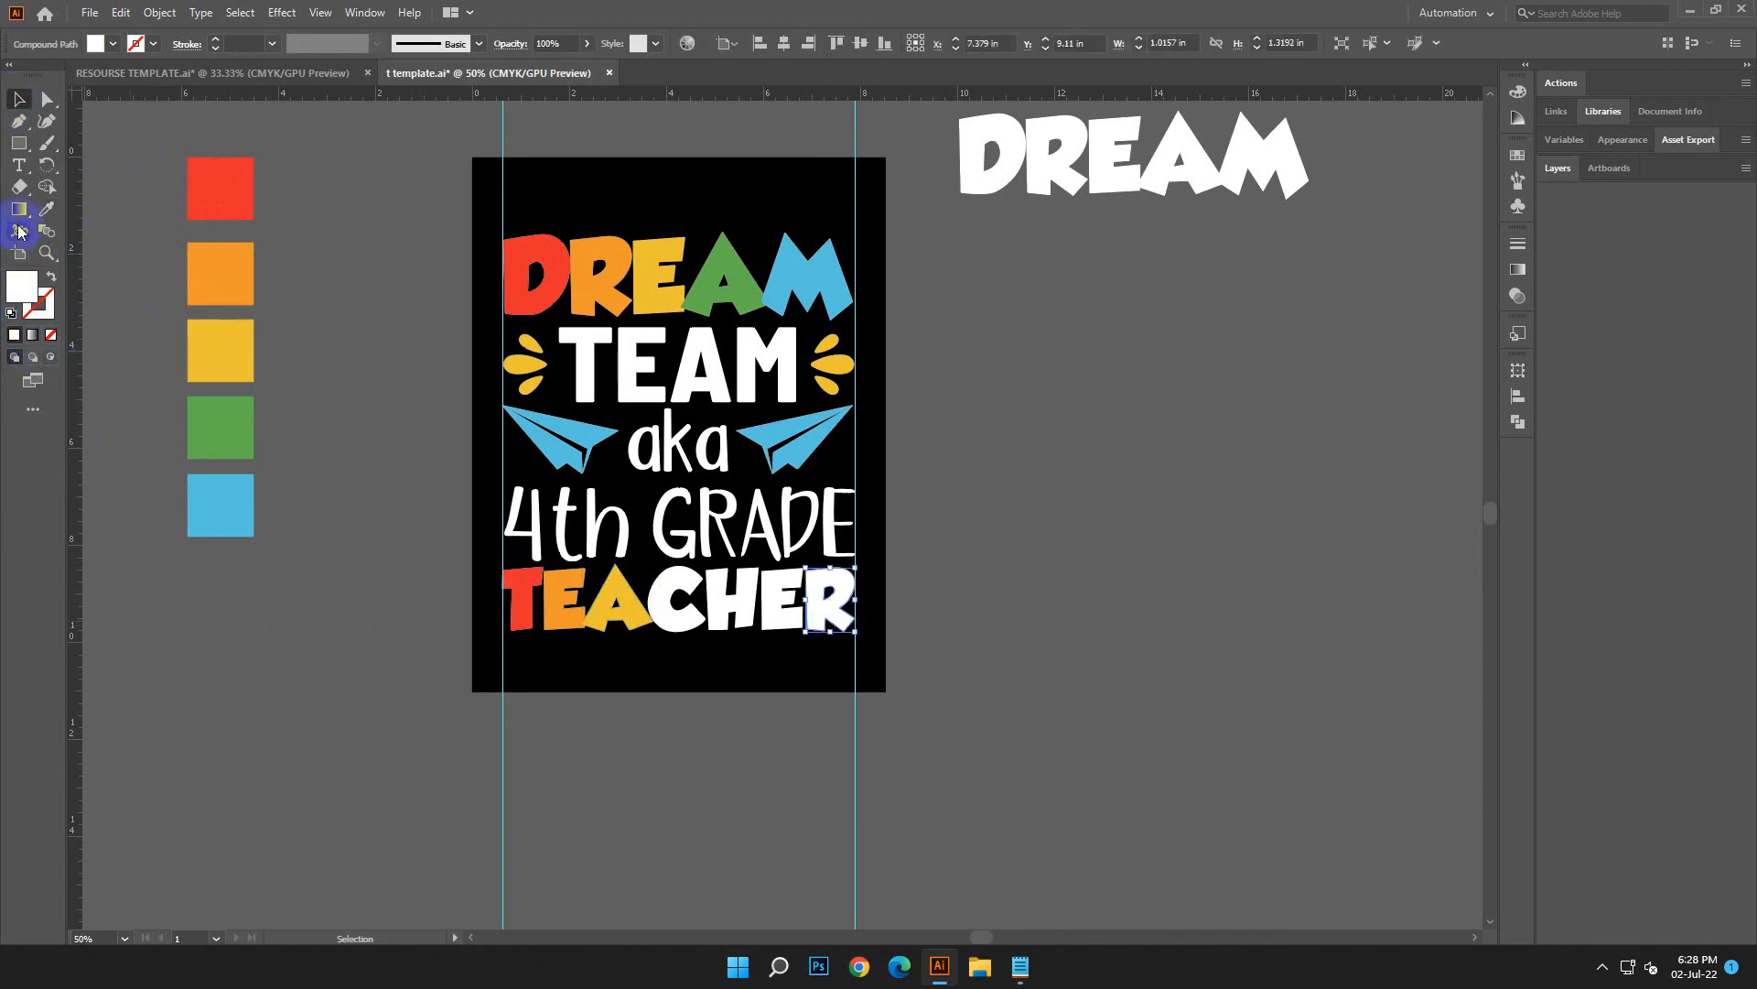
left_click(223, 506)
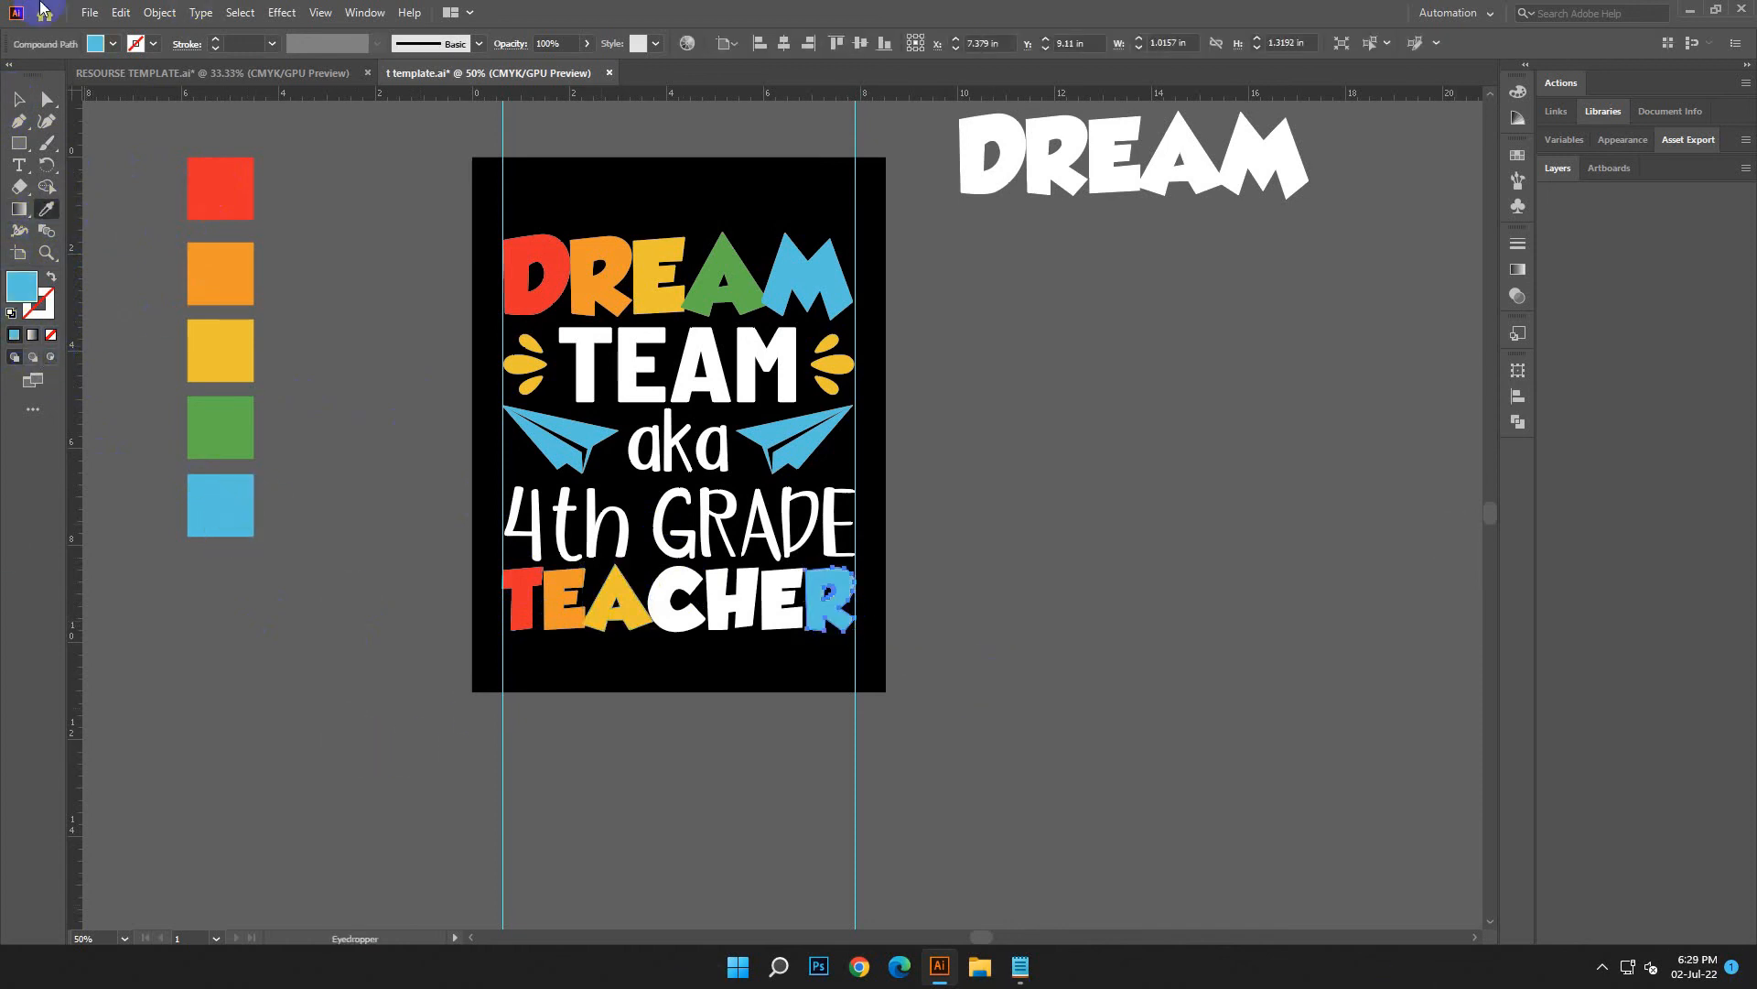
Color the second E of TEACHER green and the H yellow by sampling the matching swatches.
left_click(20, 99)
left_click(782, 599)
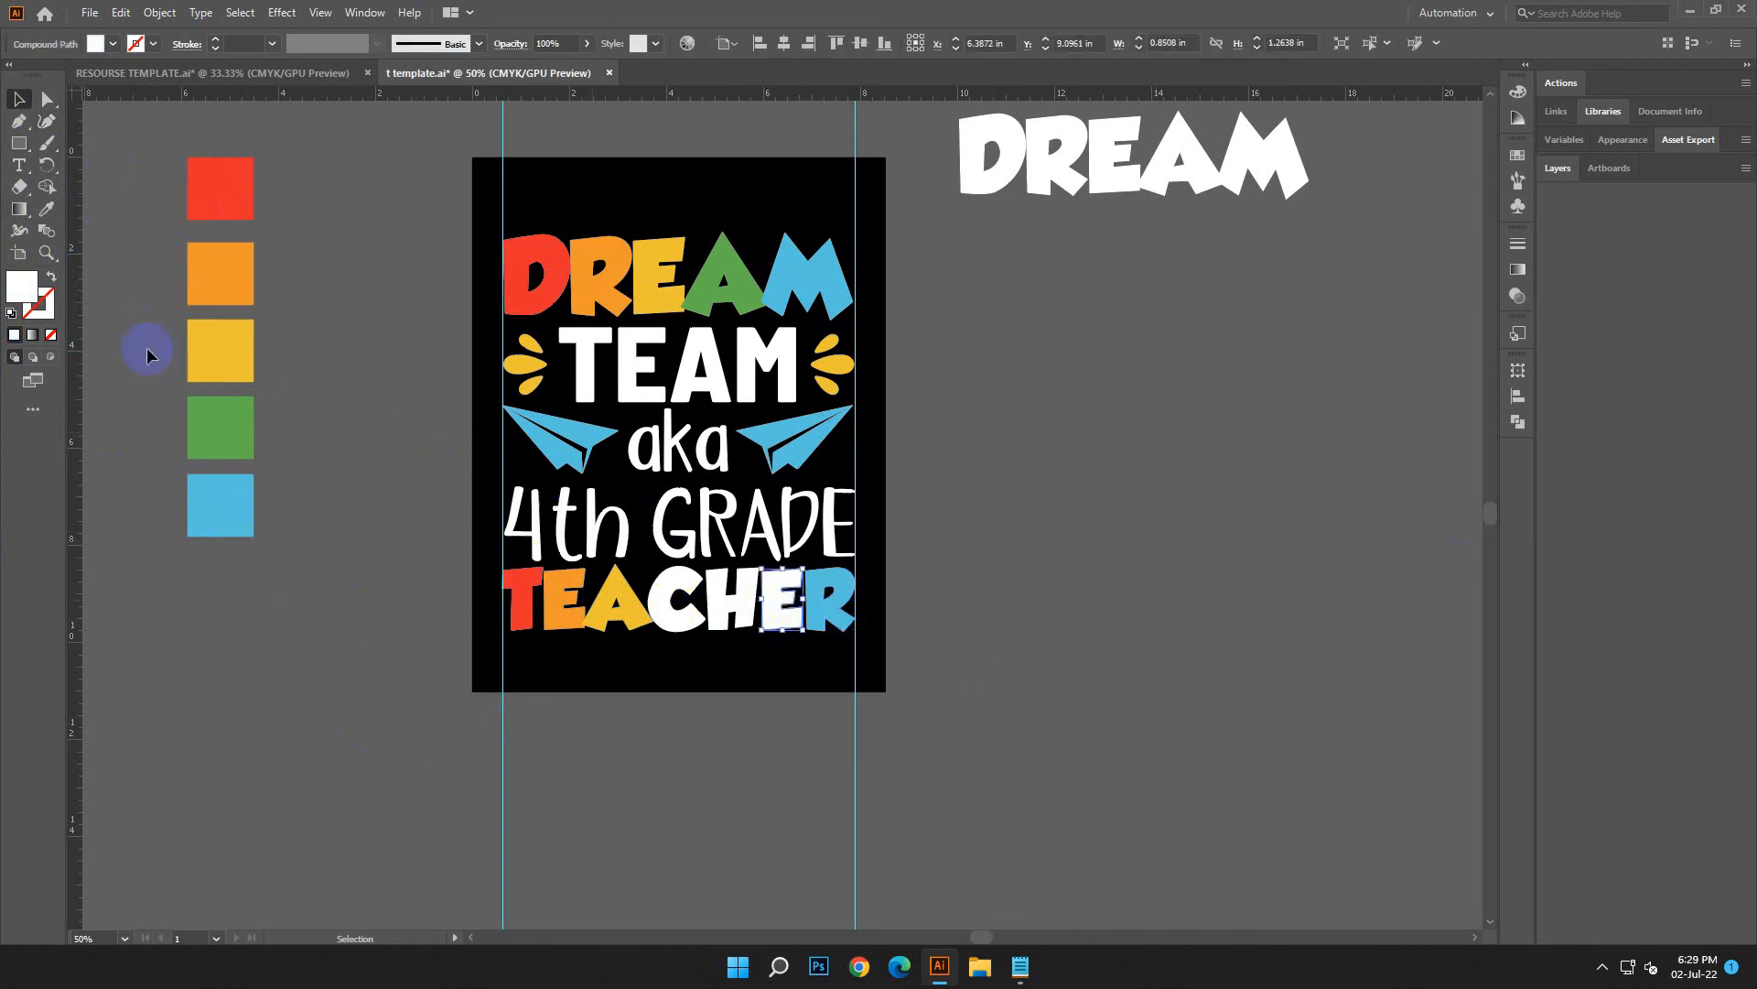
left_click(46, 209)
left_click(229, 435)
left_click(21, 100)
left_click(732, 599)
left_click(222, 346)
left_click(18, 99)
left_click(106, 216)
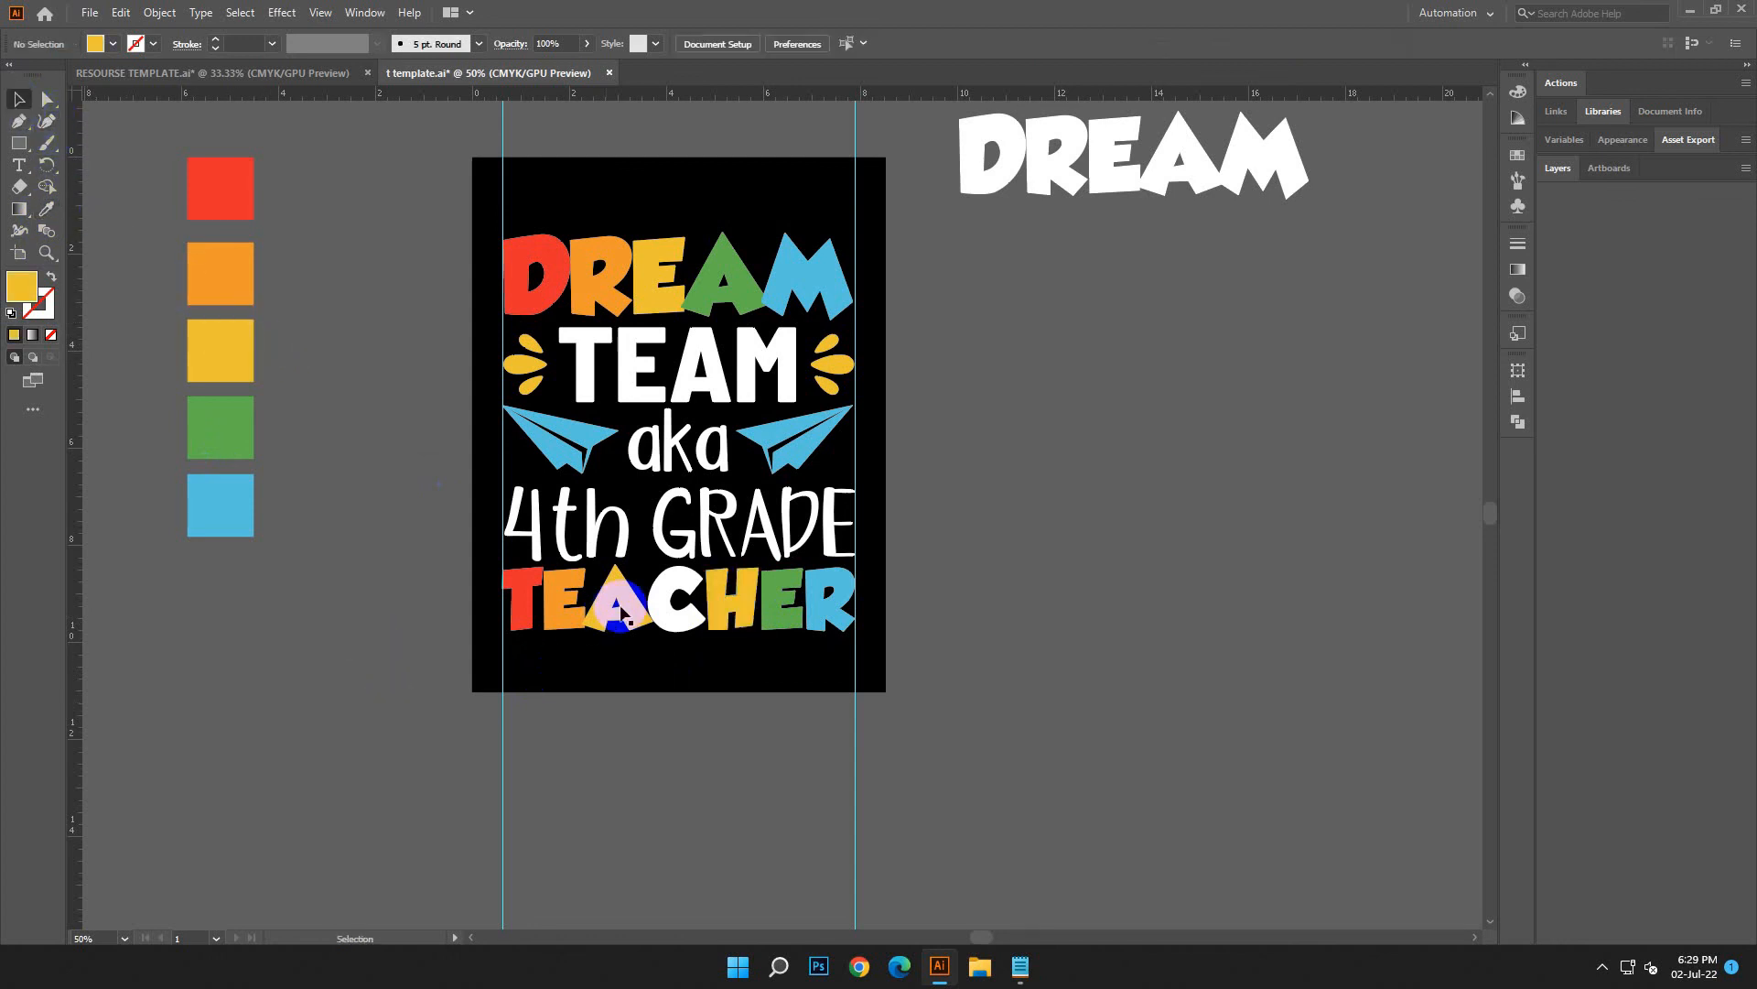
Color the C of TEACHER yellow by sampling the neighbouring letter A.
left_click(680, 606)
left_click(47, 210)
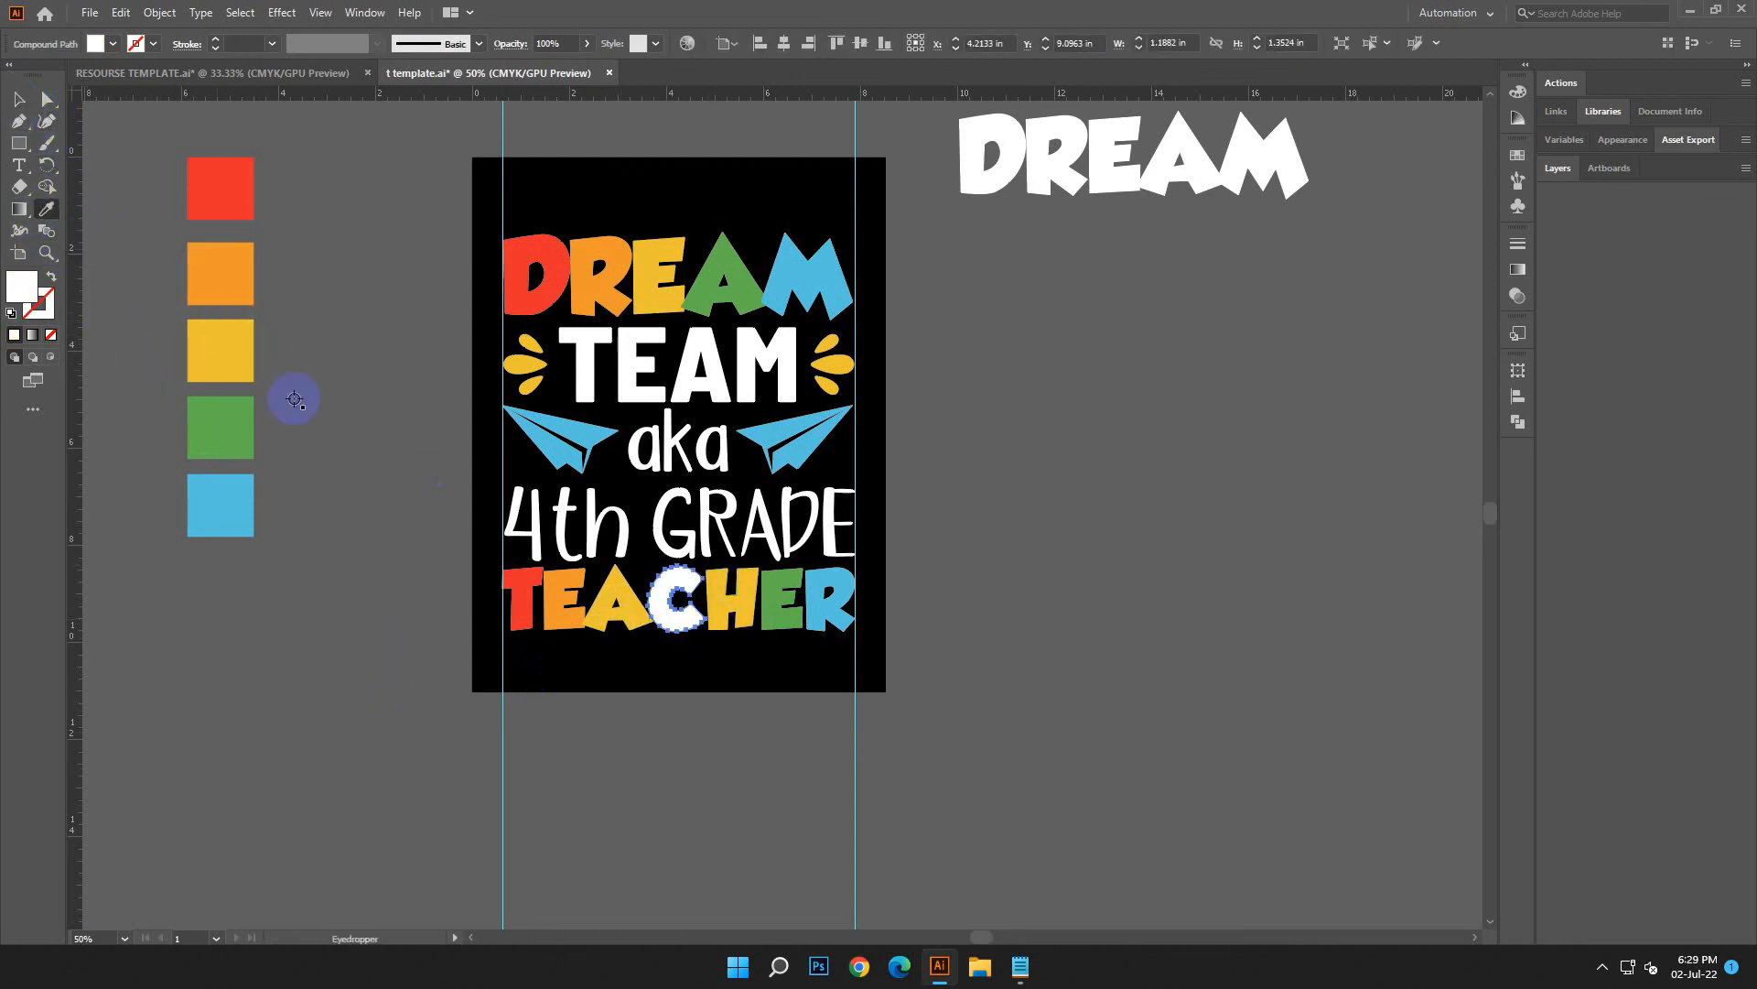
left_click(626, 603)
left_click(20, 103)
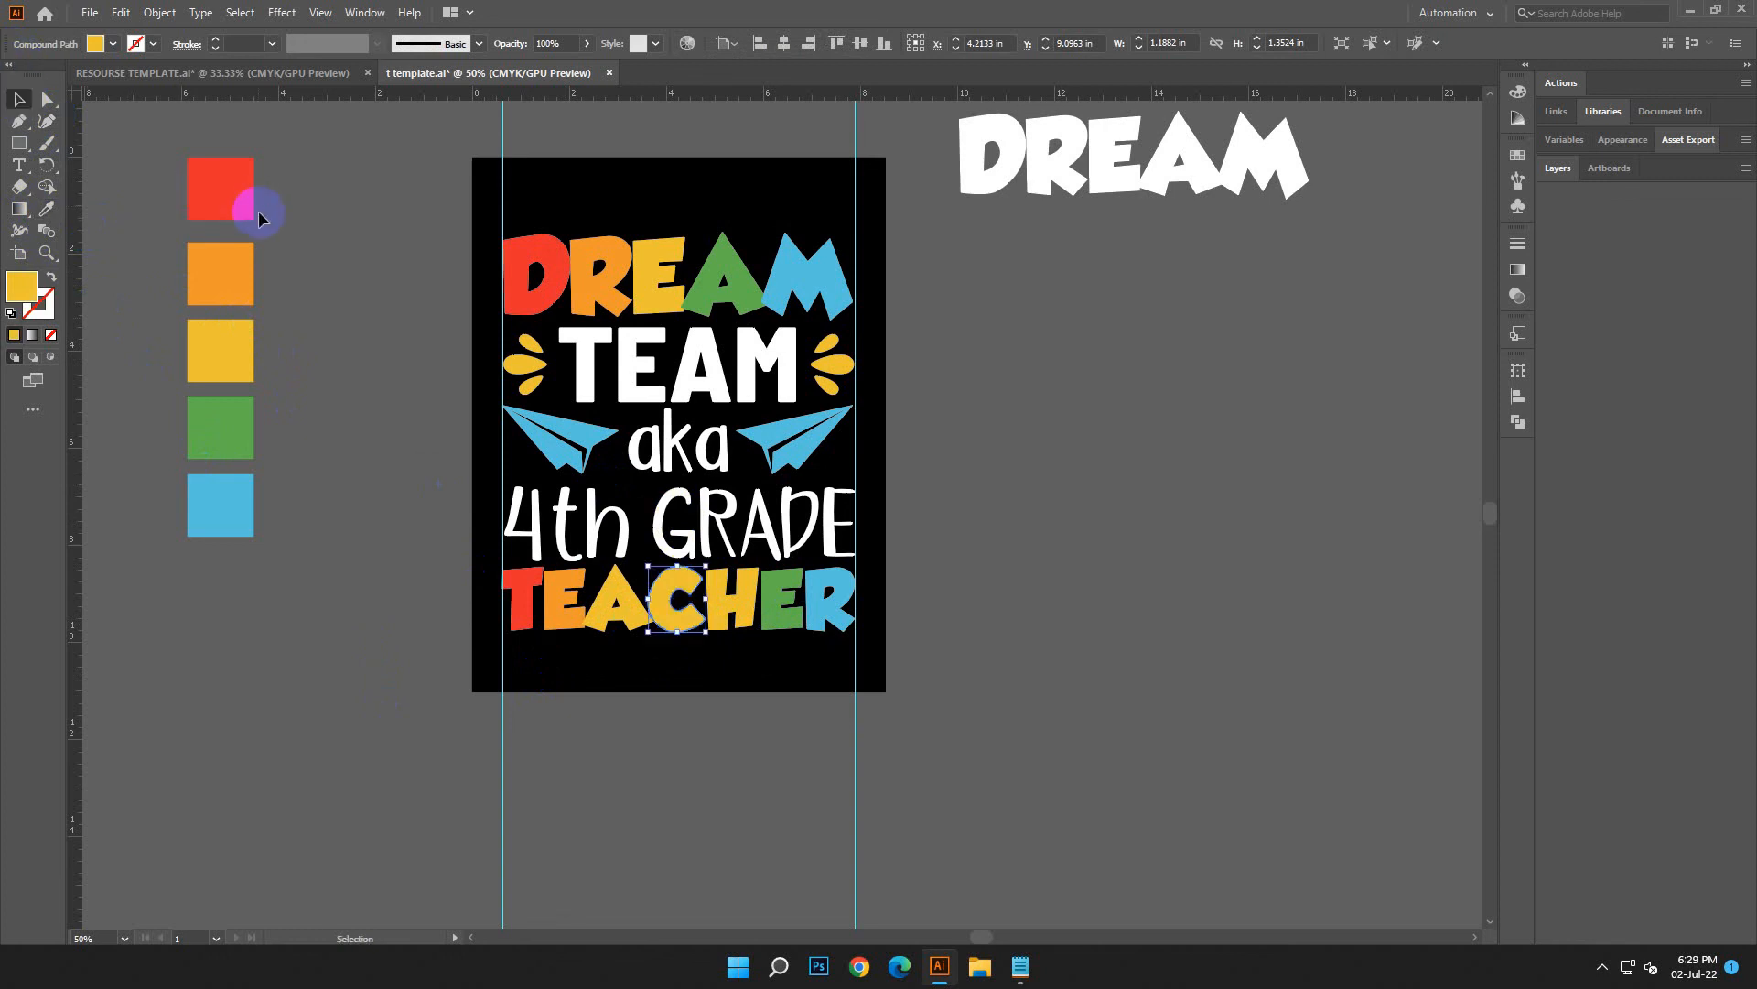
Delete the five color swatches and the spare white DREAM copy beside the artboard.
left_click(192, 165)
left_click_drag(286, 369, 287, 369)
key("Delete")
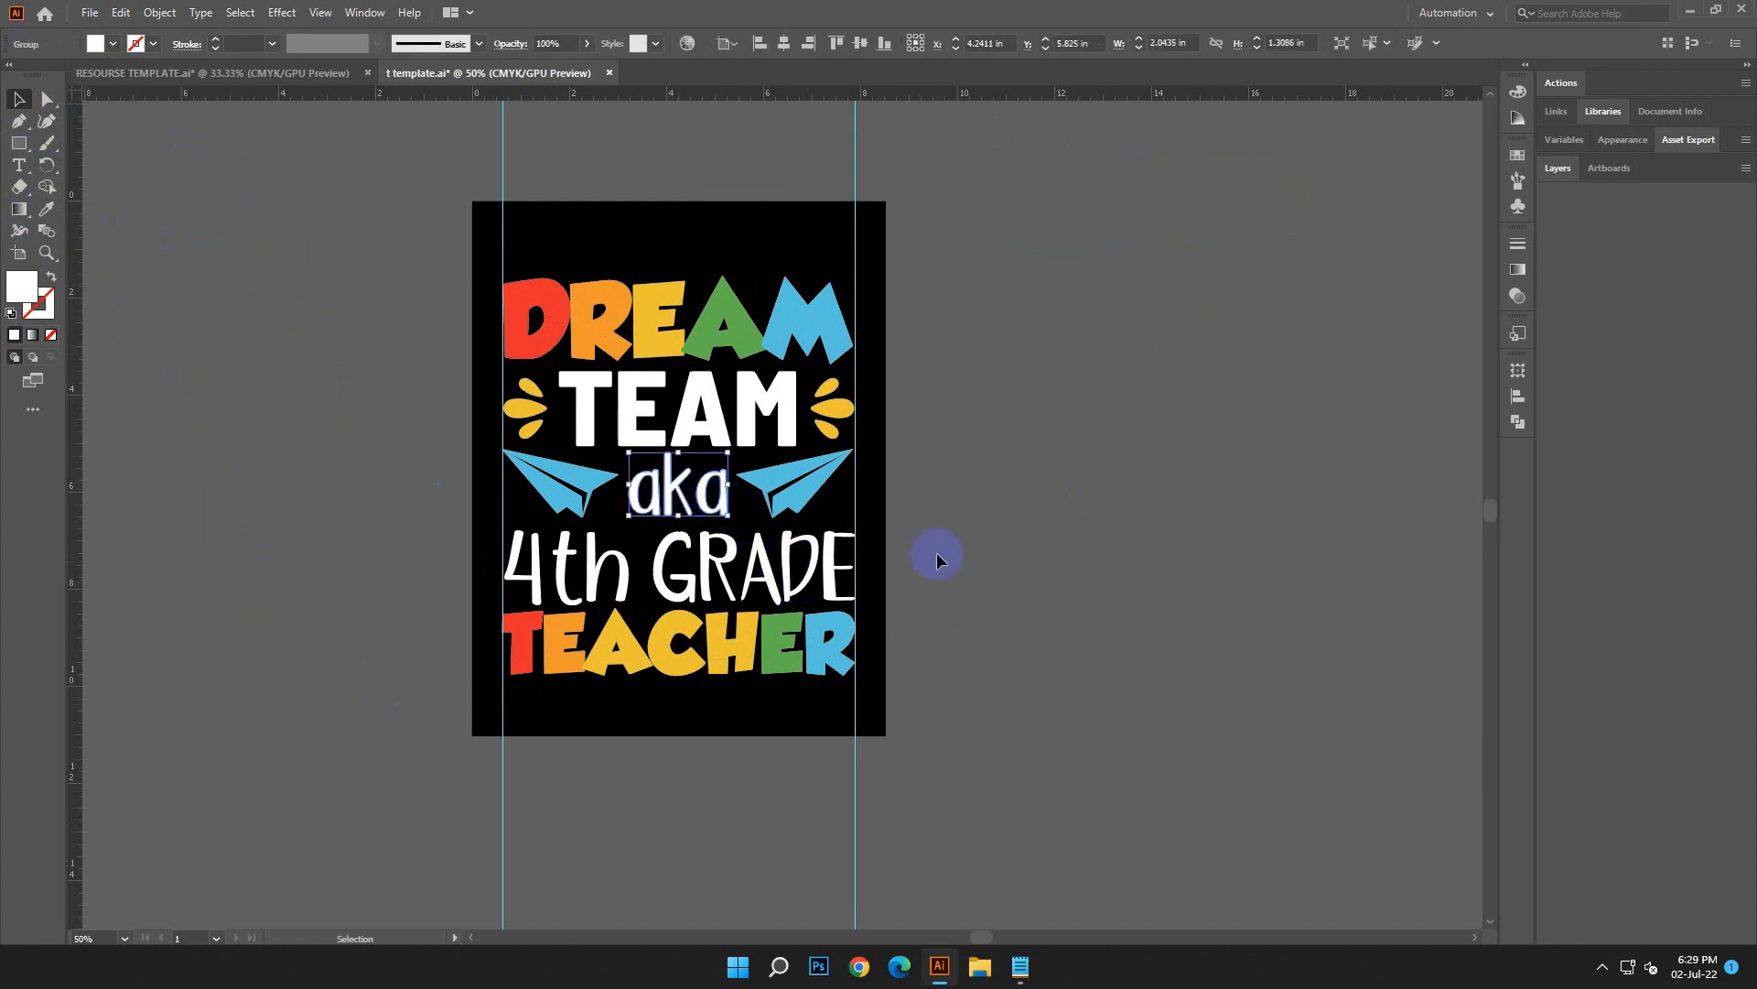
Select all the lettering and graphics of the design and expand them.
key("ctrl+minus")
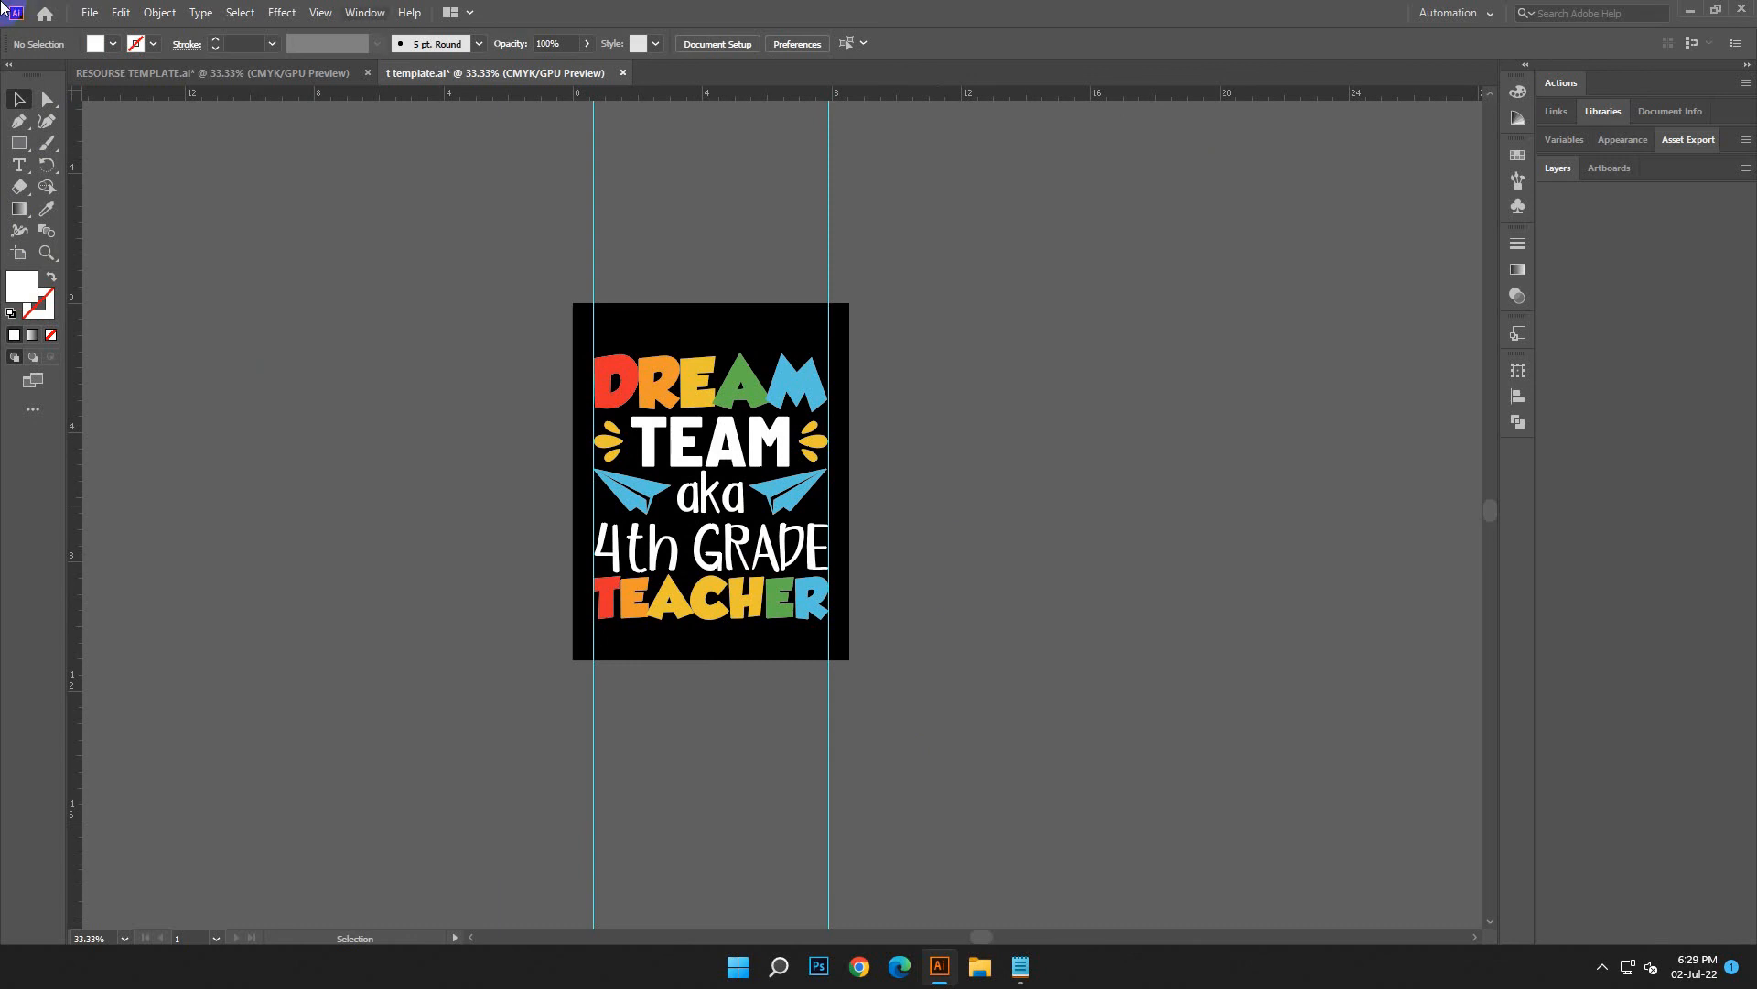
left_click_drag(851, 684, 807, 646)
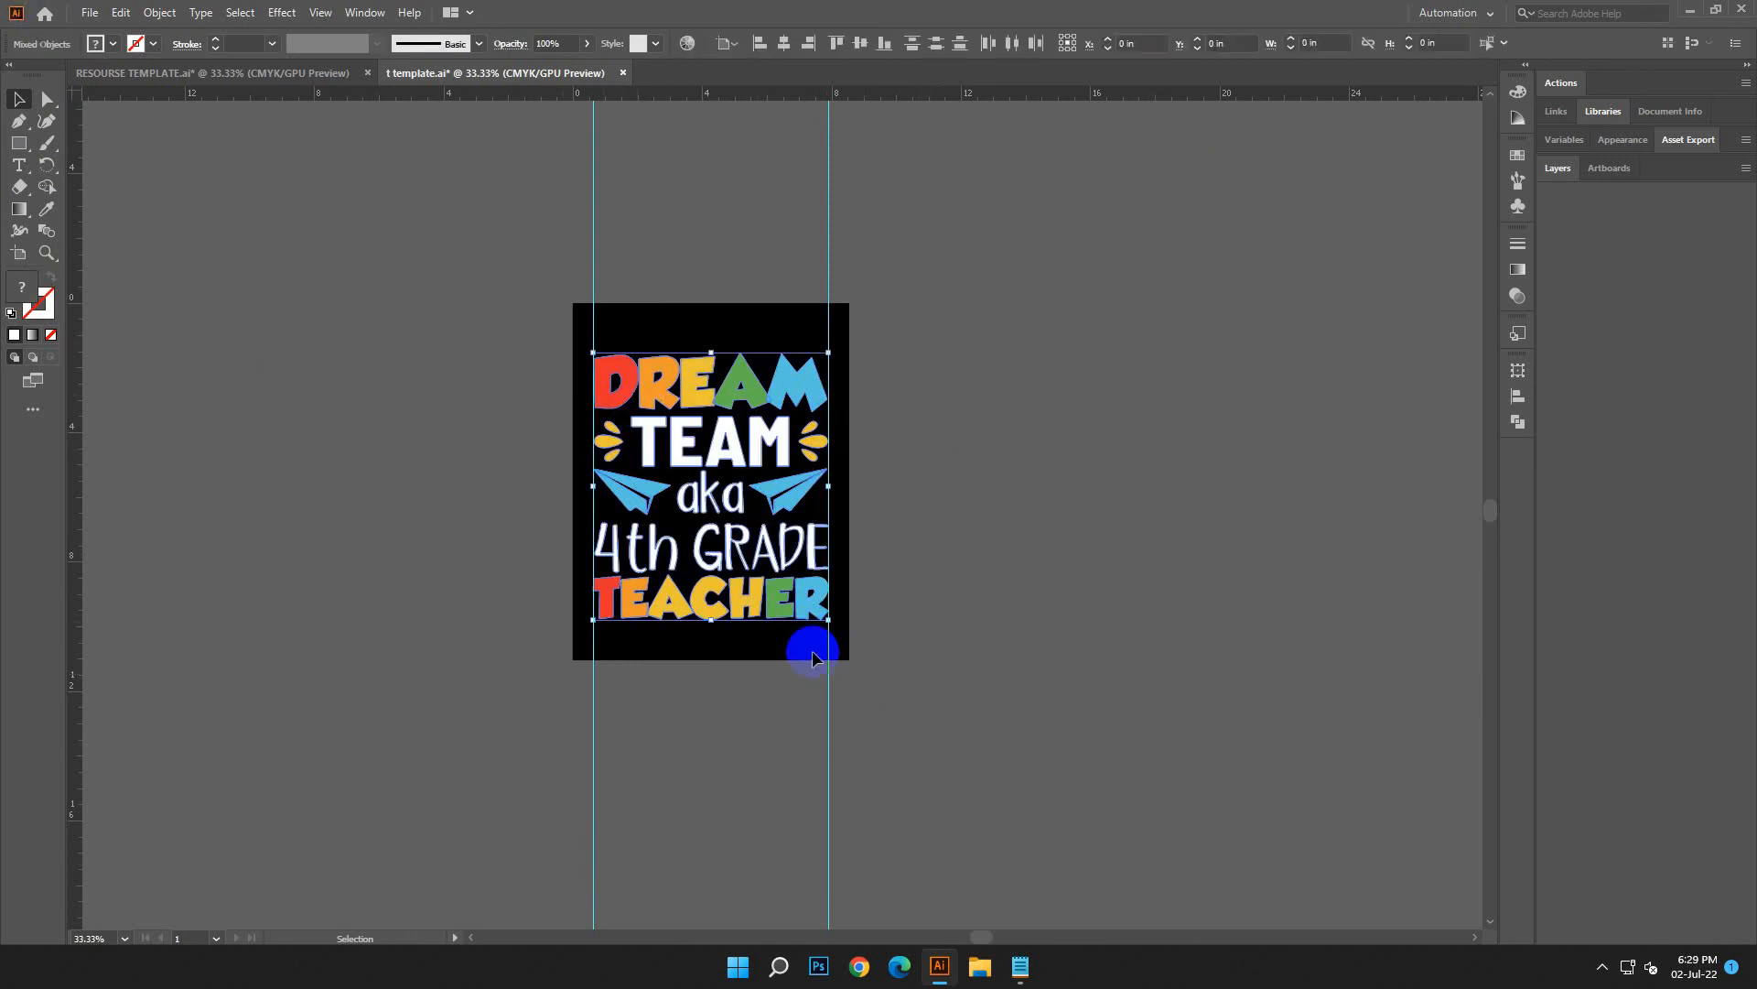
left_click(159, 12)
left_click(213, 232)
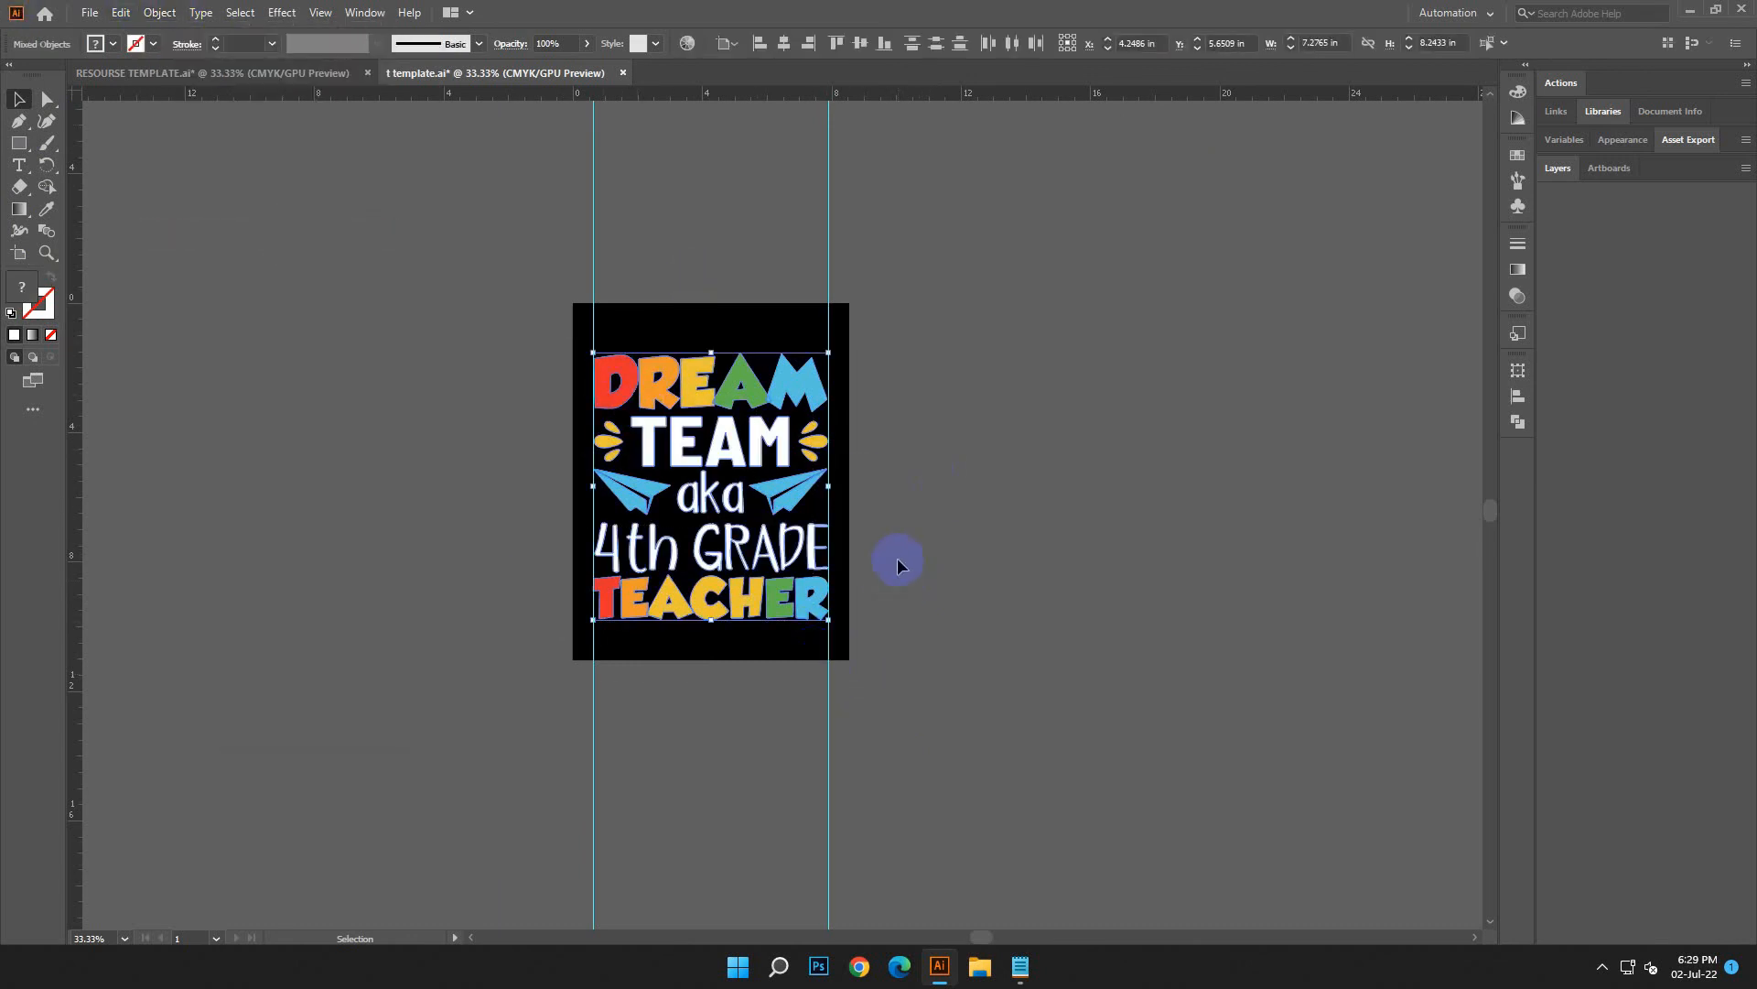